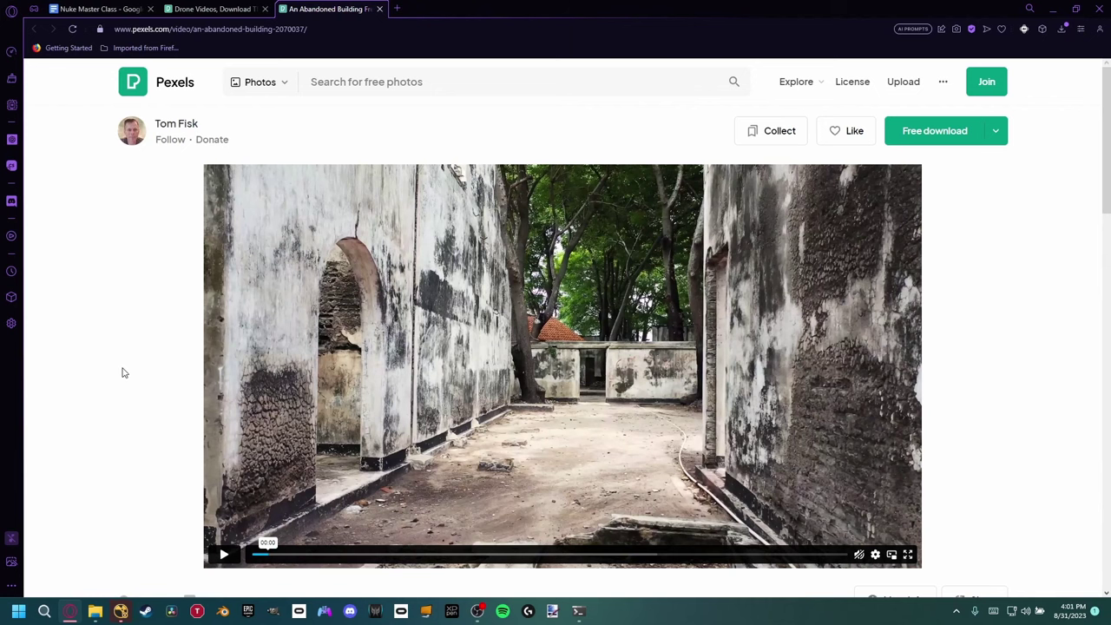
pyautogui.click(1045, 13)
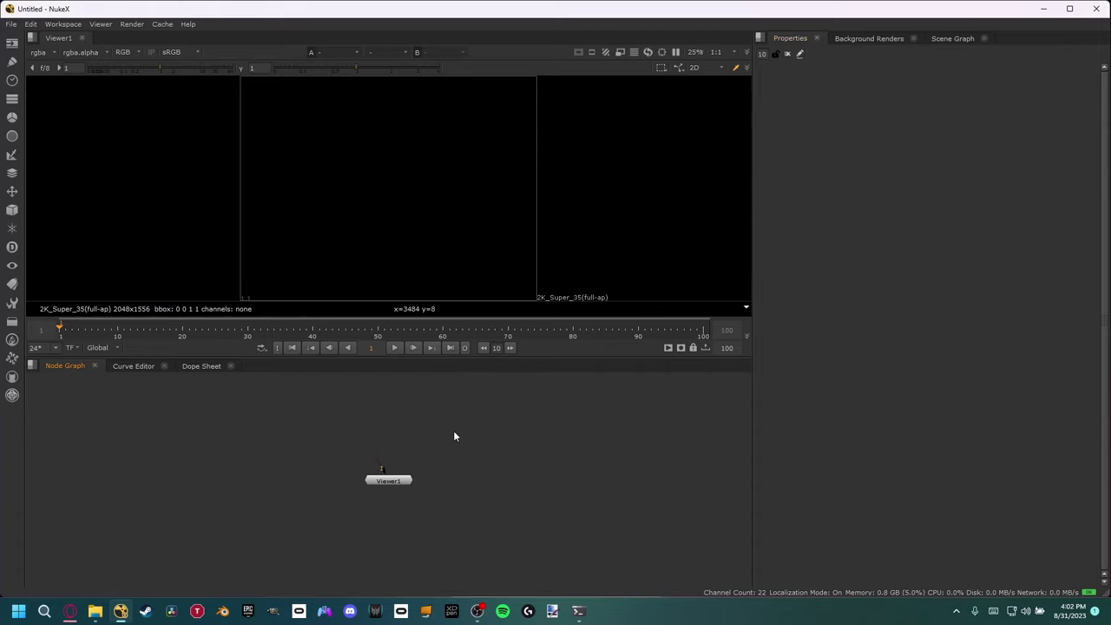
pyautogui.press('r')
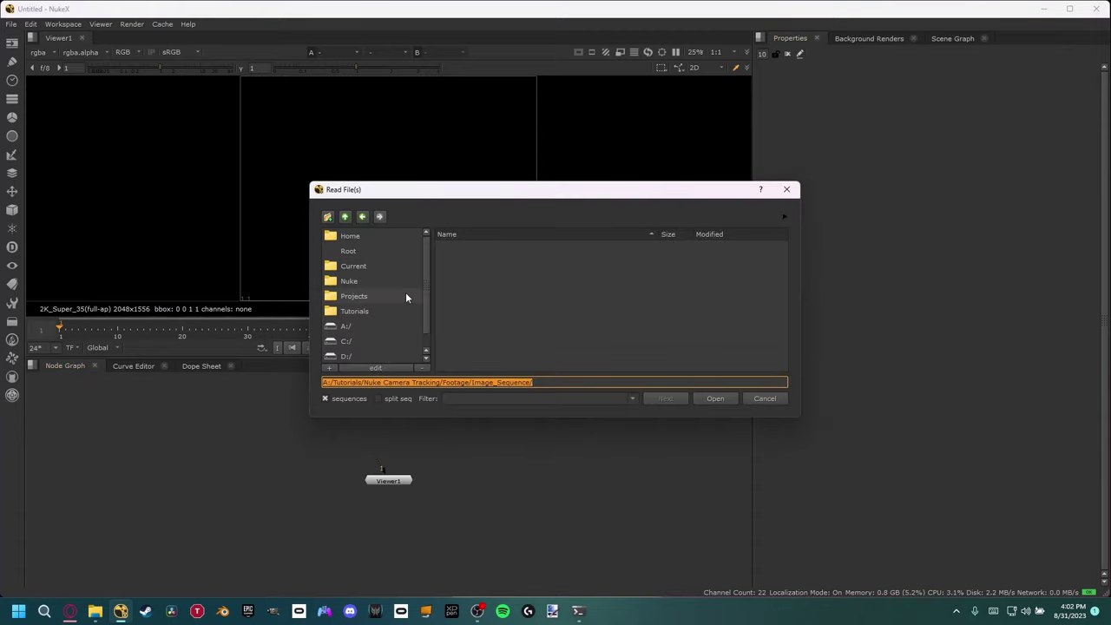
pyautogui.click(375, 311)
pyautogui.doubleClick(573, 251)
pyautogui.click(524, 252)
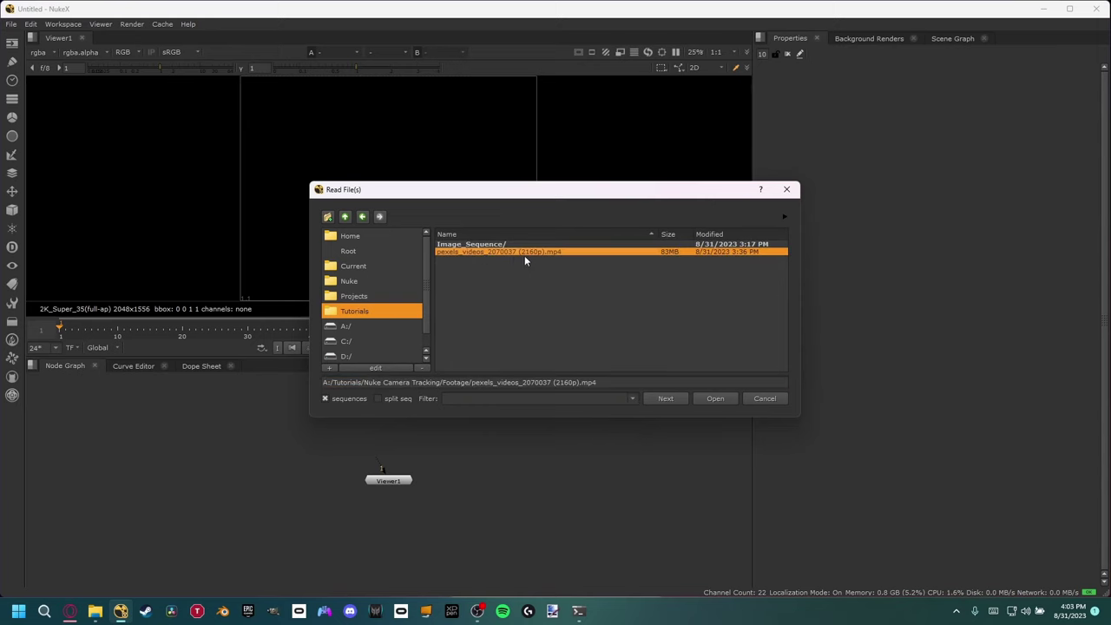
pyautogui.click(717, 399)
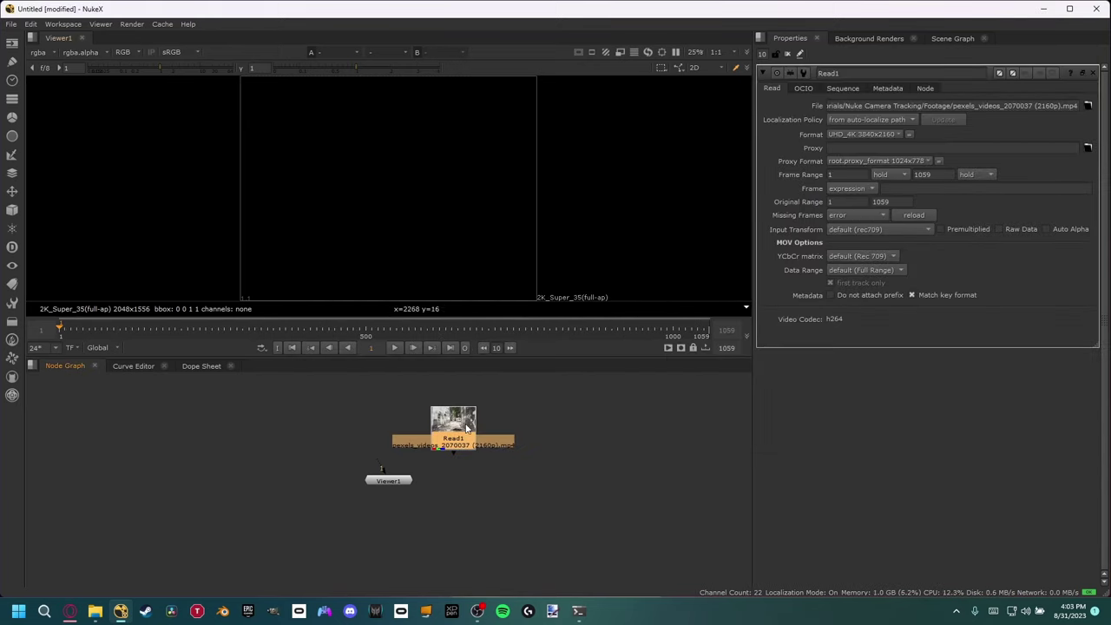
pyautogui.press('1')
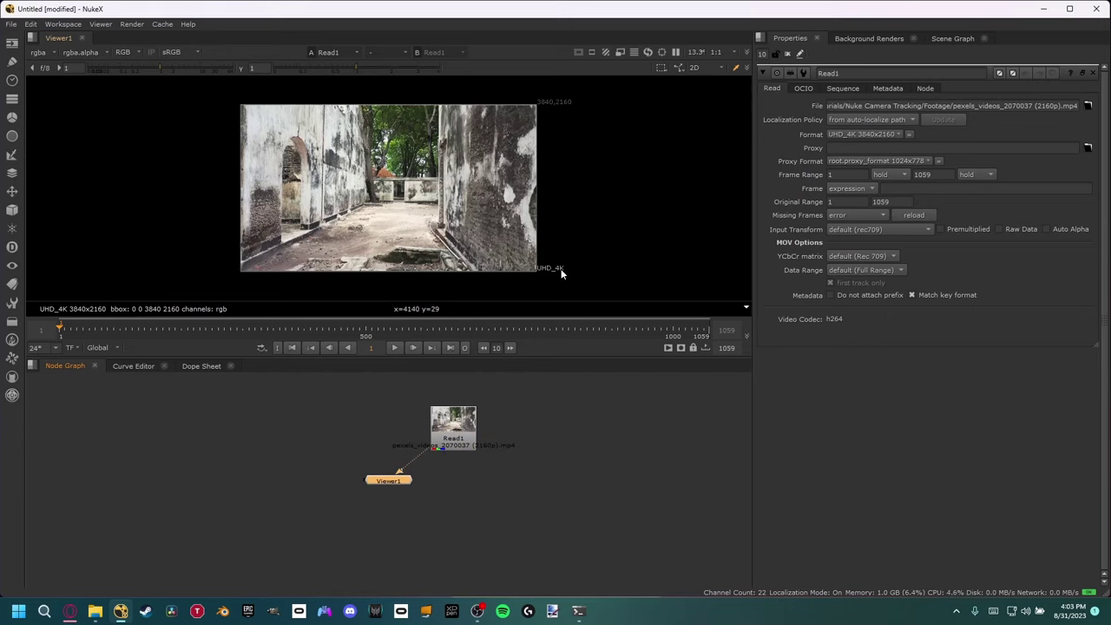
# - Set the project's full size format to UHD_4K 3840x2160
pyautogui.click(538, 445)
pyautogui.press('s')
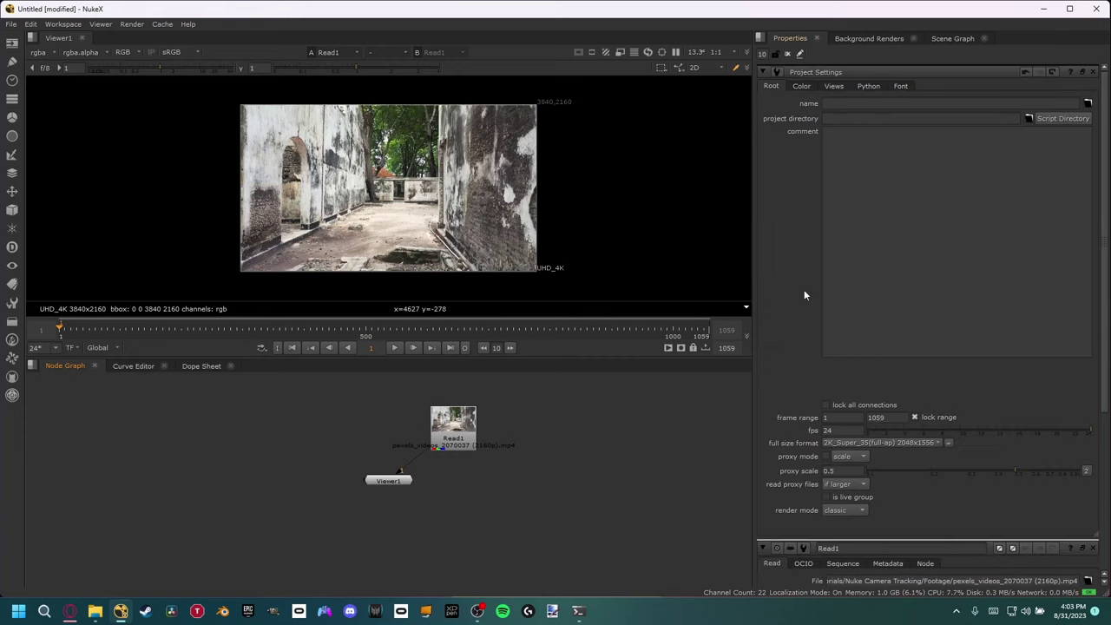
pyautogui.click(844, 443)
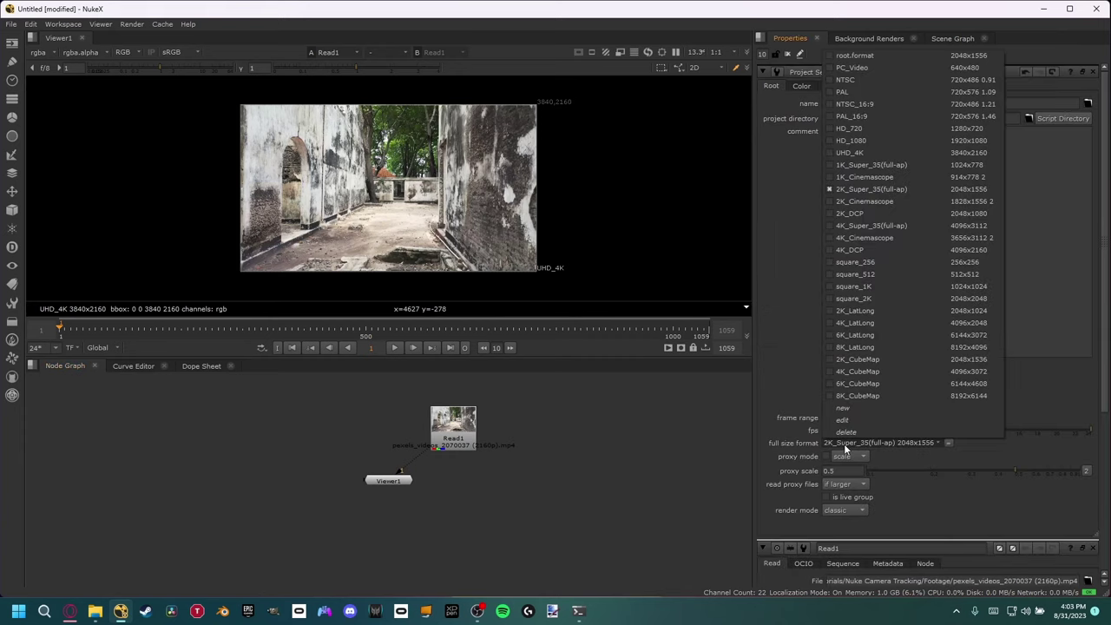
pyautogui.click(861, 152)
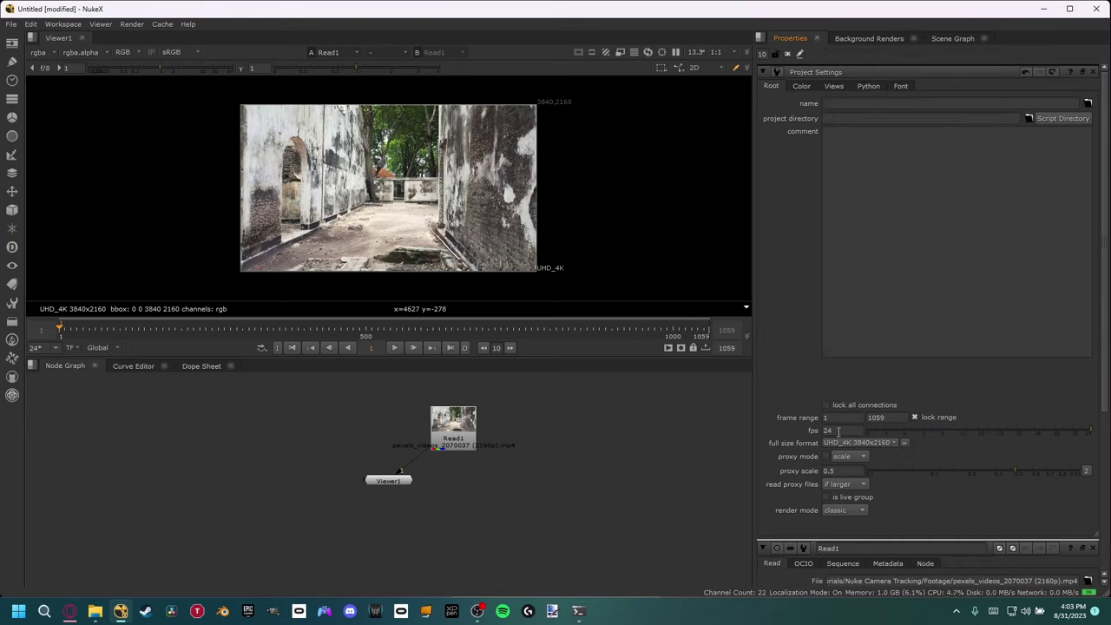
pyautogui.moveTo(0, 151); pyautogui.dragTo(520, 138)
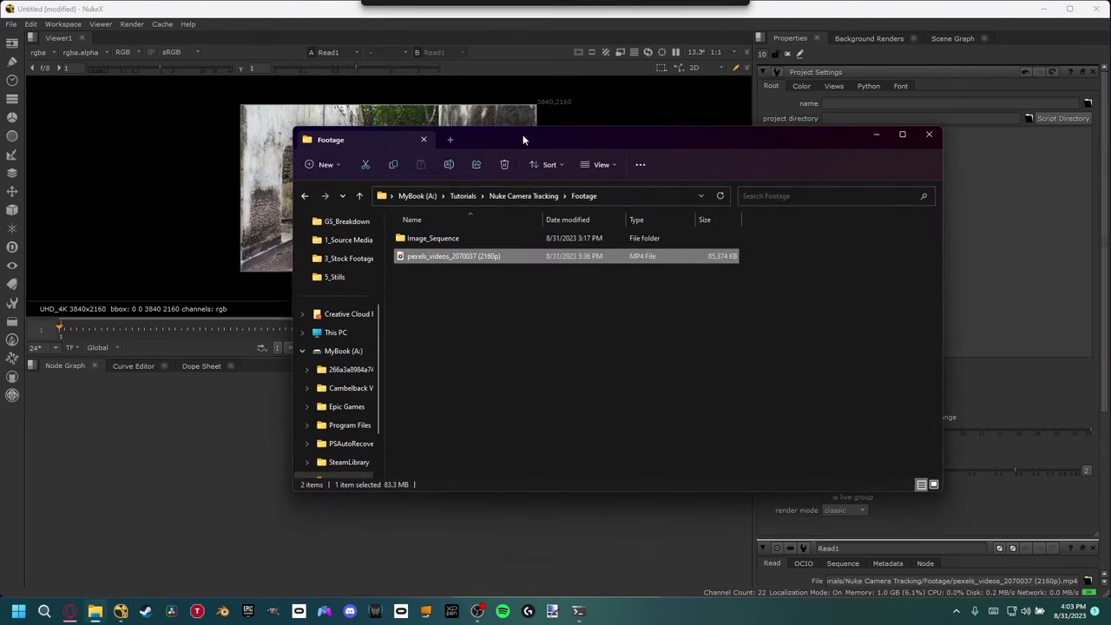
pyautogui.rightClick(436, 255)
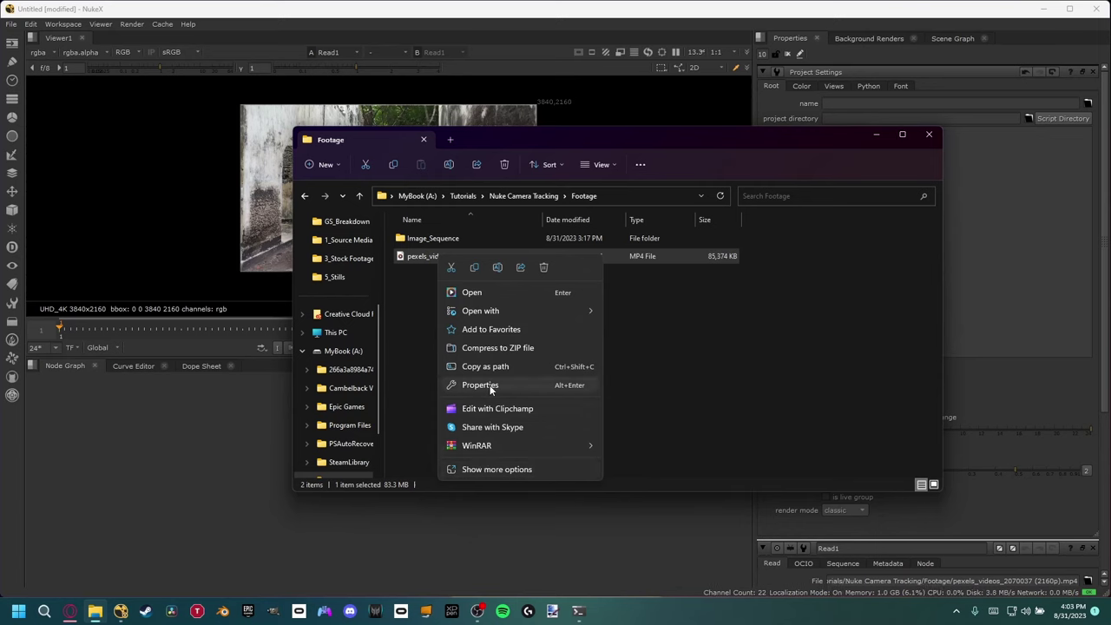
pyautogui.click(490, 387)
pyautogui.click(514, 282)
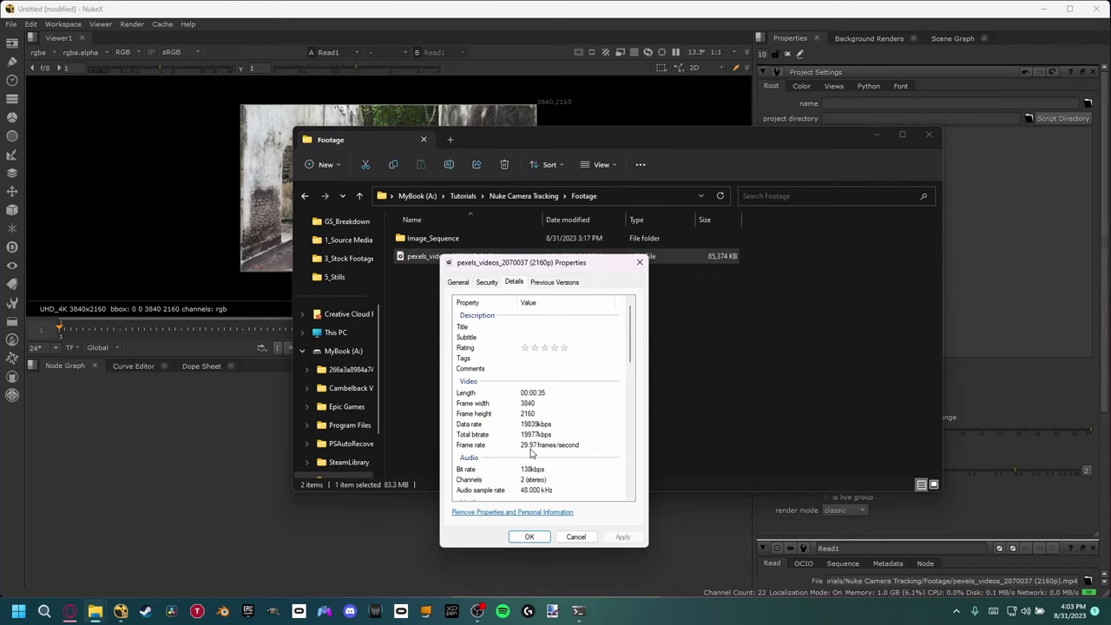
pyautogui.click(576, 536)
pyautogui.click(878, 135)
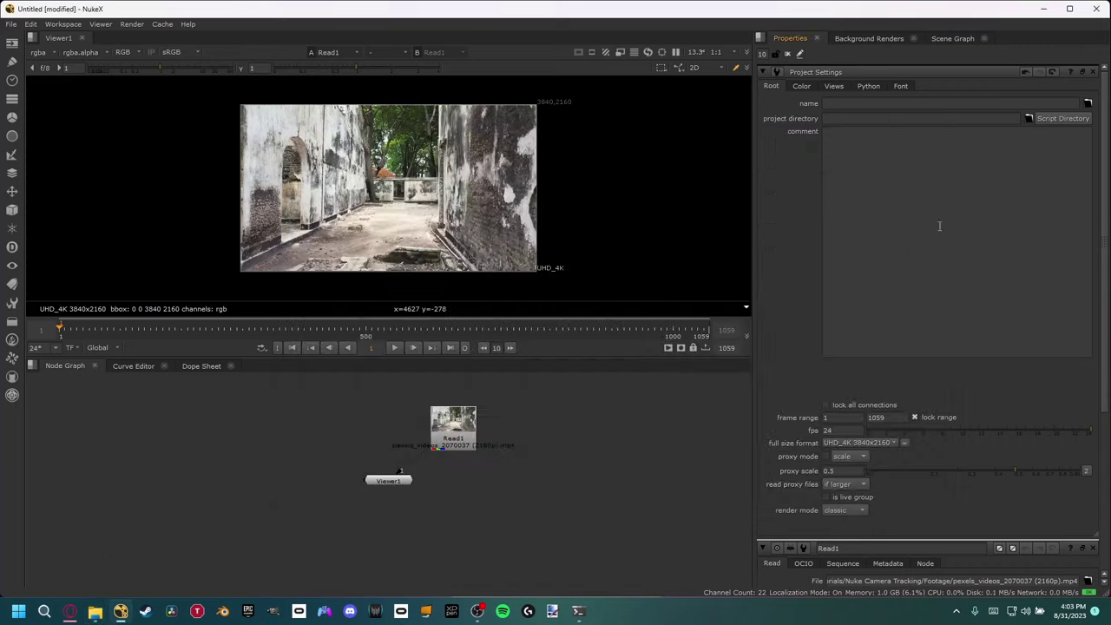
# - Set the project frame rate to 29.97 fps and the last frame to 250, and clear the open node properties
pyautogui.click(839, 431)
pyautogui.write('29.97')
pyautogui.press('Return')
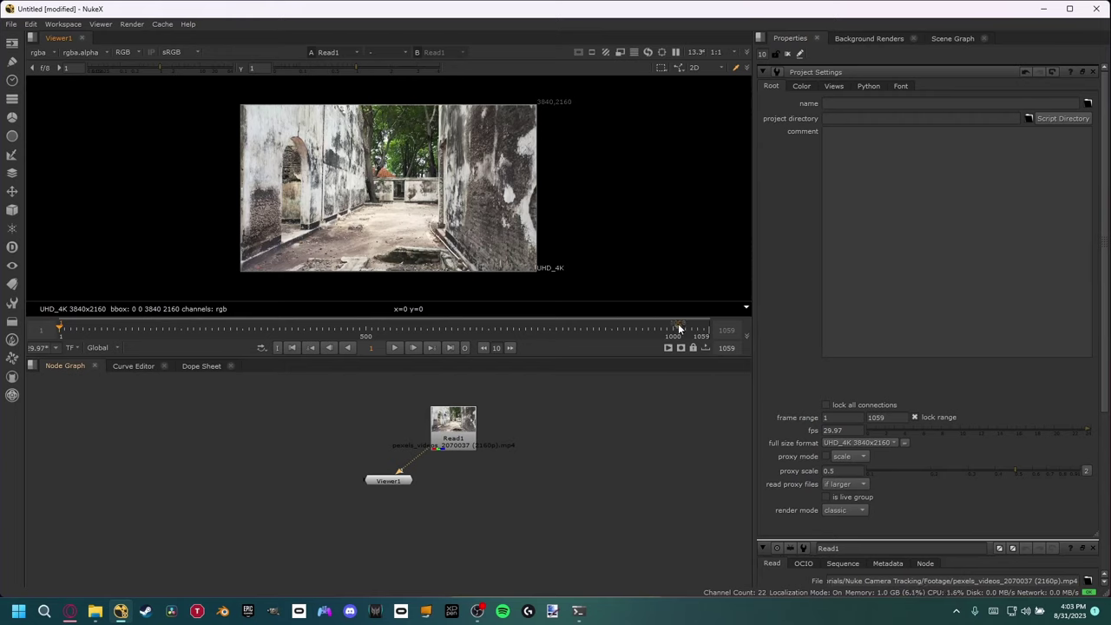
pyautogui.doubleClick(872, 417)
pyautogui.write('250')
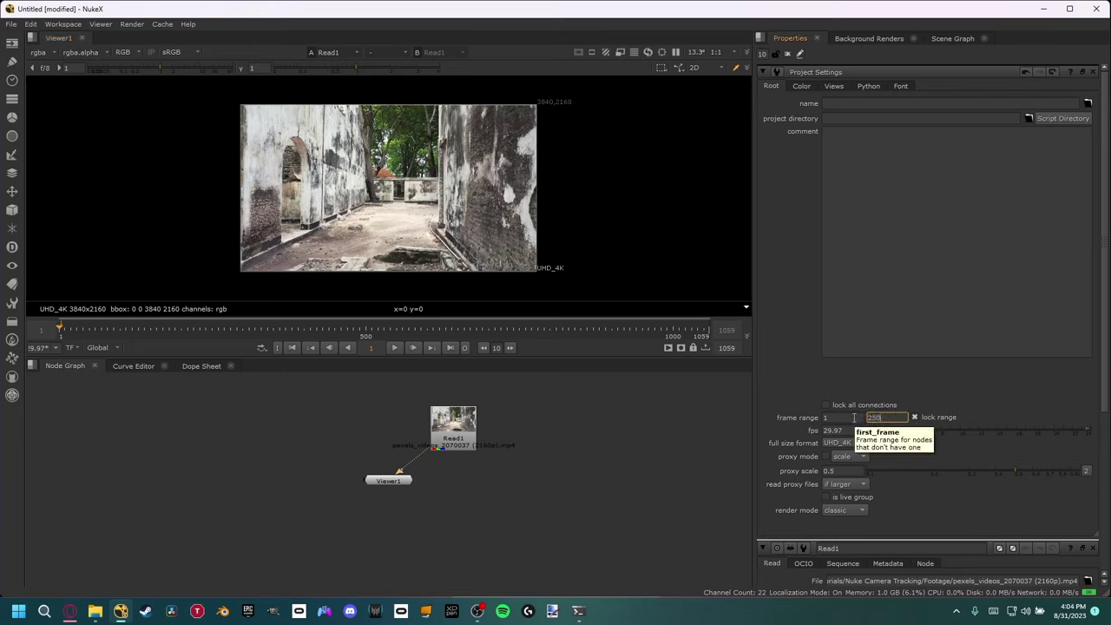
pyautogui.press('Return')
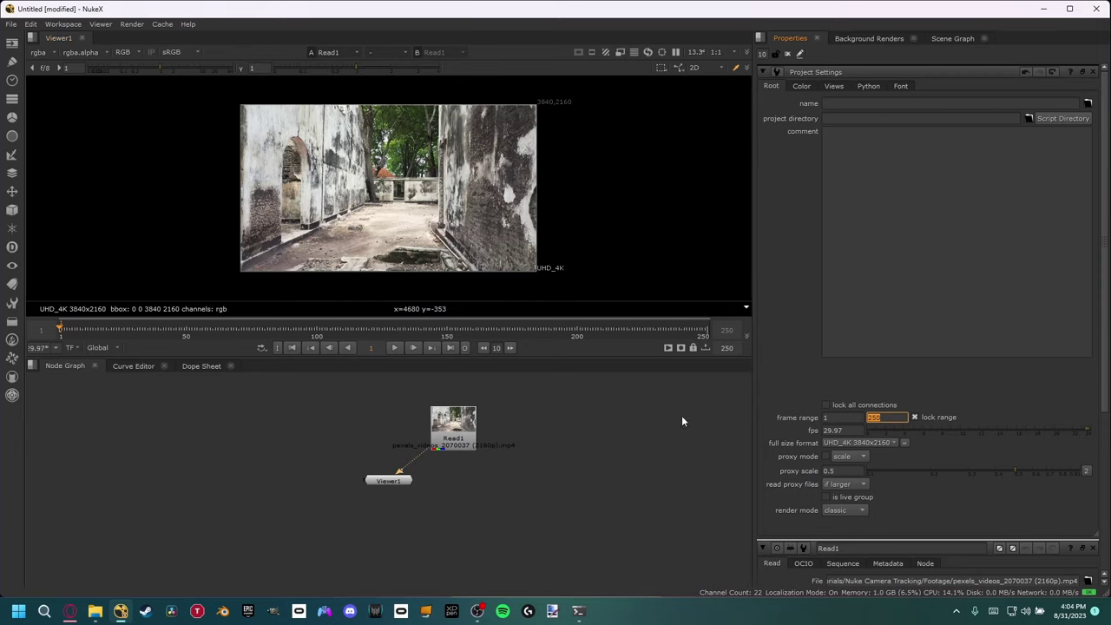
pyautogui.click(788, 54)
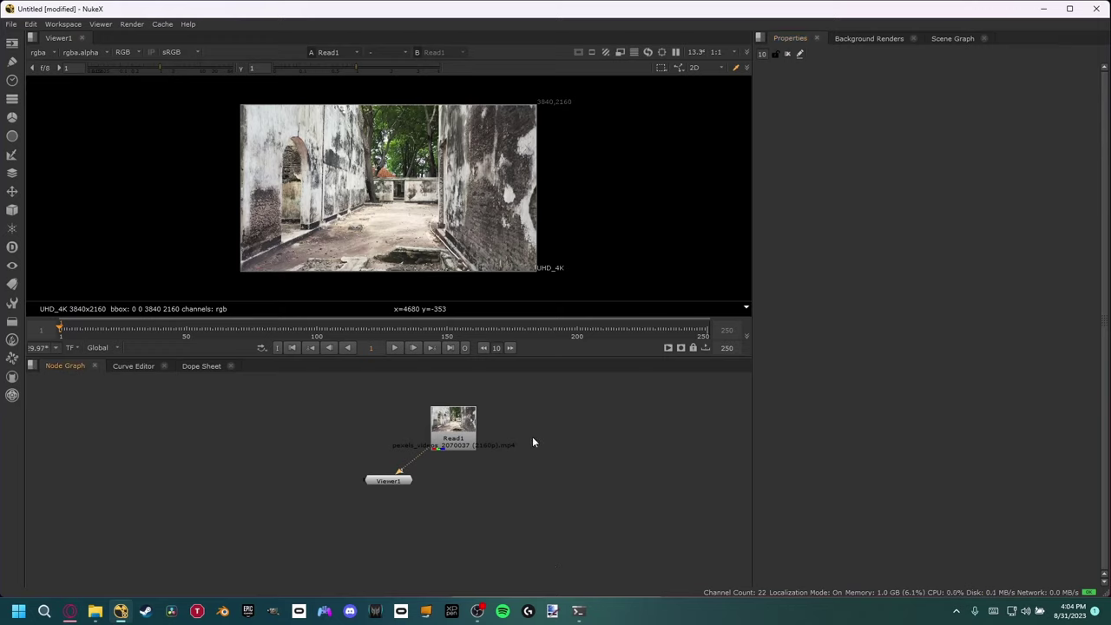
# - Add a CameraTracker [3D] node and place it under Read1 with the footage as its source
pyautogui.press('Tab')
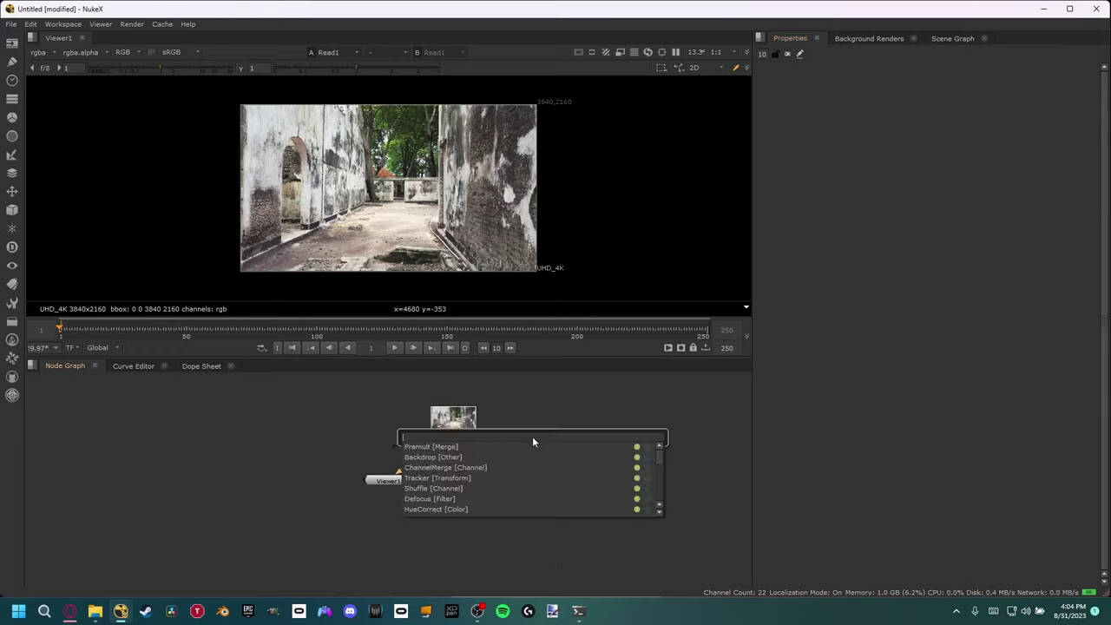
pyautogui.write('cameratra')
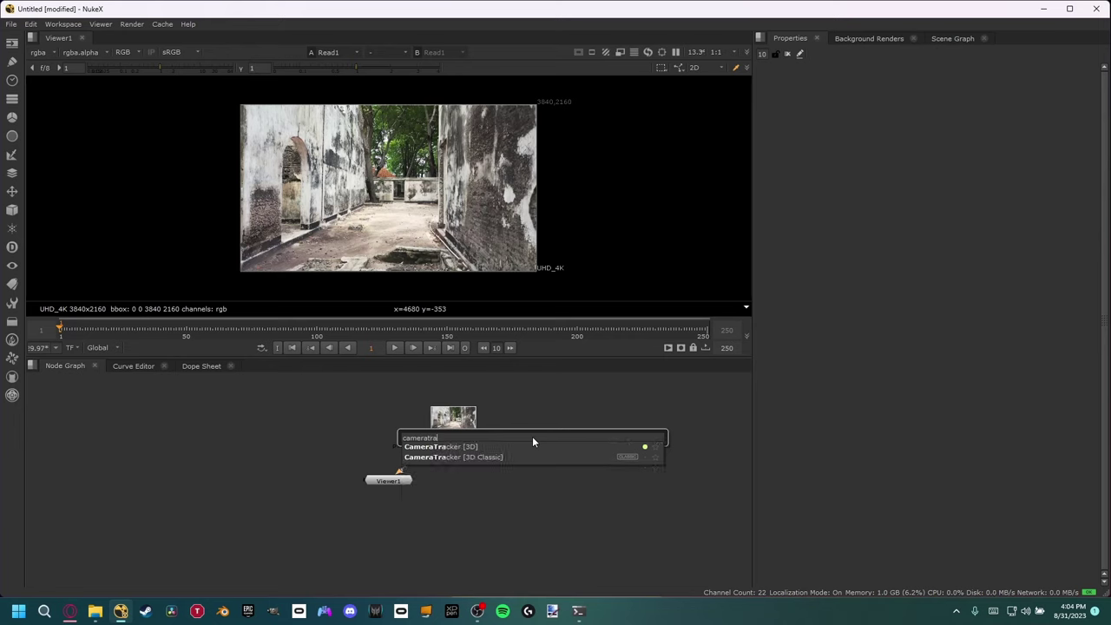
pyautogui.click(461, 447)
pyautogui.moveTo(523, 447); pyautogui.dragTo(464, 440)
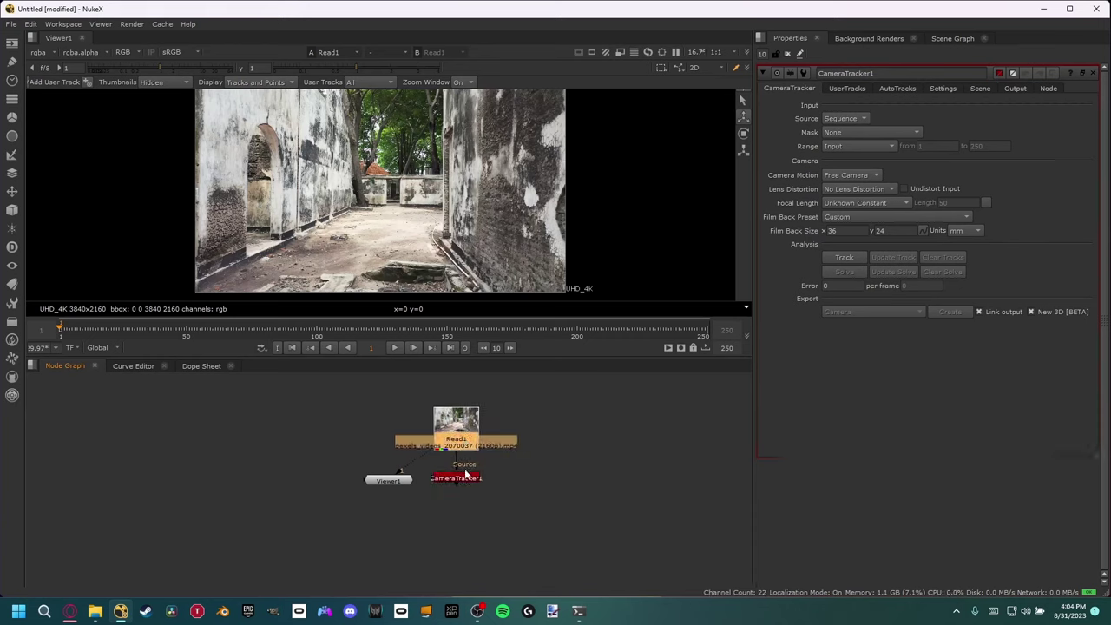
# - View the CameraTracker node's output and align the Viewer node beneath it in the graph
pyautogui.click(466, 478)
pyautogui.press('1')
pyautogui.click(409, 483)
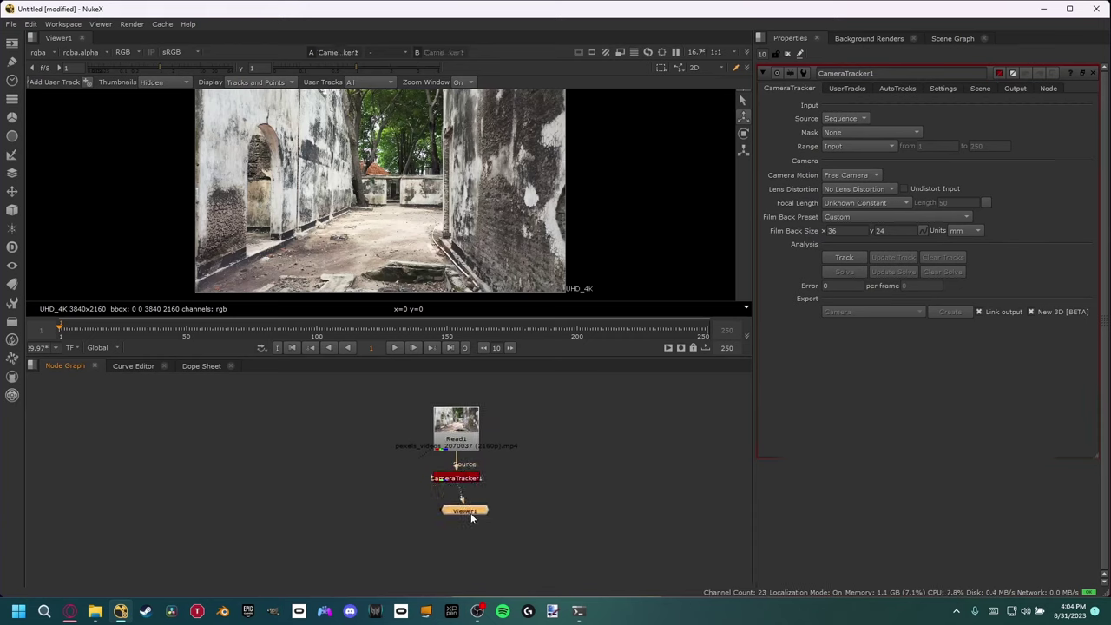
pyautogui.moveTo(467, 519); pyautogui.dragTo(463, 522)
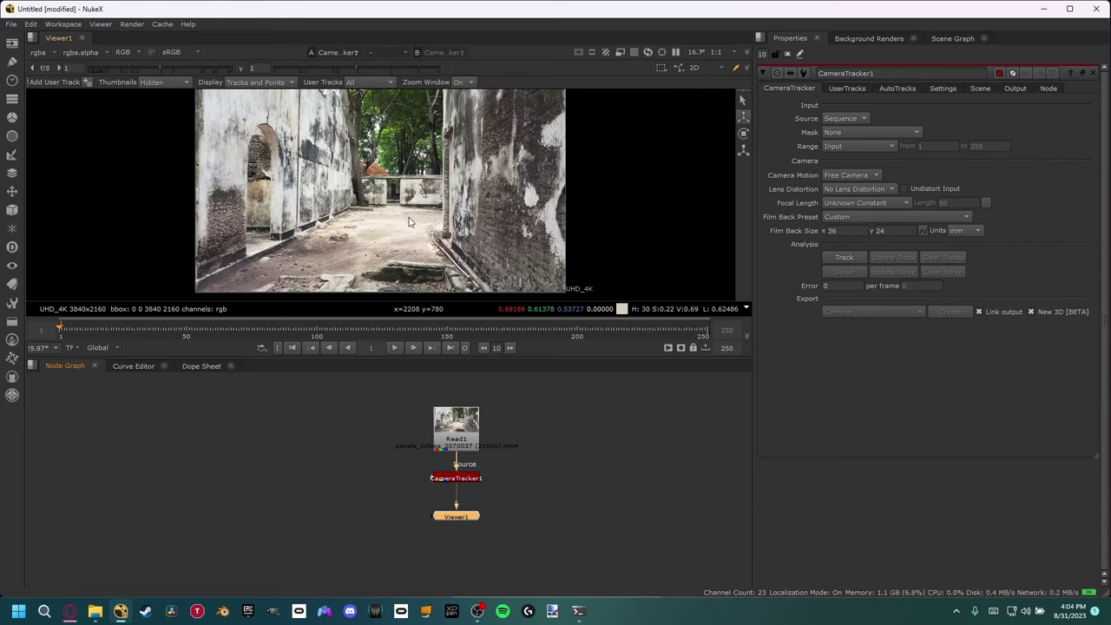
# - Enlarge the viewer area and turn on Preview Features for the CameraTracker node
pyautogui.scroll(2, 409, 223)
pyautogui.scroll(-1, 379, 295)
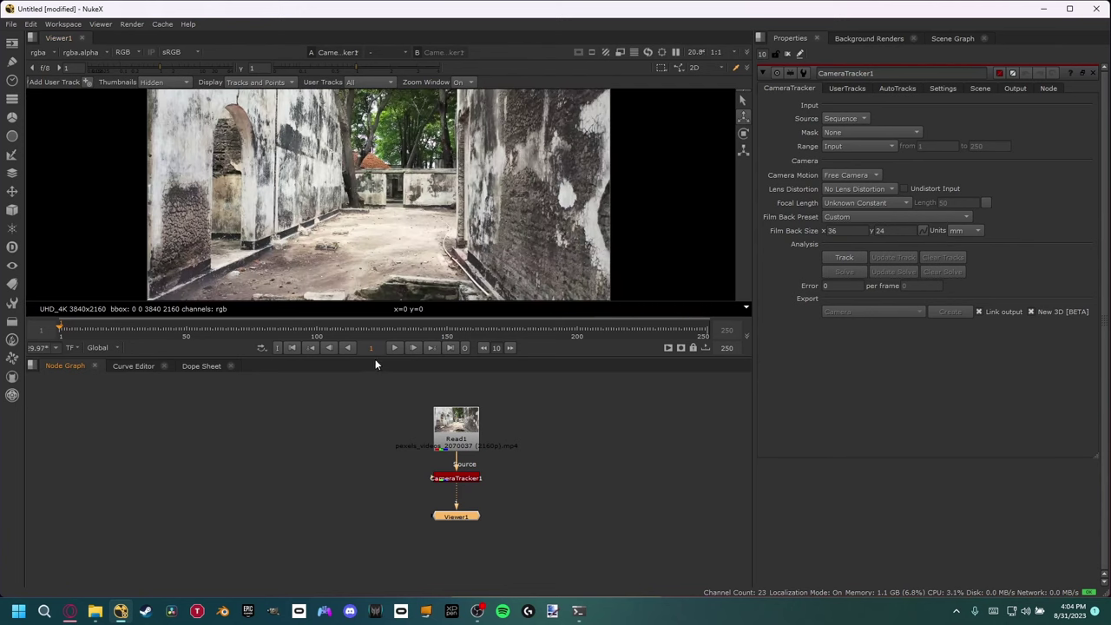
pyautogui.moveTo(377, 356); pyautogui.dragTo(378, 452)
pyautogui.scroll(1, 388, 318)
pyautogui.moveTo(386, 319); pyautogui.dragTo(395, 274, button='middle')
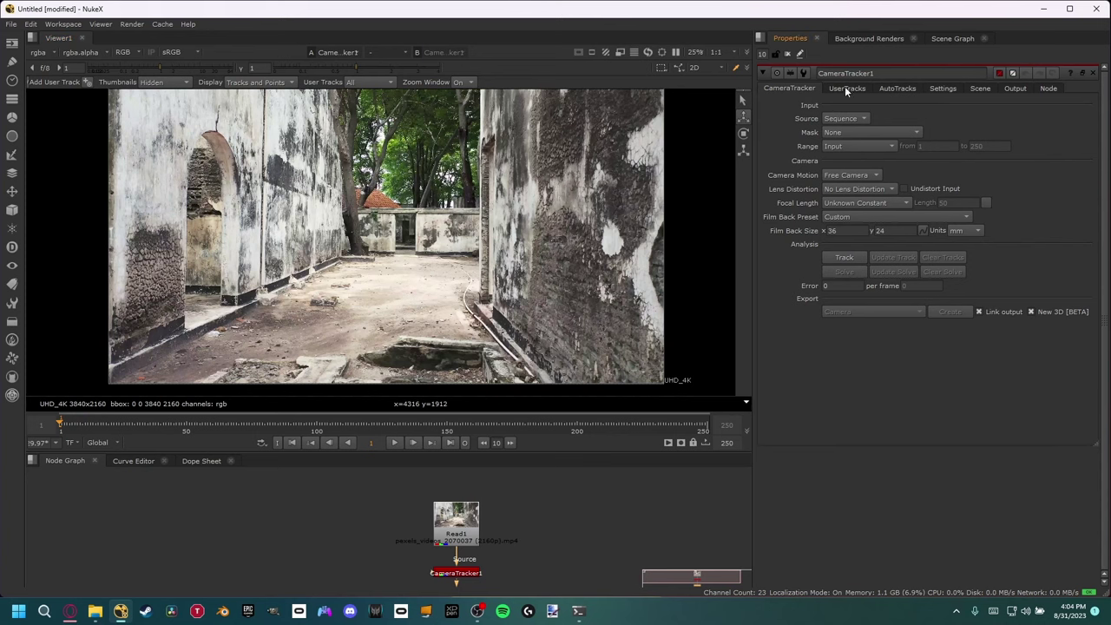
pyautogui.click(942, 88)
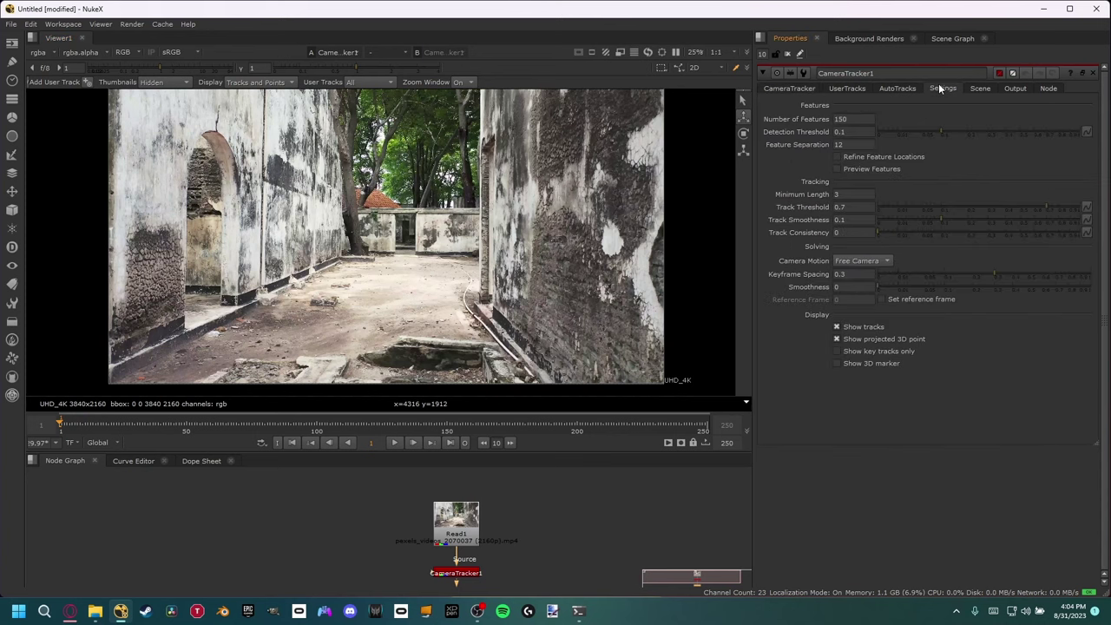
pyautogui.click(853, 170)
# - Set the detection threshold to 1, enable Refine Feature Locations, and inspect the previewed features along the walls and ground
pyautogui.scroll(1, 283, 288)
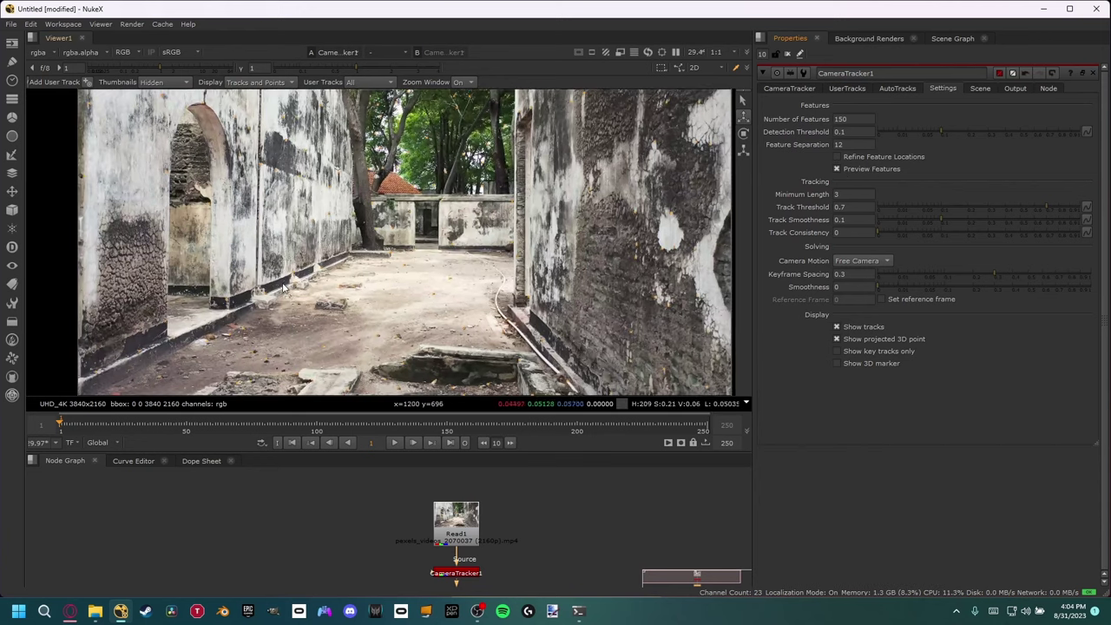
pyautogui.scroll(6, 283, 288)
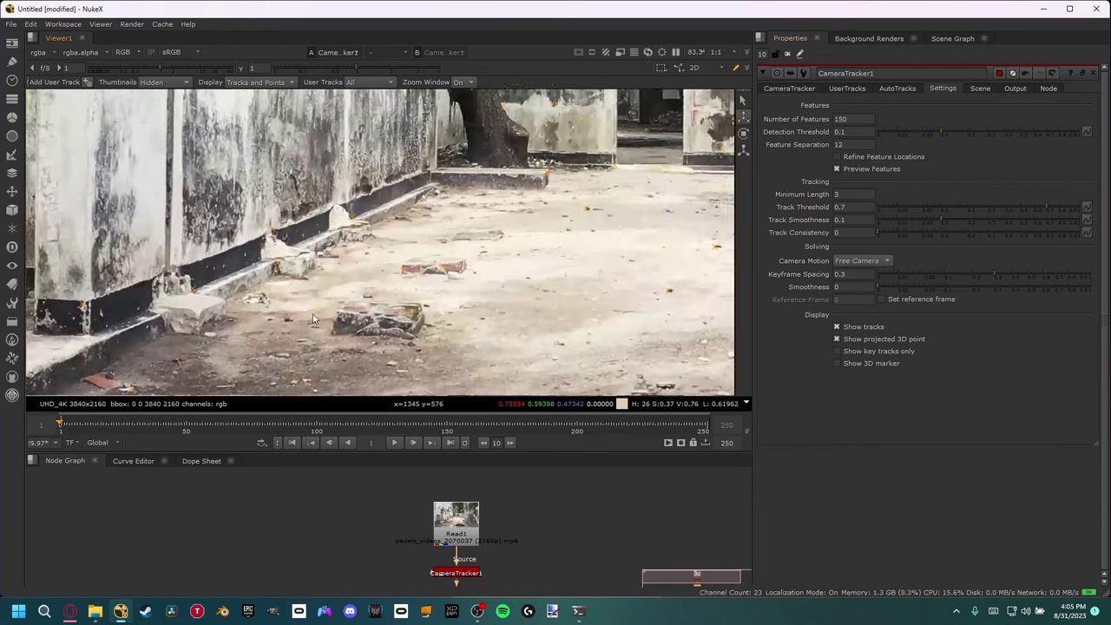
pyautogui.moveTo(314, 319); pyautogui.dragTo(398, 260, button='middle')
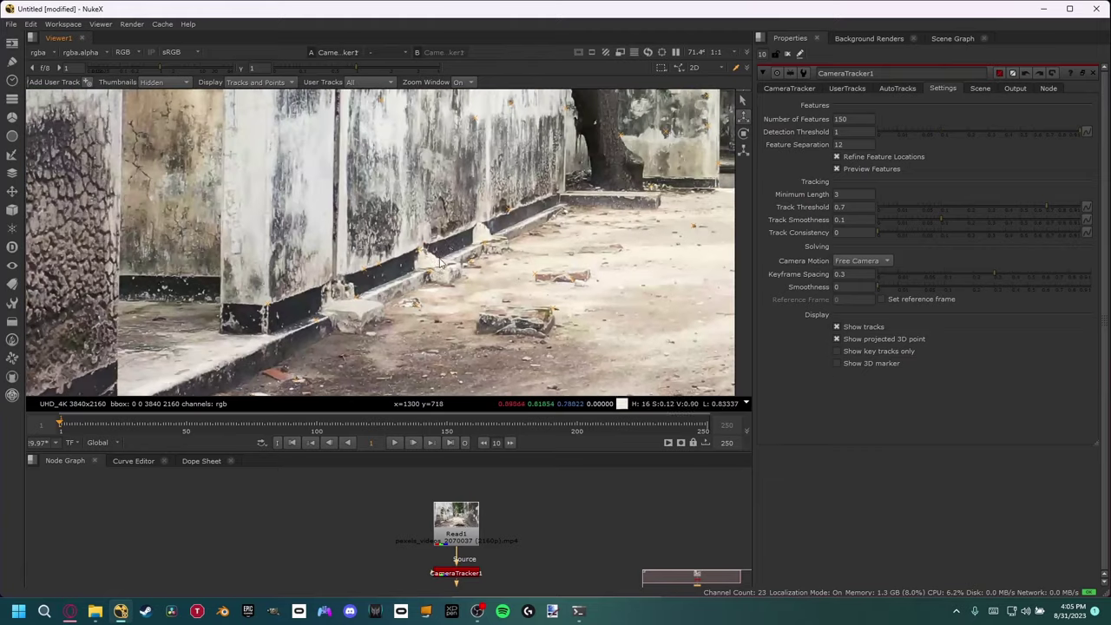
pyautogui.scroll(-4, 466, 243)
pyautogui.moveTo(605, 239); pyautogui.dragTo(423, 269, button='middle')
pyautogui.scroll(-2, 465, 260)
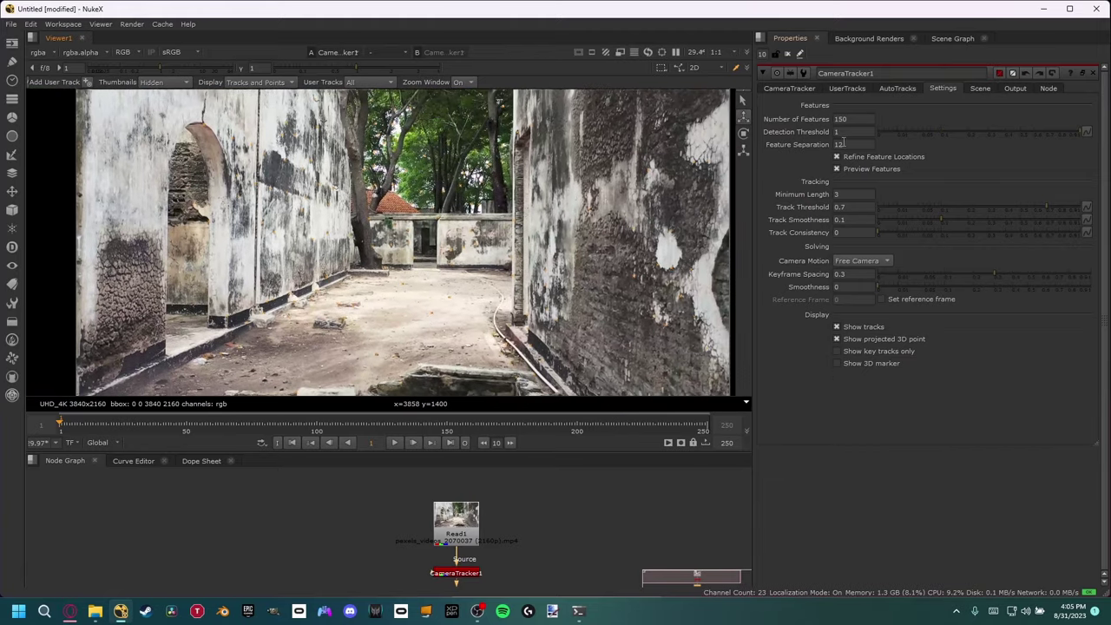
# - Set the CameraTracker's number of features to 300 and its feature separation to 6
pyautogui.click(856, 119)
pyautogui.write('300')
pyautogui.press('Return')
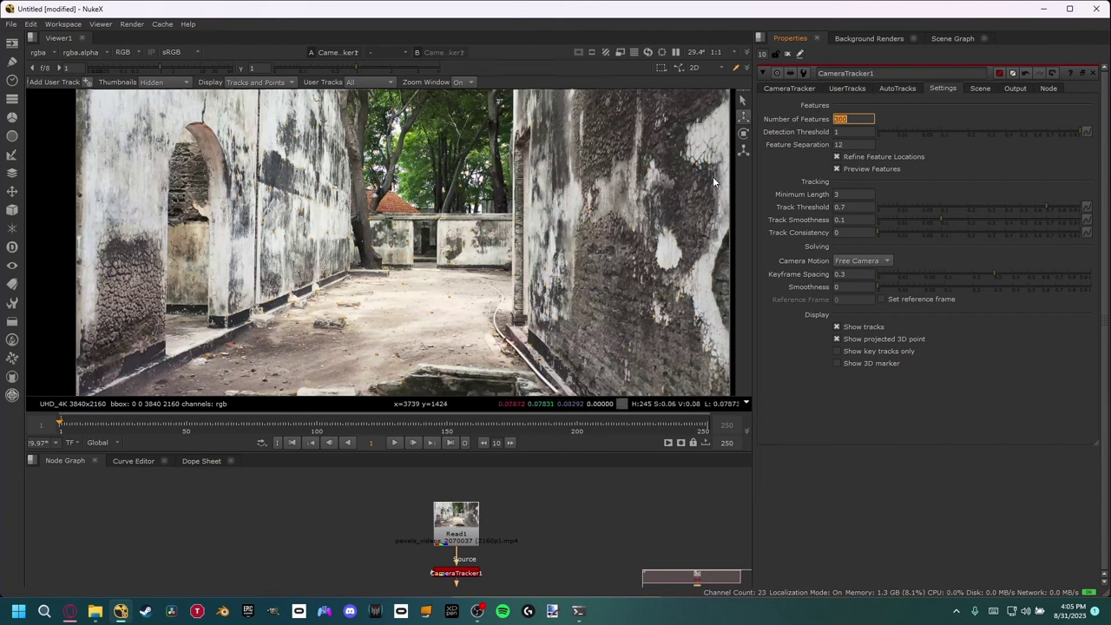
pyautogui.click(839, 144)
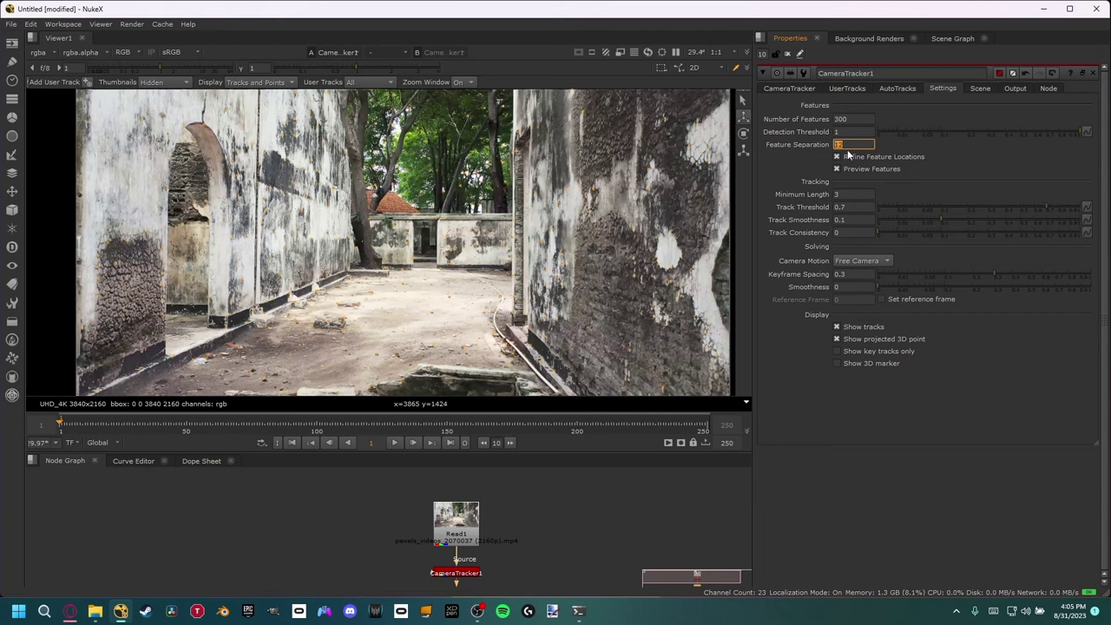
pyautogui.press('Tab')
pyautogui.click(840, 144)
pyautogui.write('6')
pyautogui.press('Return')
# - Compare the previewed features with Refine Feature Locations off and on, leaving it enabled
pyautogui.click(837, 157)
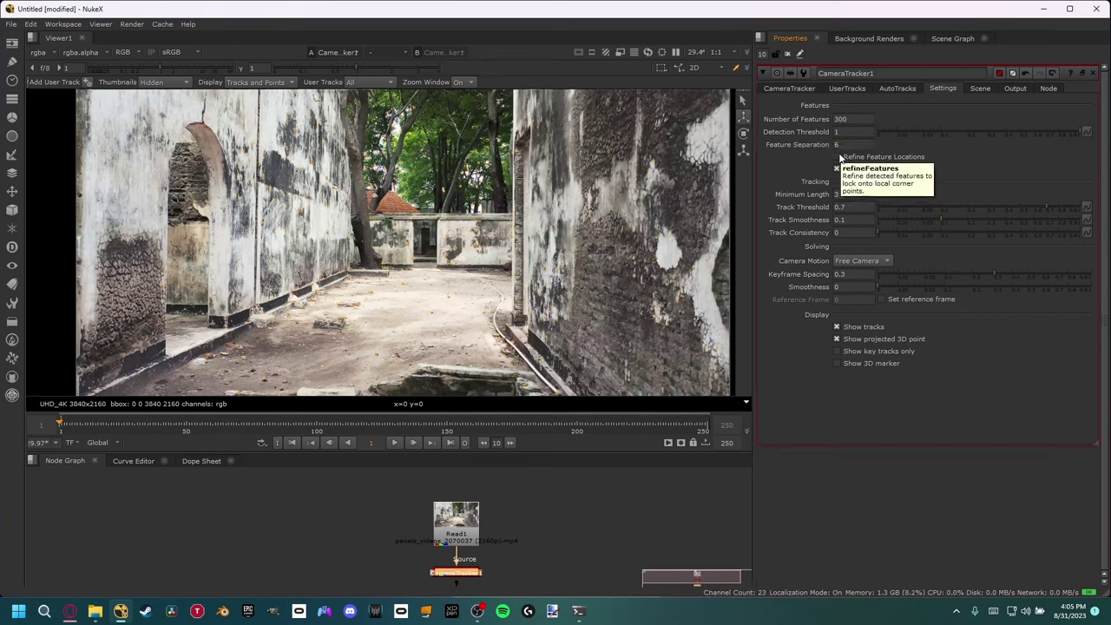
pyautogui.click(838, 156)
pyautogui.scroll(3, 431, 286)
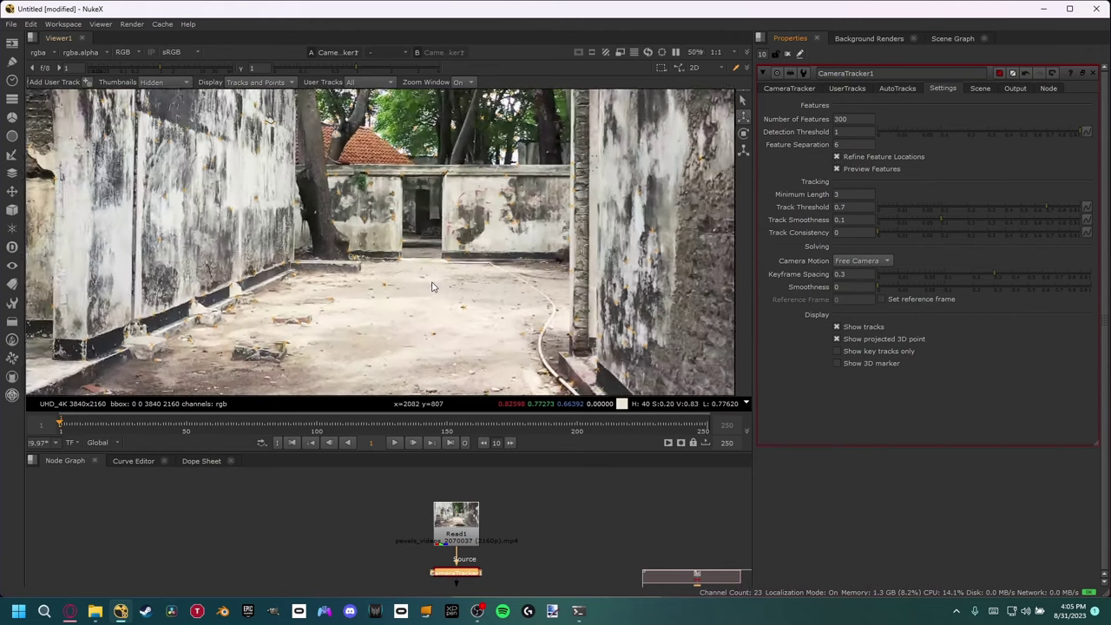
pyautogui.scroll(-3, 437, 283)
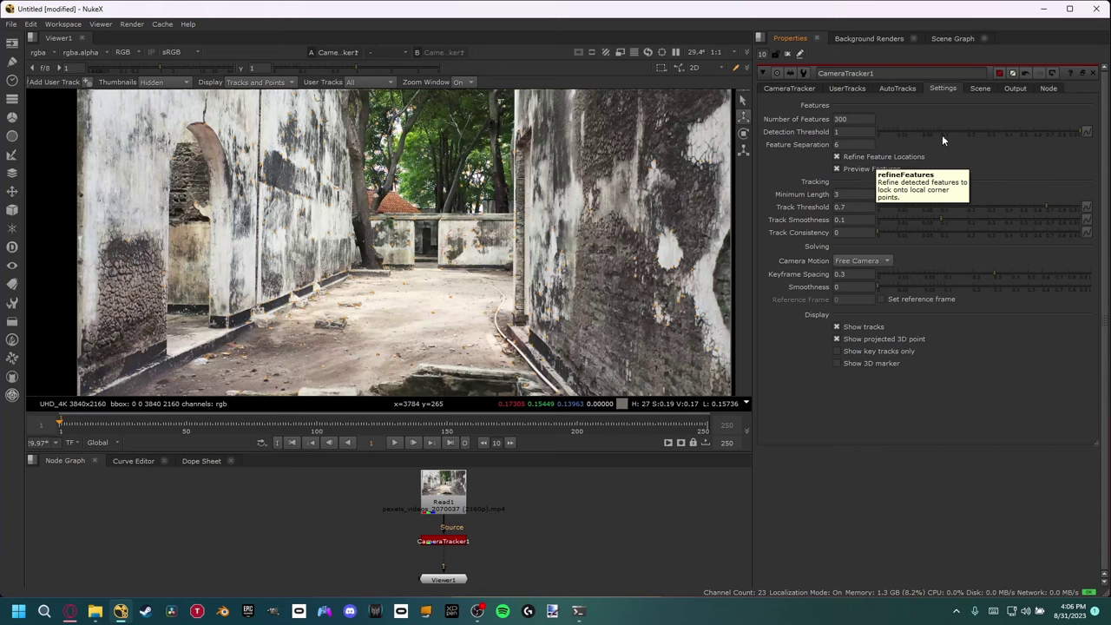
# - Show the CameraTracker's main settings and view the source footage directly from Read1
pyautogui.click(791, 88)
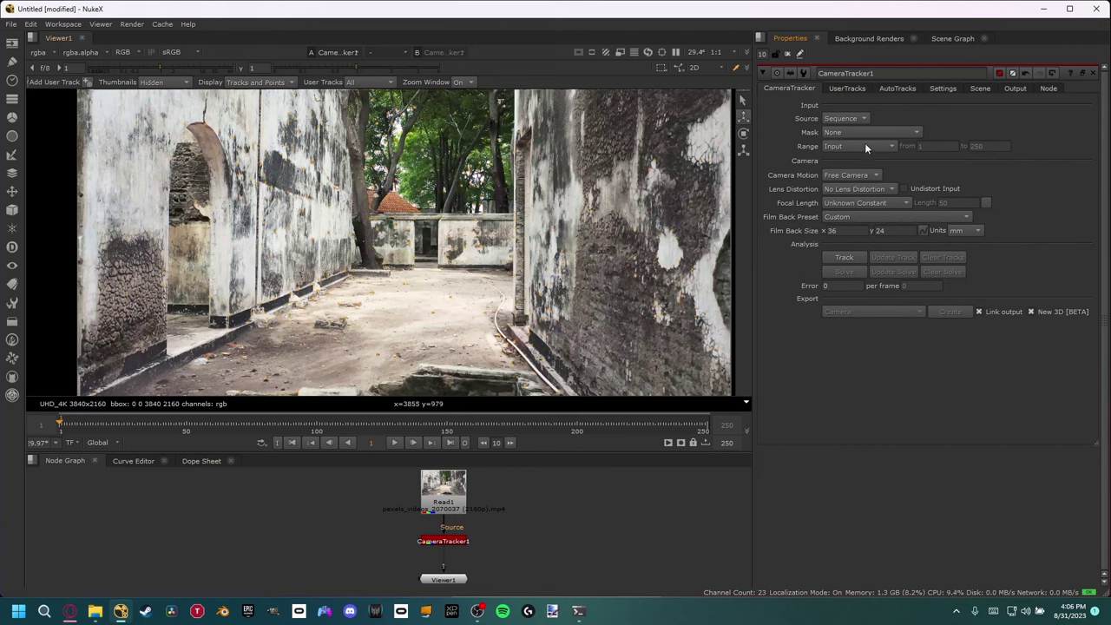
pyautogui.click(443, 490)
pyautogui.press('1')
pyautogui.click(516, 473)
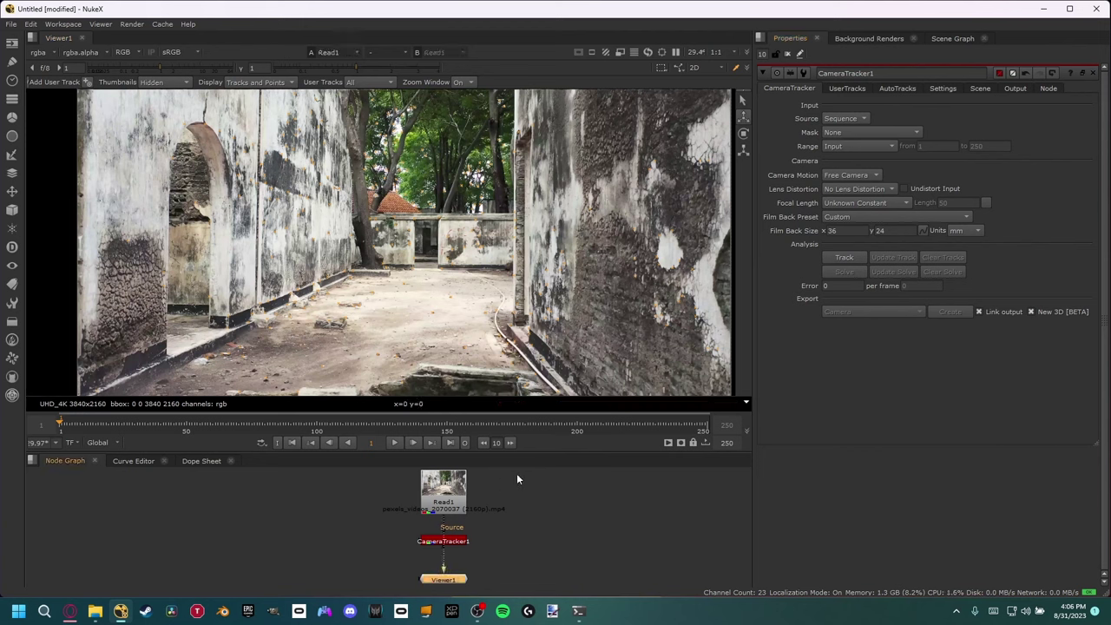
# - View the CameraTracker1 node's output and set its analysis range to Global
pyautogui.click(453, 547)
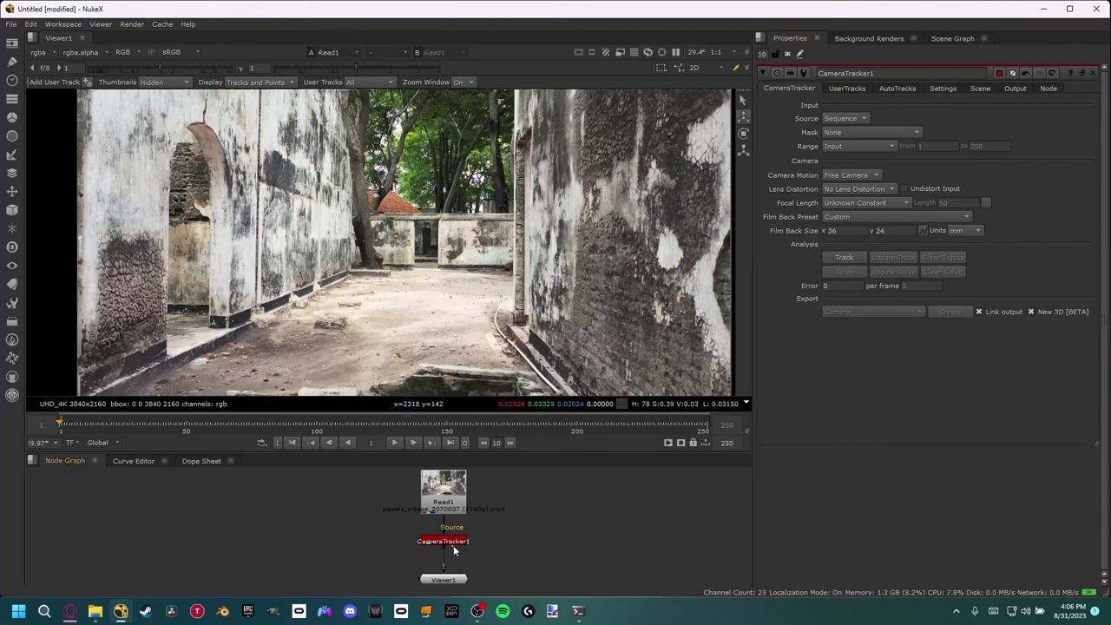
pyautogui.press('1')
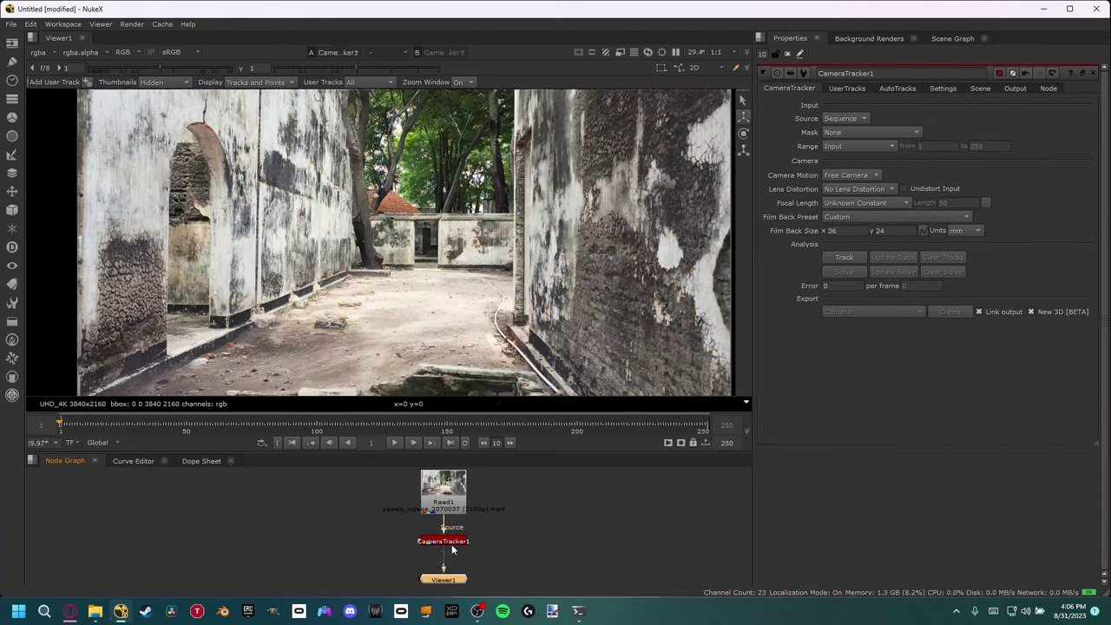
pyautogui.click(833, 146)
pyautogui.click(838, 155)
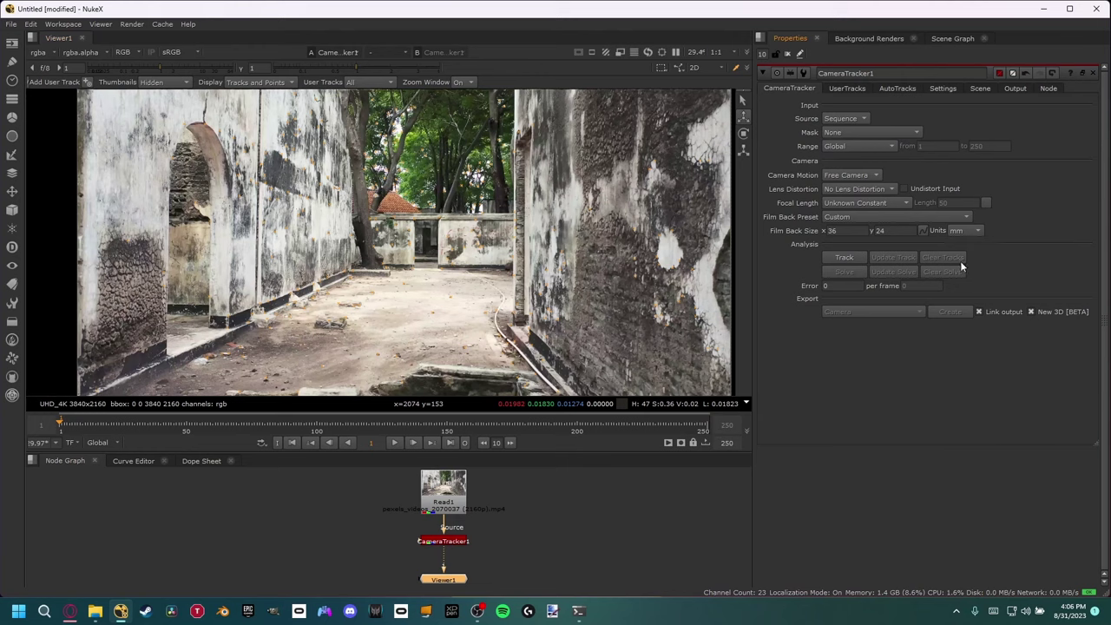
# - Track the features through the whole footage and solve the camera
pyautogui.scroll(-1, 412, 217)
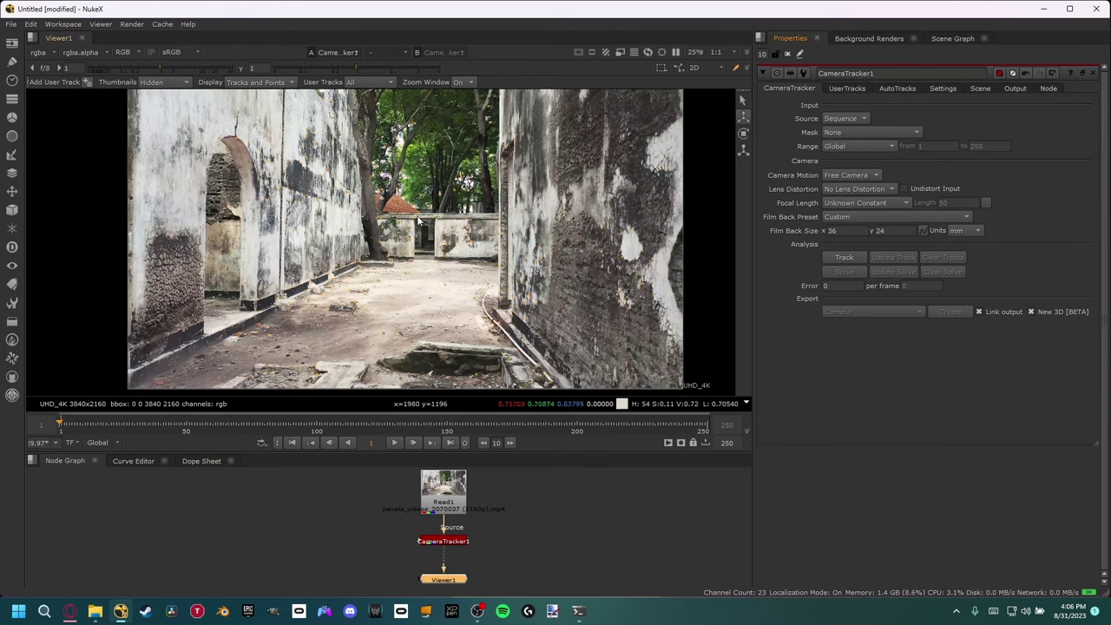
pyautogui.click(844, 257)
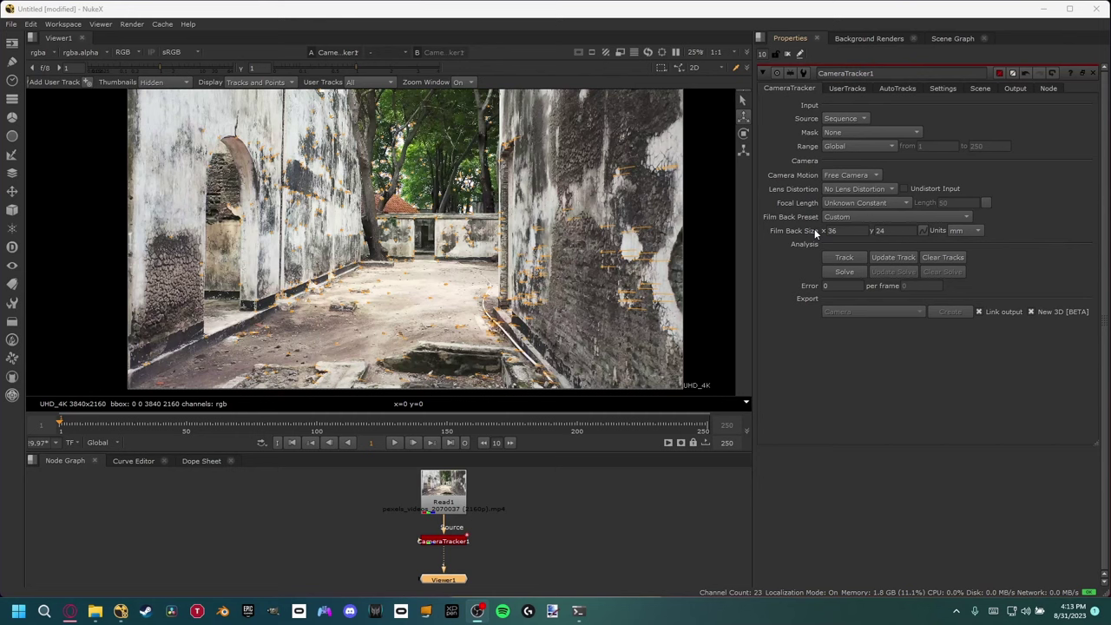
pyautogui.click(844, 273)
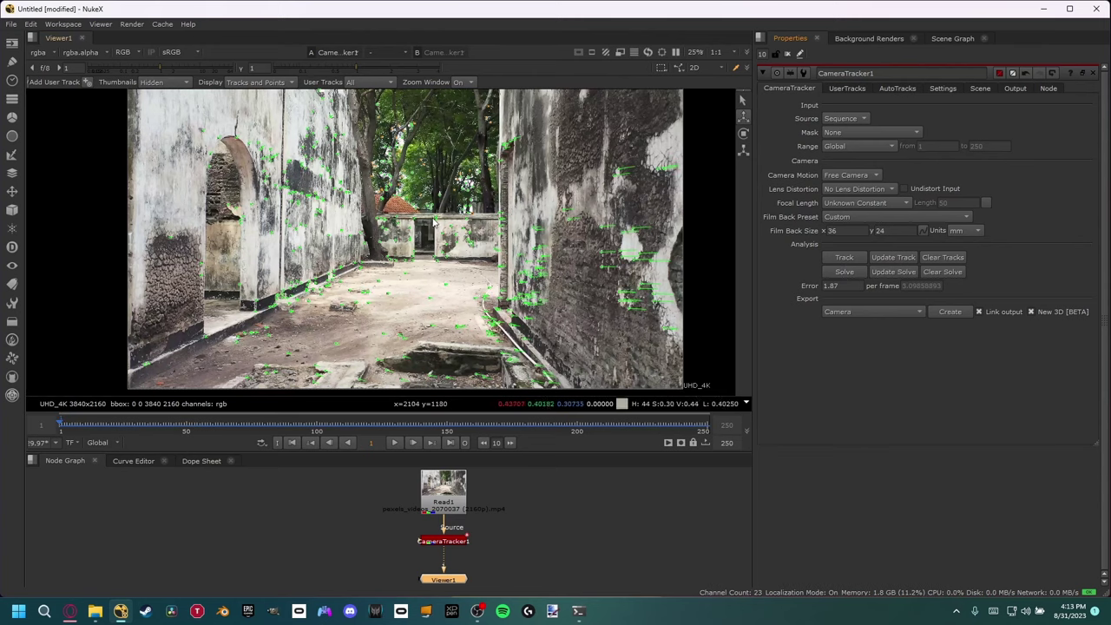
# - Inspect the solved points around the back wall and permanently delete the rejected tracks
pyautogui.scroll(2, 436, 168)
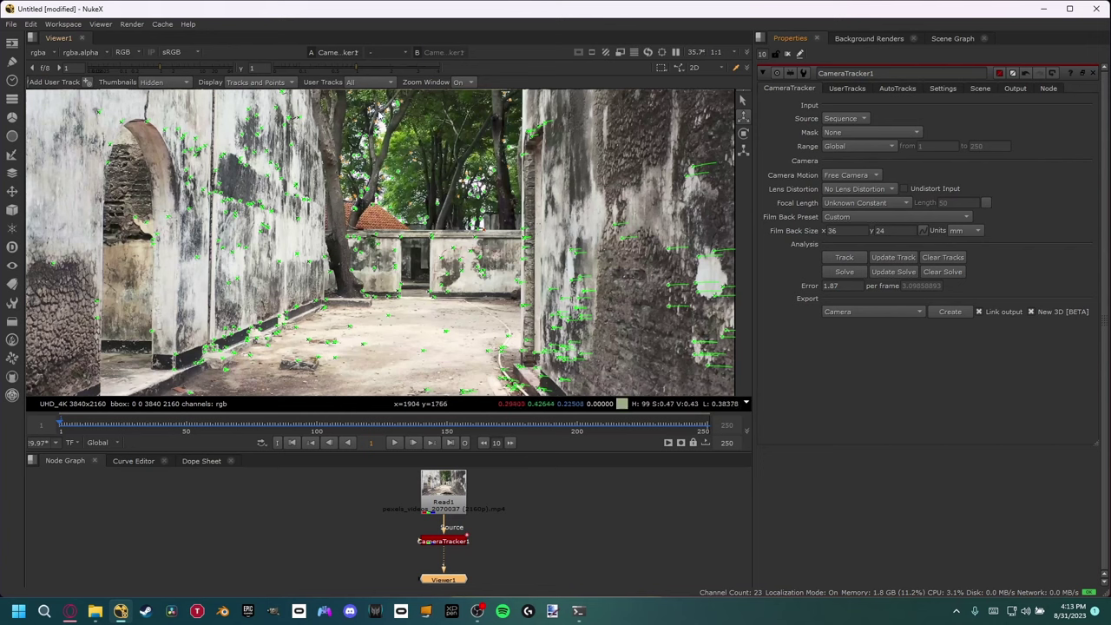
pyautogui.scroll(3, 463, 198)
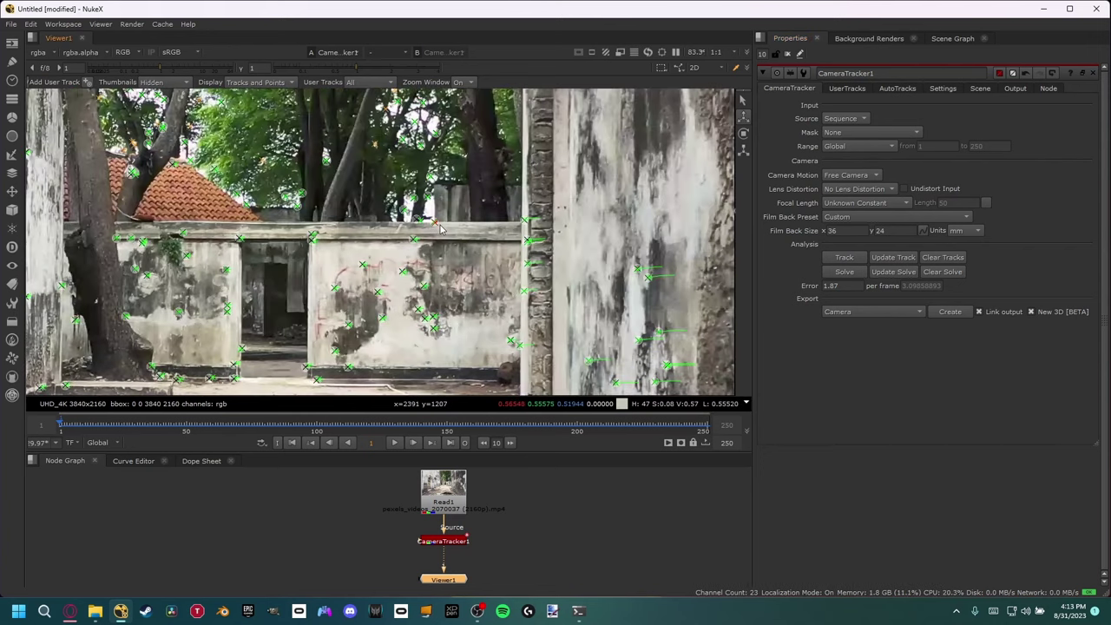
pyautogui.scroll(-4, 443, 229)
pyautogui.moveTo(439, 227); pyautogui.dragTo(483, 194, button='middle')
pyautogui.scroll(-1, 476, 195)
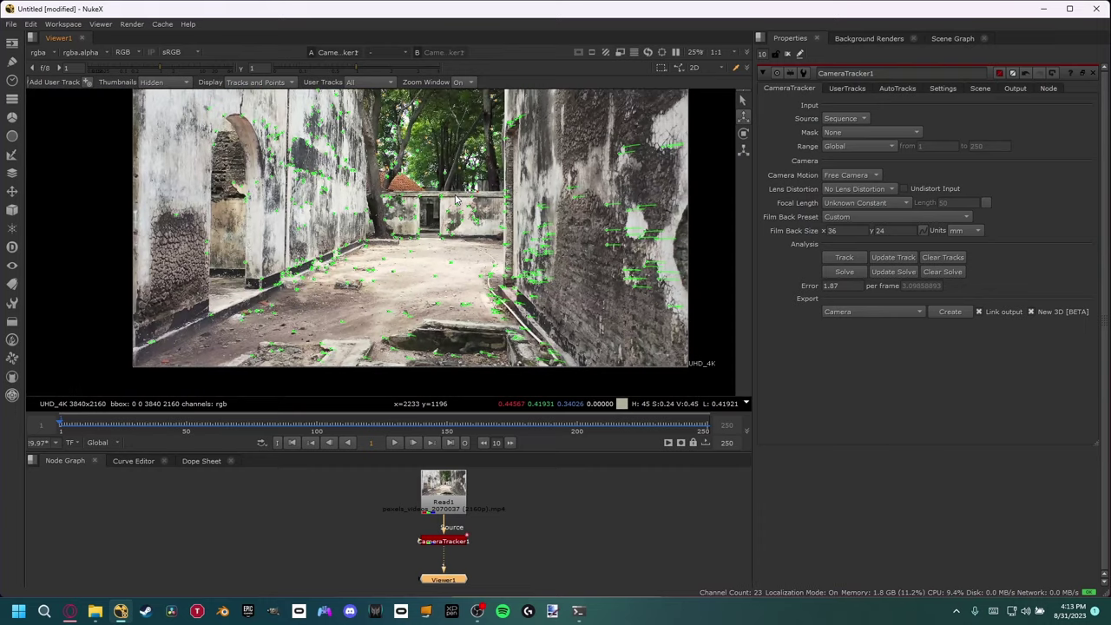
pyautogui.click(888, 90)
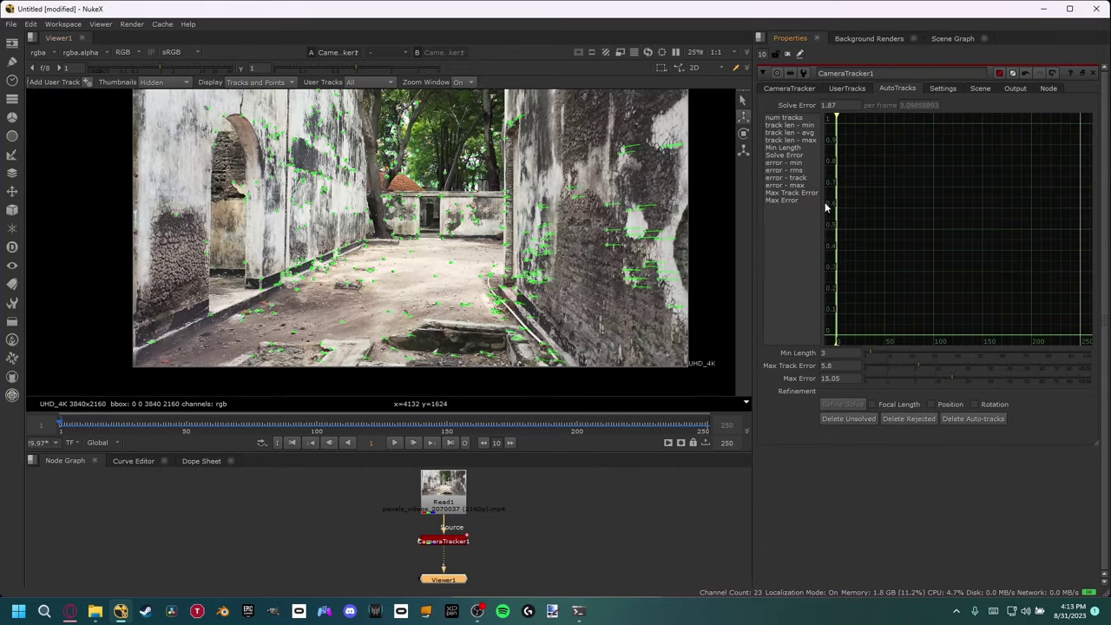
pyautogui.click(899, 420)
pyautogui.click(619, 319)
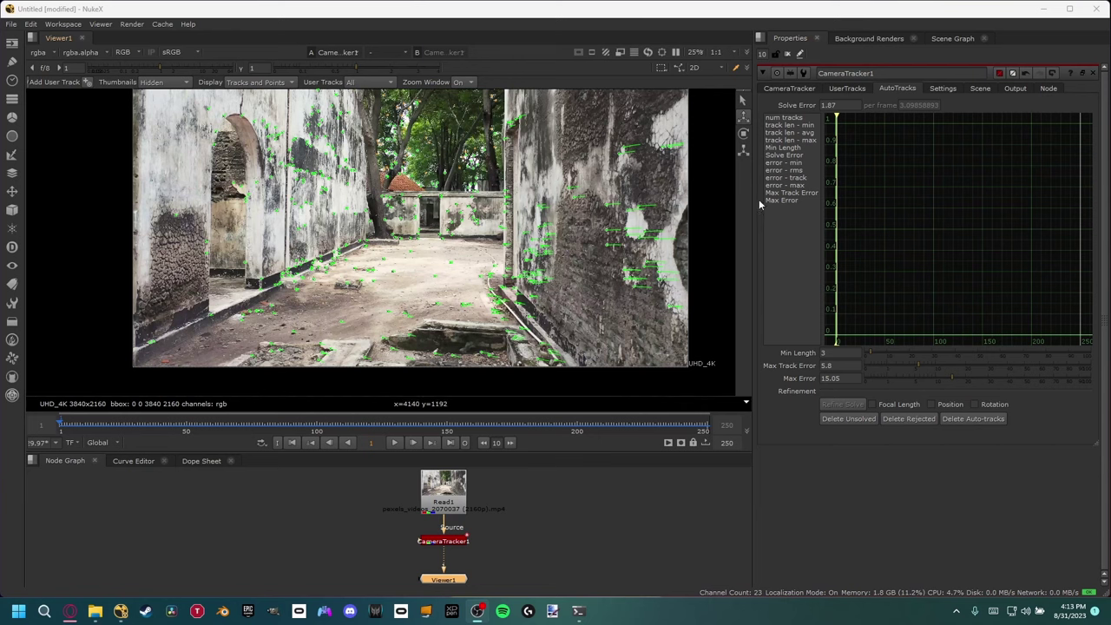
# - Permanently delete the unsolved tracks that have no 3D point, checking the remaining points among the trees and walls
pyautogui.scroll(2, 440, 180)
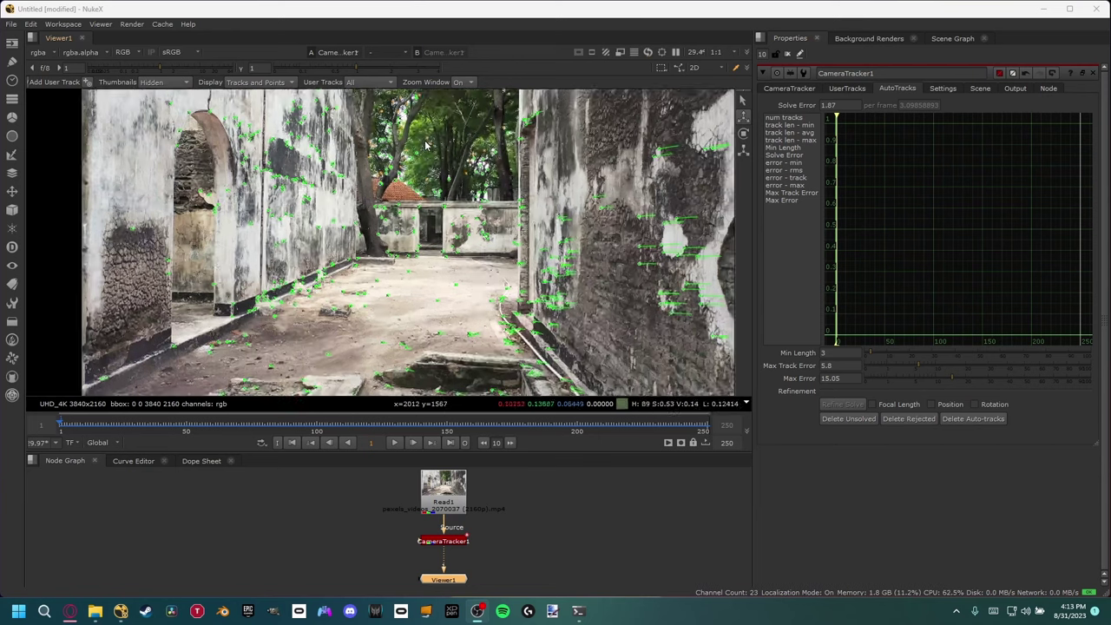
pyautogui.scroll(1, 425, 146)
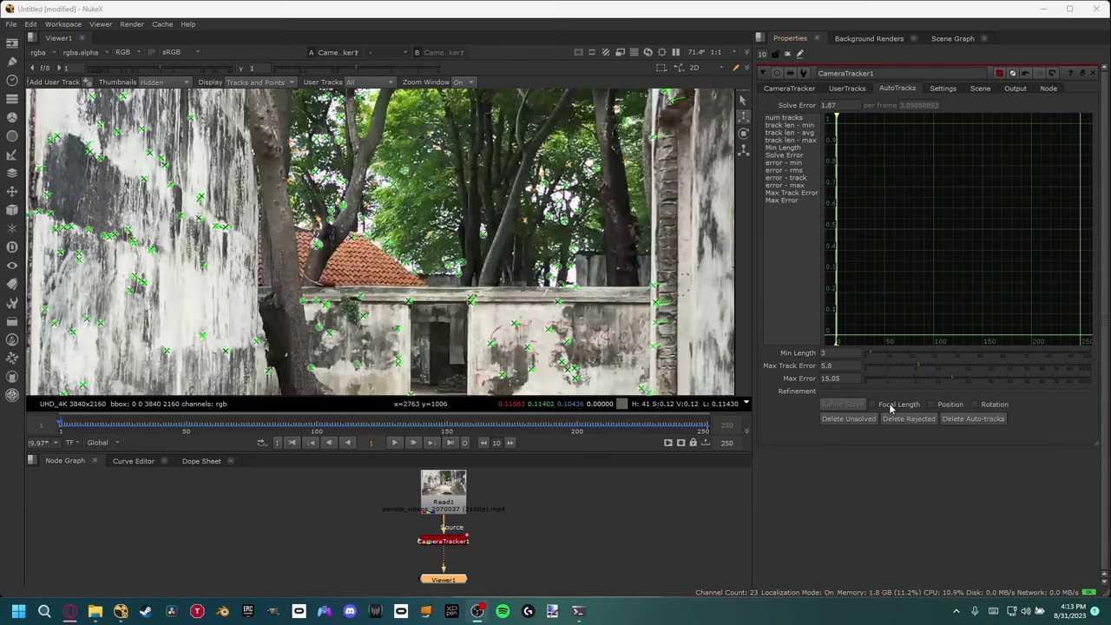
pyautogui.click(848, 419)
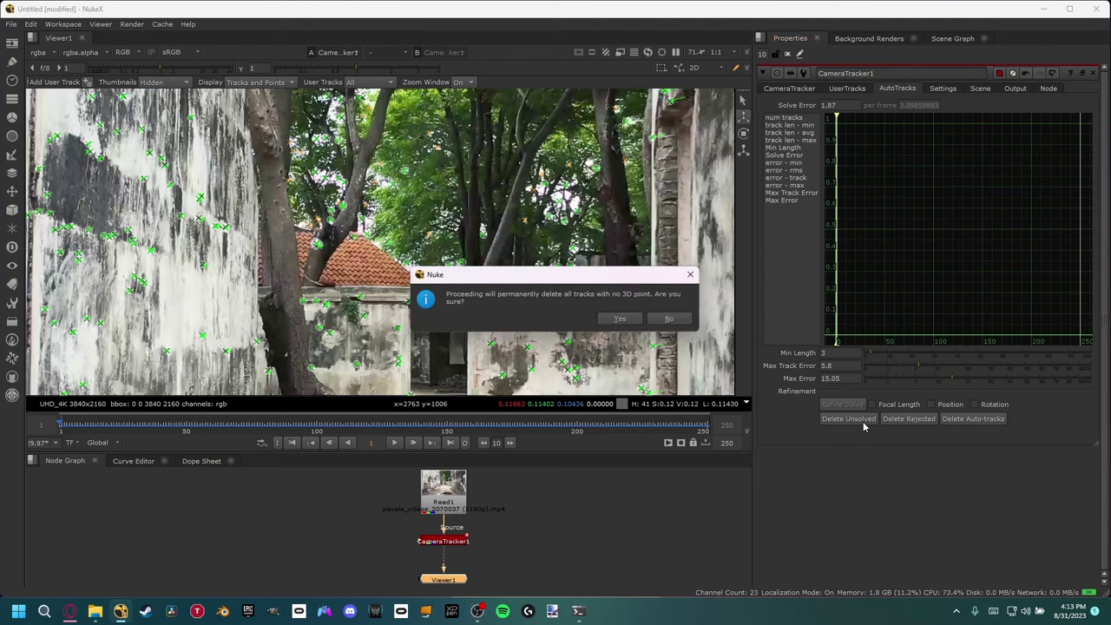
pyautogui.click(626, 319)
pyautogui.scroll(-3, 534, 268)
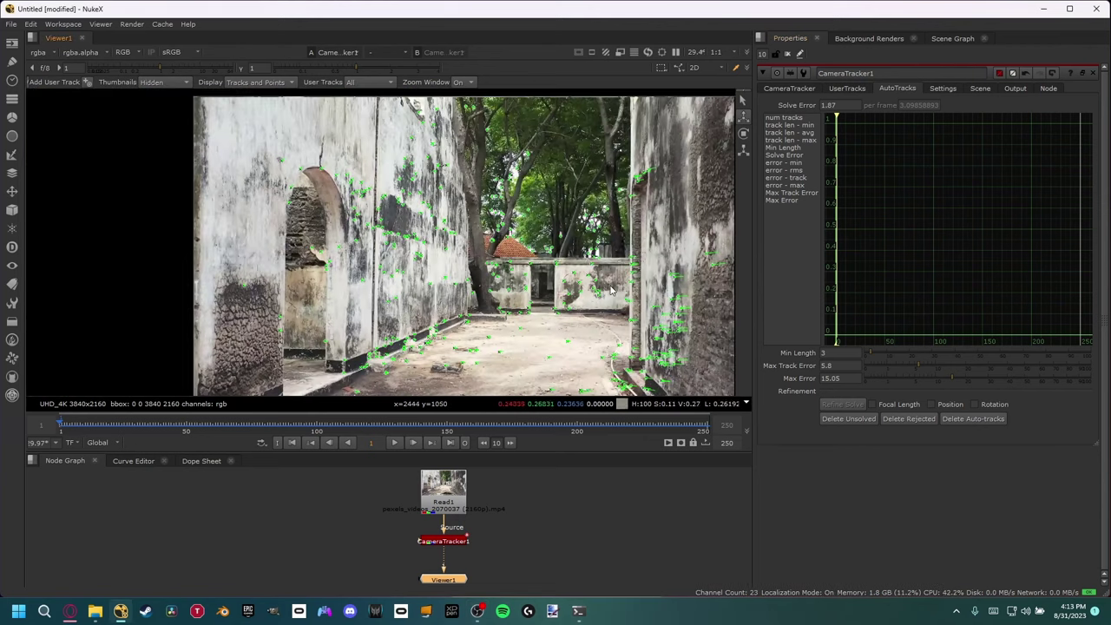
pyautogui.scroll(-2, 547, 278)
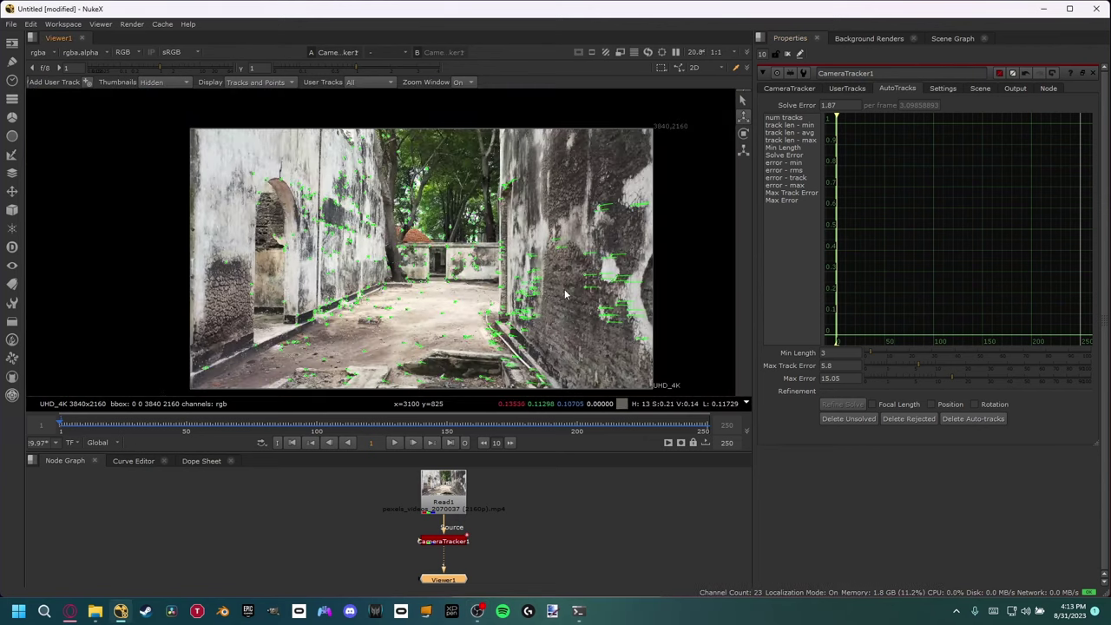
pyautogui.moveTo(377, 282); pyautogui.dragTo(362, 269, button='middle')
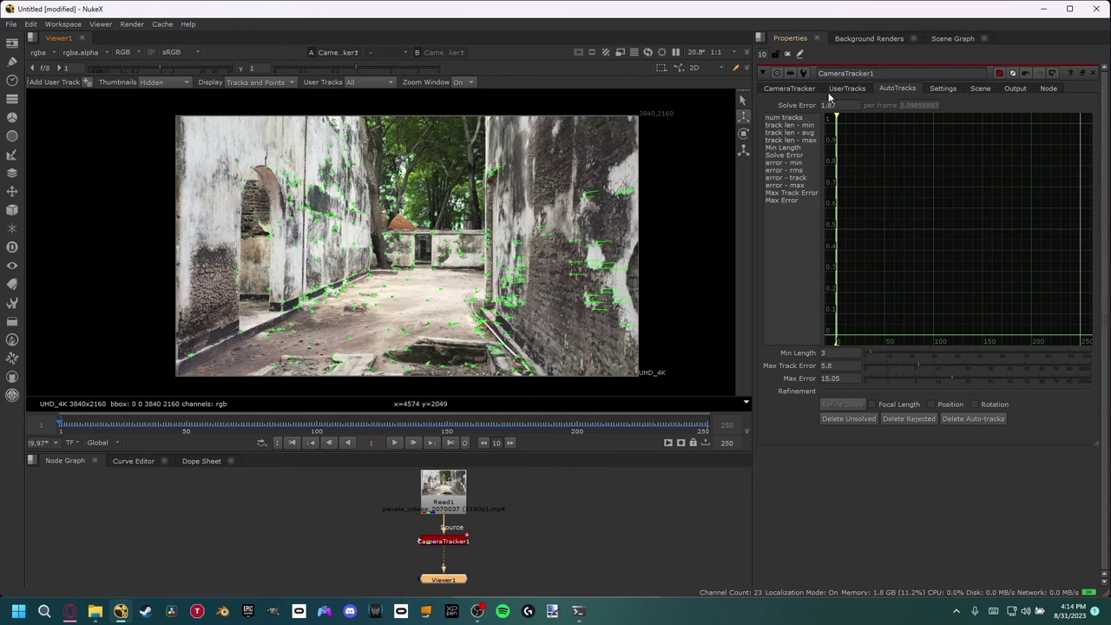
# - Enable Focal Length, Position and Rotation for refinement and refine the camera solve
pyautogui.click(873, 404)
pyautogui.click(932, 404)
pyautogui.click(973, 405)
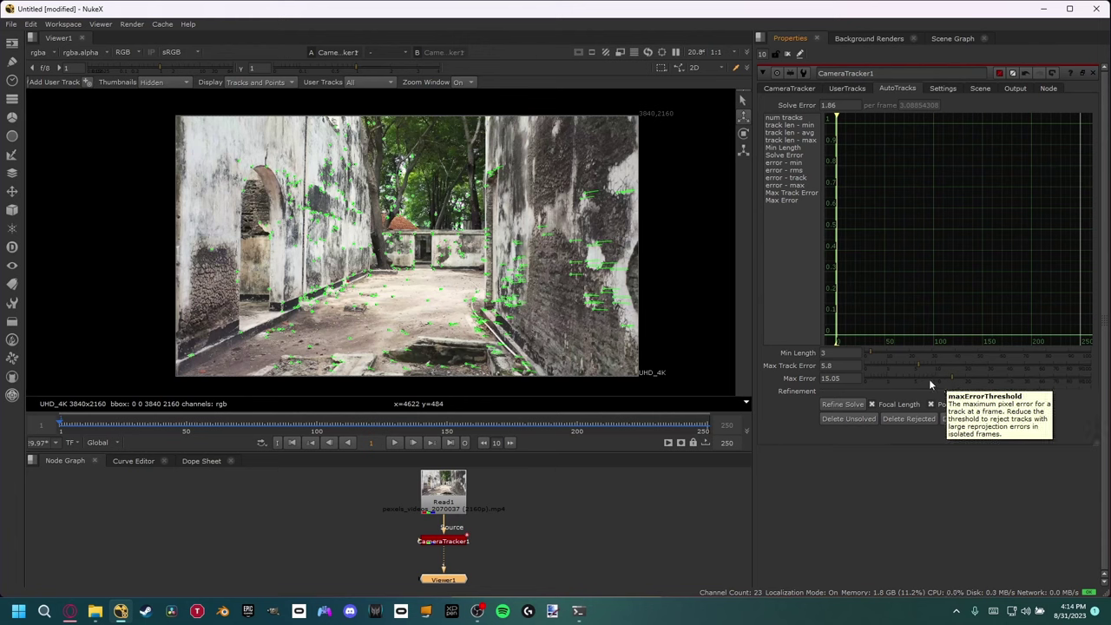
# - Lower the Max Error threshold to 6.2 and permanently delete the tracks it rejects
pyautogui.moveTo(929, 378); pyautogui.dragTo(924, 380)
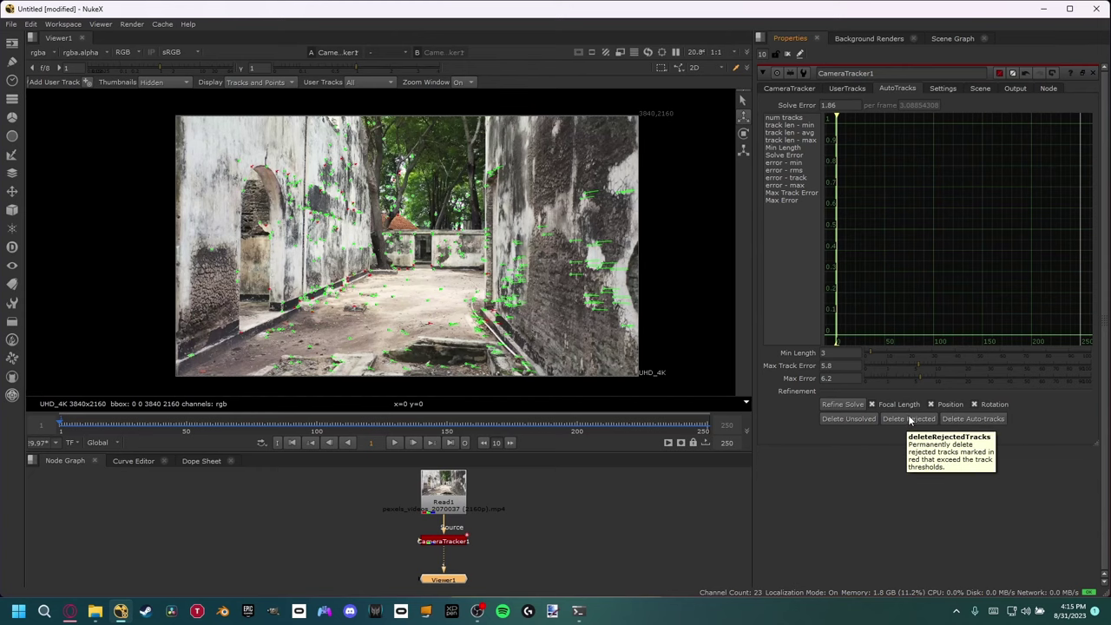
pyautogui.scroll(3, 427, 280)
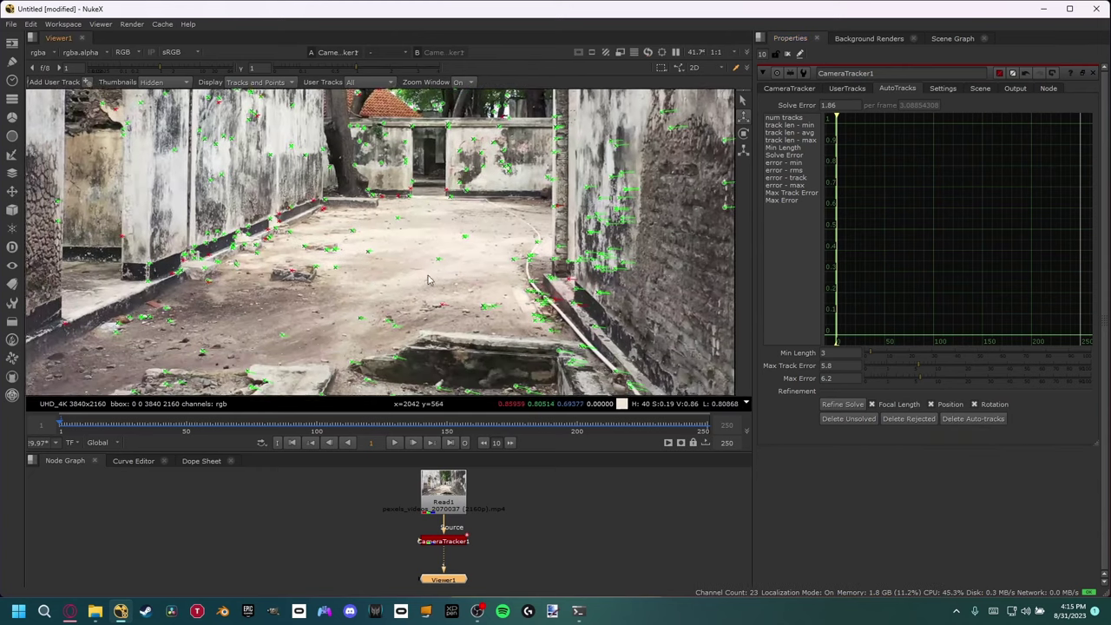
pyautogui.click(907, 418)
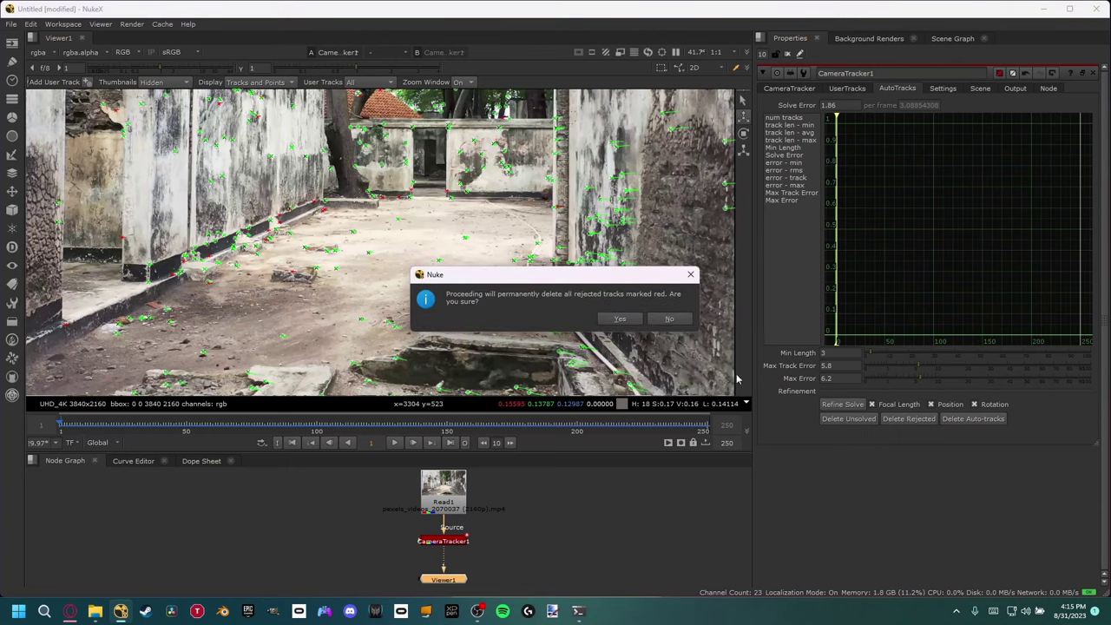
pyautogui.click(621, 320)
pyautogui.scroll(-2, 458, 224)
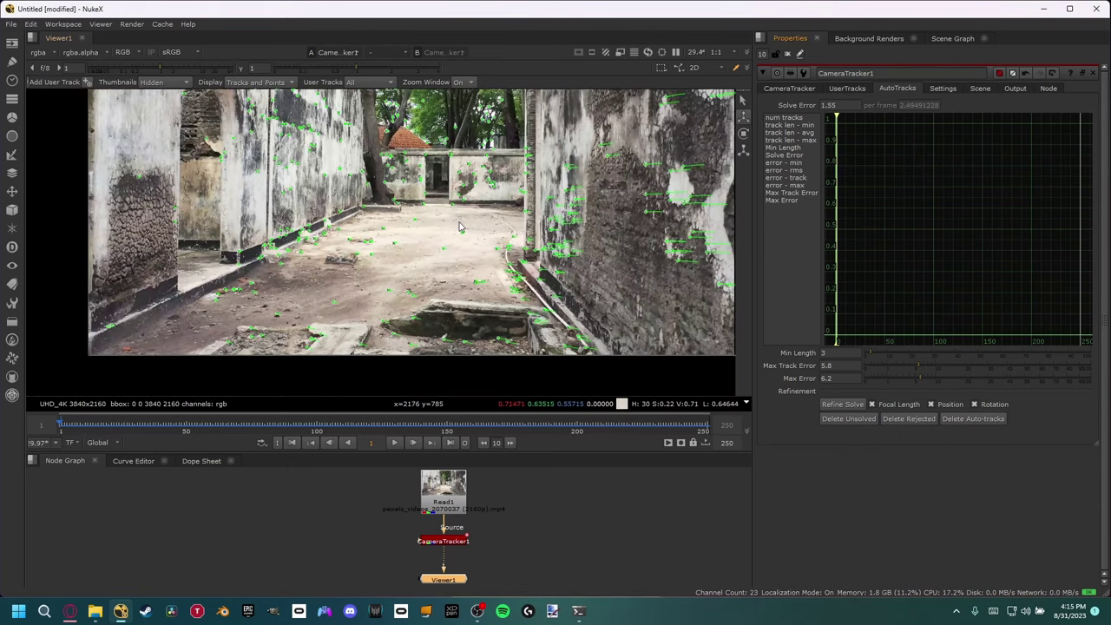
pyautogui.moveTo(459, 226); pyautogui.dragTo(474, 247, button='middle')
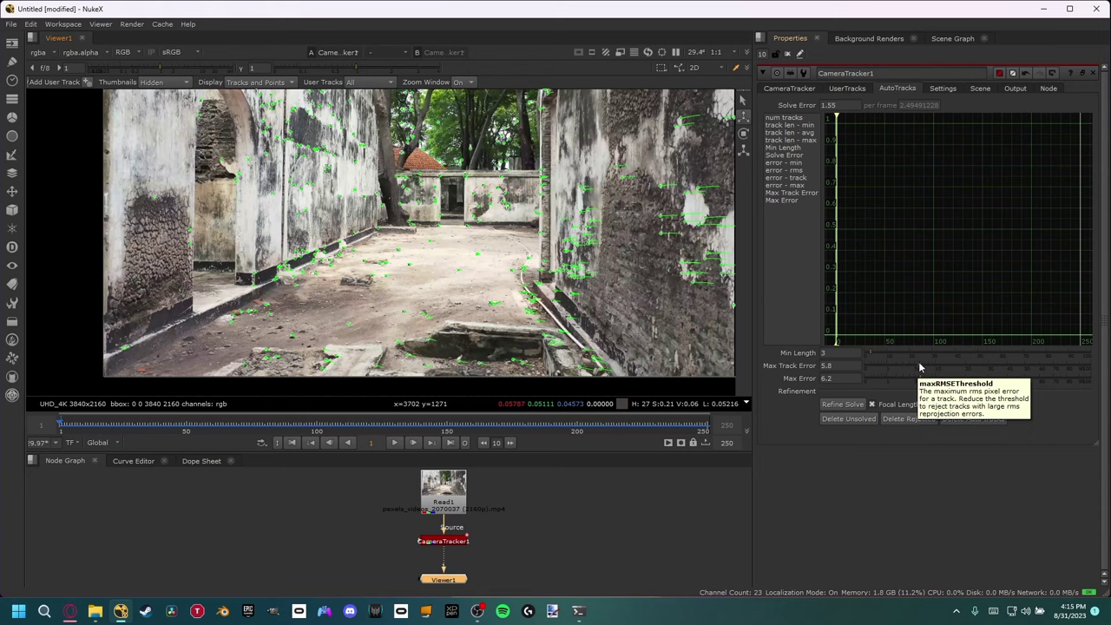
# - Lower the Max Track Error threshold to 1.8 and permanently delete the newly rejected tracks
pyautogui.moveTo(918, 368); pyautogui.dragTo(898, 370)
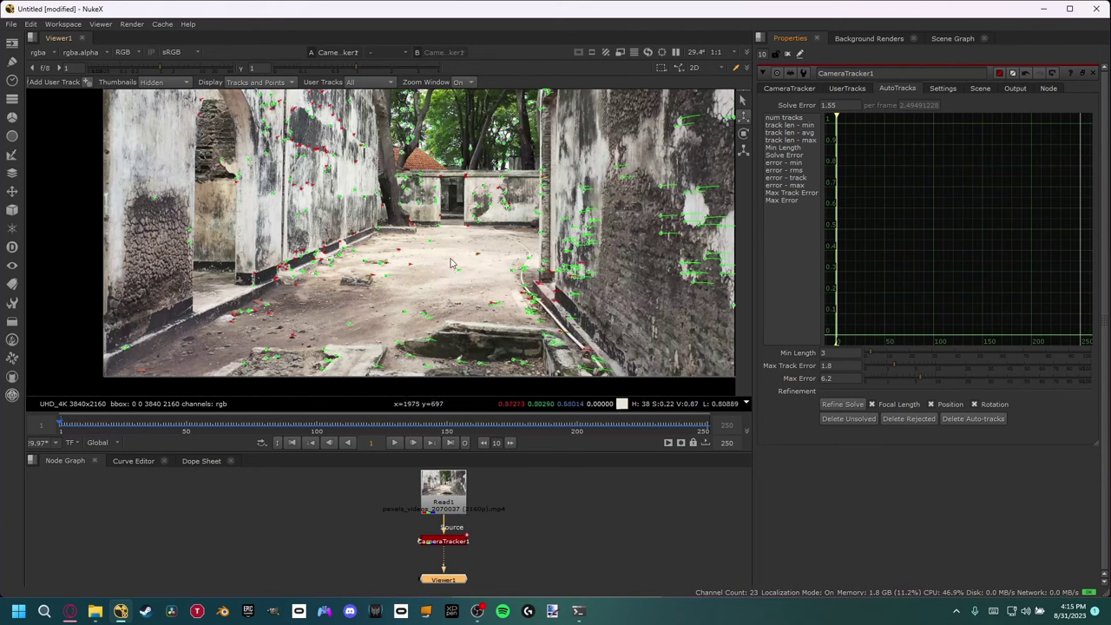
pyautogui.click(913, 419)
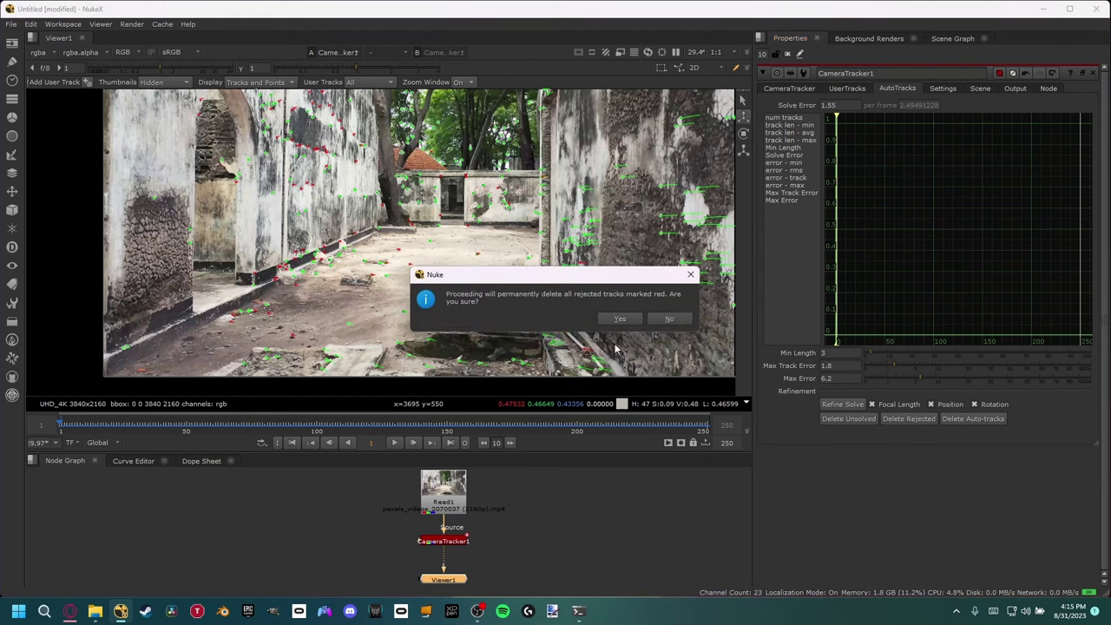
pyautogui.click(621, 319)
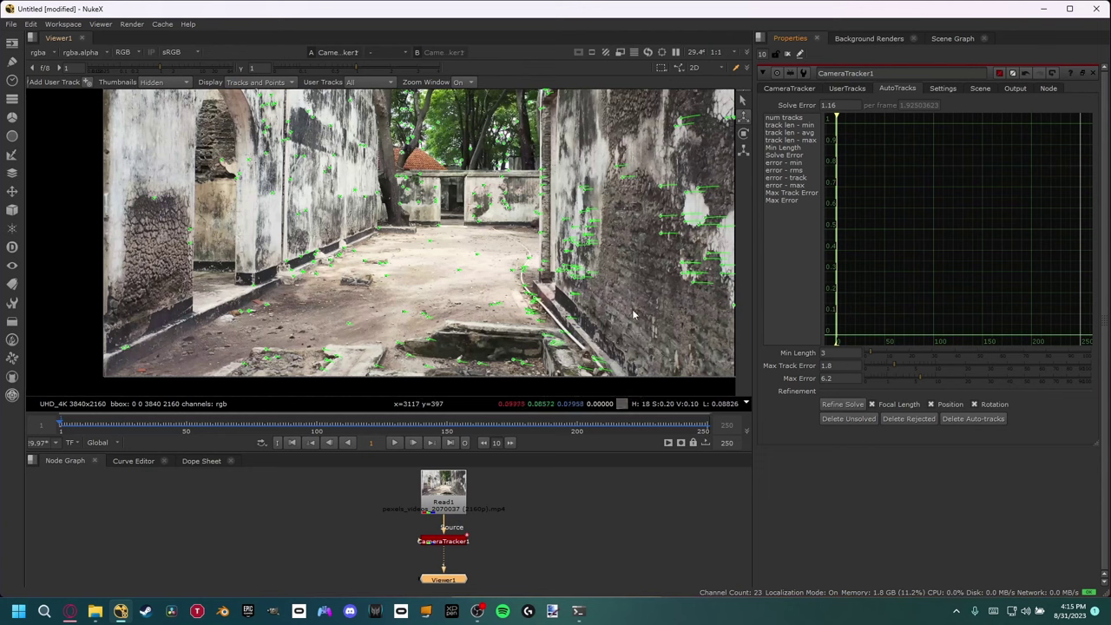
# - Check the remaining tracks at frames 68 and 130, and examine the error - max curve along the frame range for spikes
pyautogui.click(236, 425)
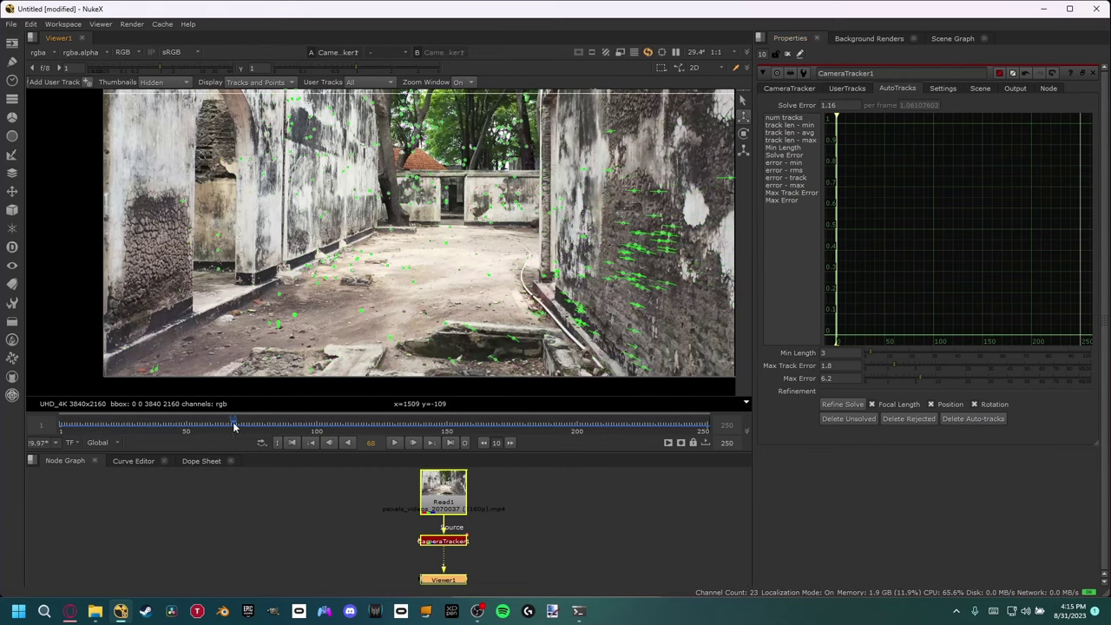
pyautogui.click(397, 423)
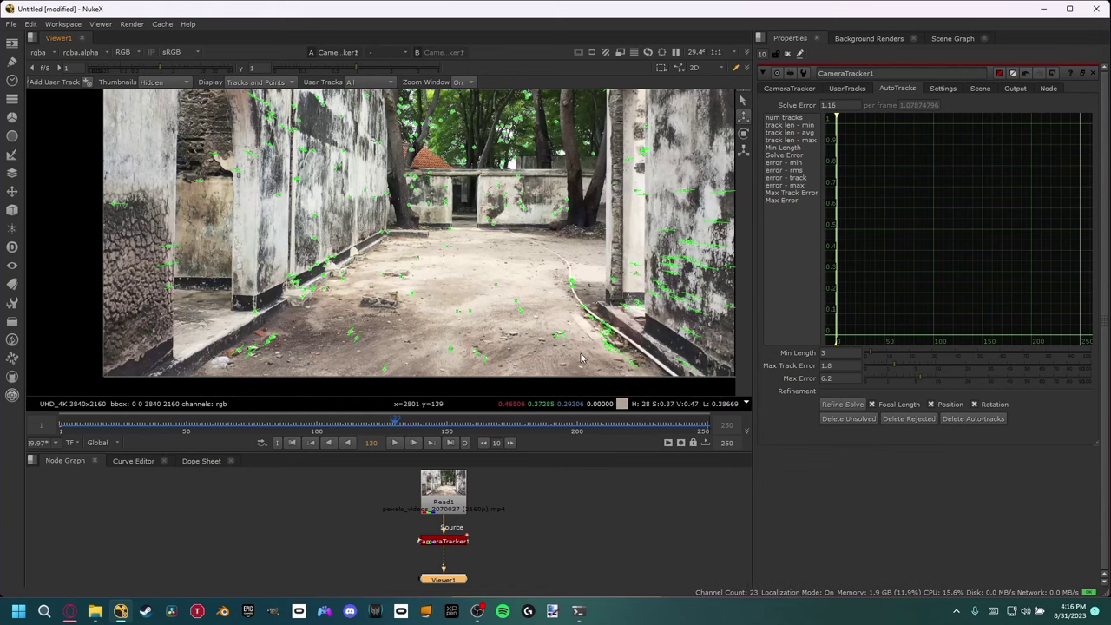
pyautogui.click(804, 185)
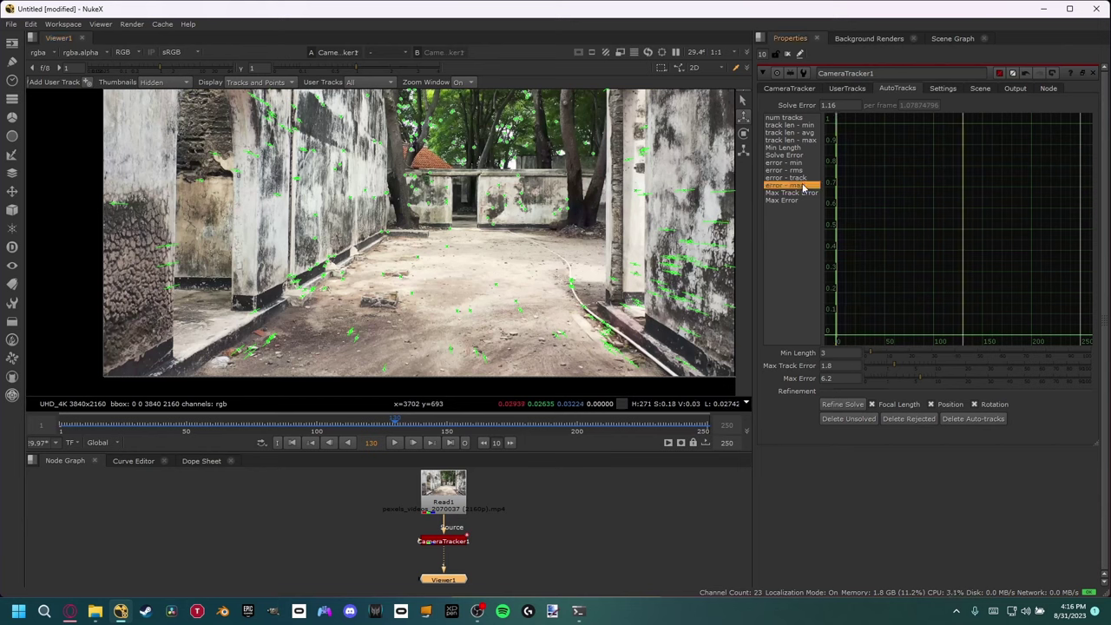
pyautogui.click(800, 192)
pyautogui.click(796, 201)
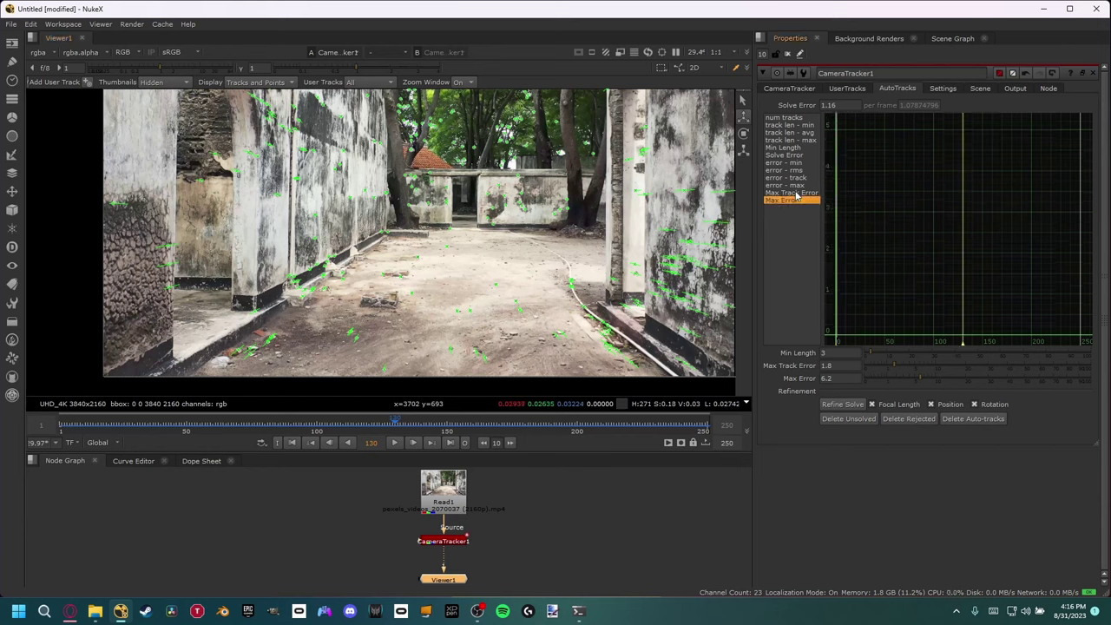
pyautogui.click(794, 192)
pyautogui.click(794, 185)
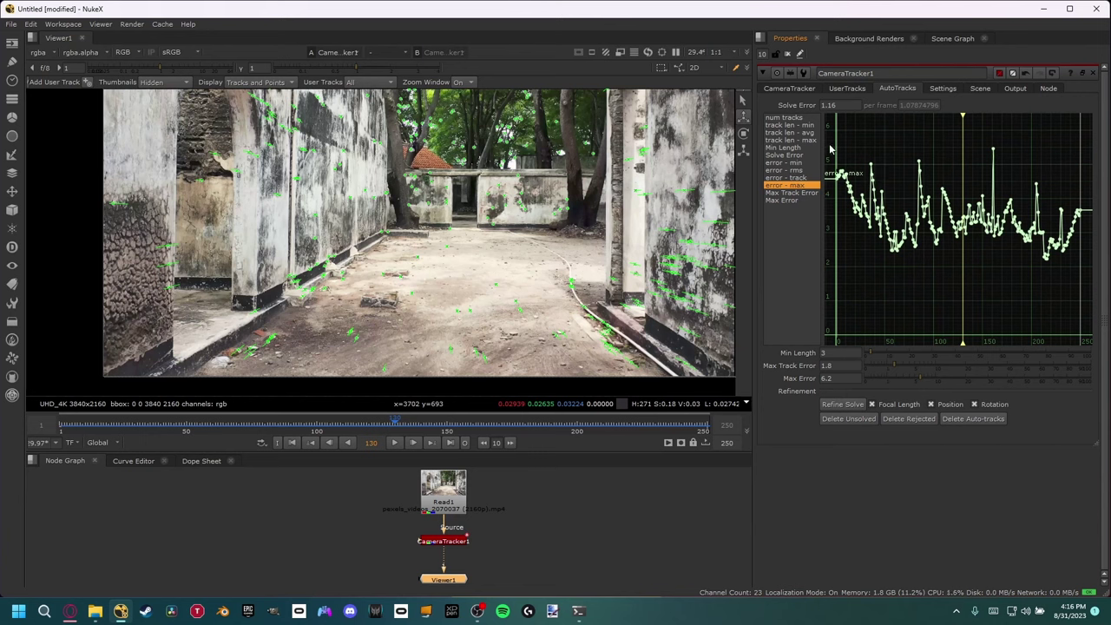
pyautogui.keyDown('alt'); pyautogui.moveTo(831, 150); pyautogui.dragTo(909, 237, button='middle'); pyautogui.keyUp('alt')
pyautogui.scroll(-4, 936, 260)
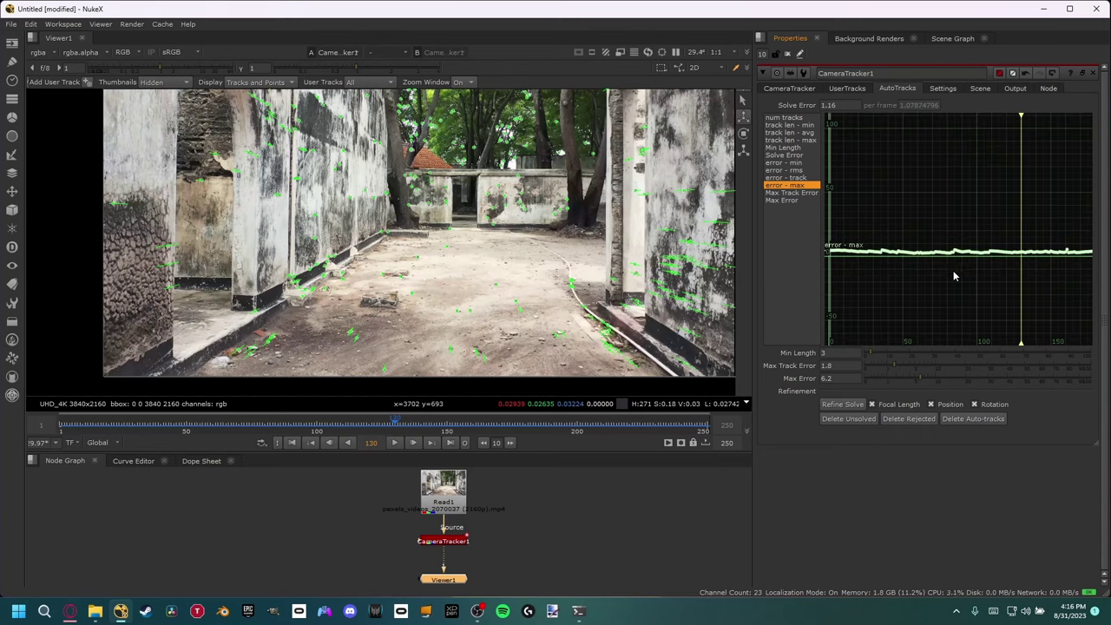
pyautogui.scroll(2, 869, 251)
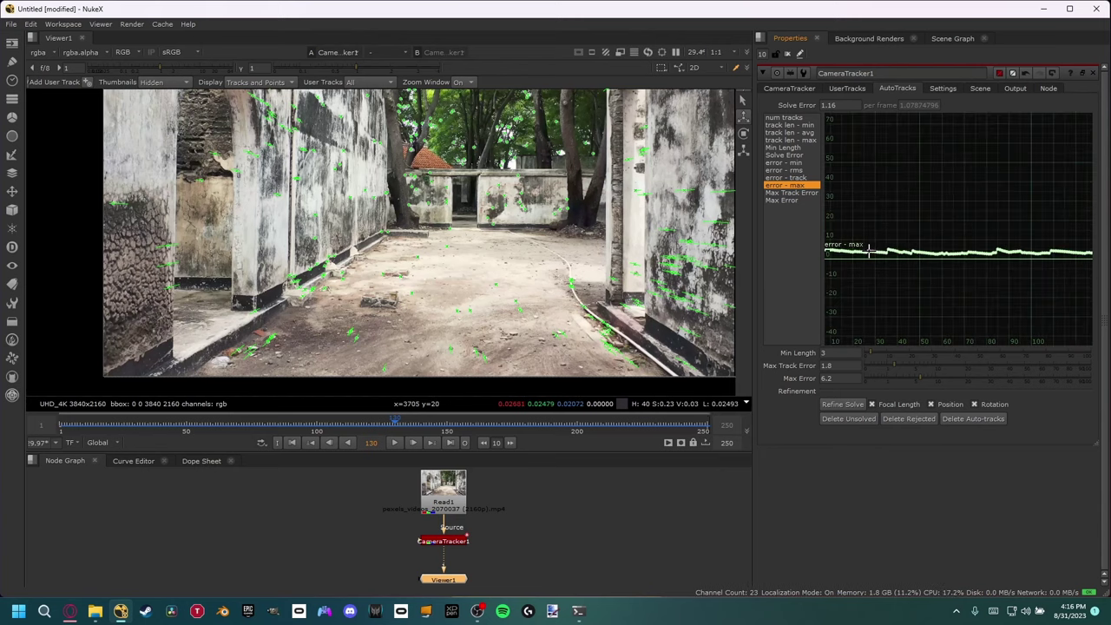
pyautogui.scroll(2, 869, 251)
pyautogui.moveTo(868, 251)
pyautogui.mouseDown(button='middle')
pyautogui.moveTo(1059, 224)
pyautogui.moveTo(889, 253)
pyautogui.mouseUp(button='middle')
pyautogui.scroll(4, 990, 224)
pyautogui.click(1098, 227)
pyautogui.moveTo(1029, 231); pyautogui.dragTo(896, 242, button='middle')
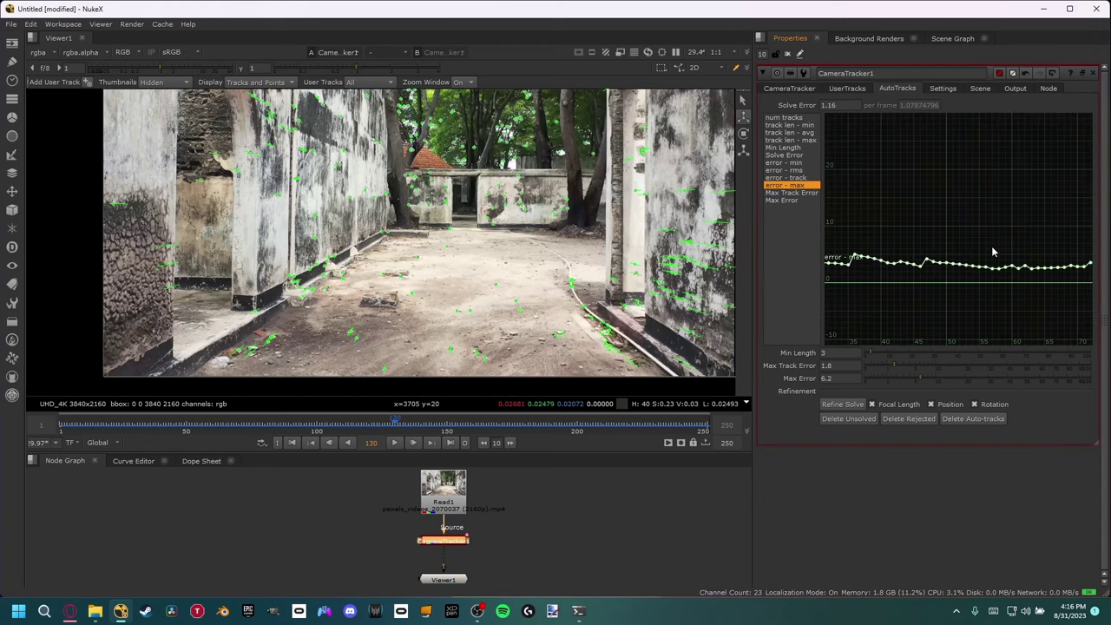
pyautogui.moveTo(993, 251); pyautogui.dragTo(871, 243, button='middle')
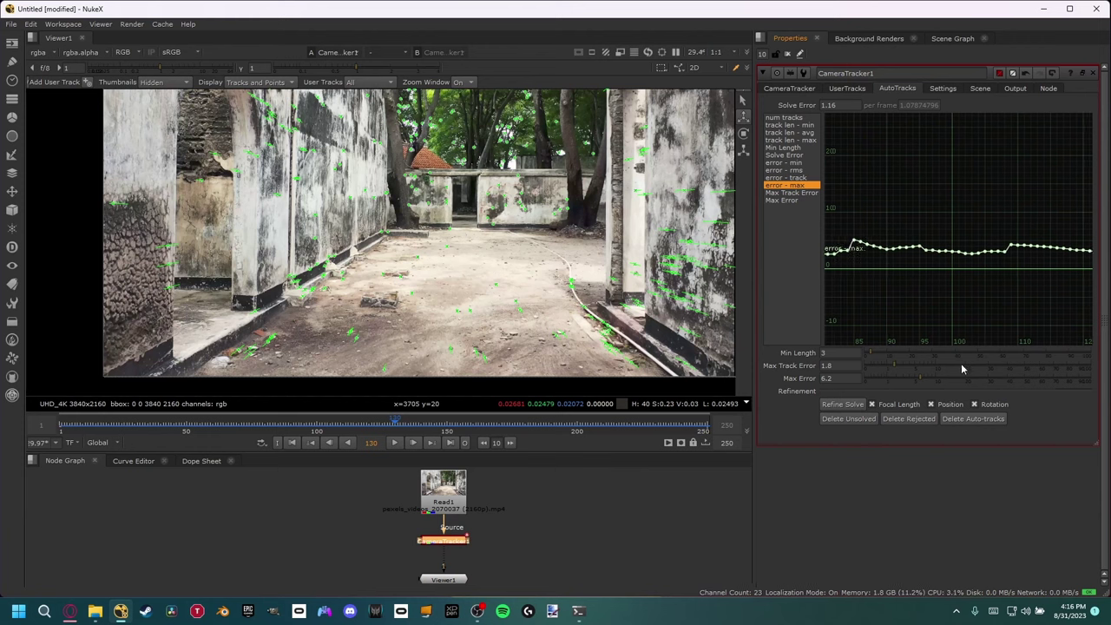
# - Lower the Max Track Error threshold to 1.7 and permanently delete the tracks it rejects
pyautogui.click(891, 368)
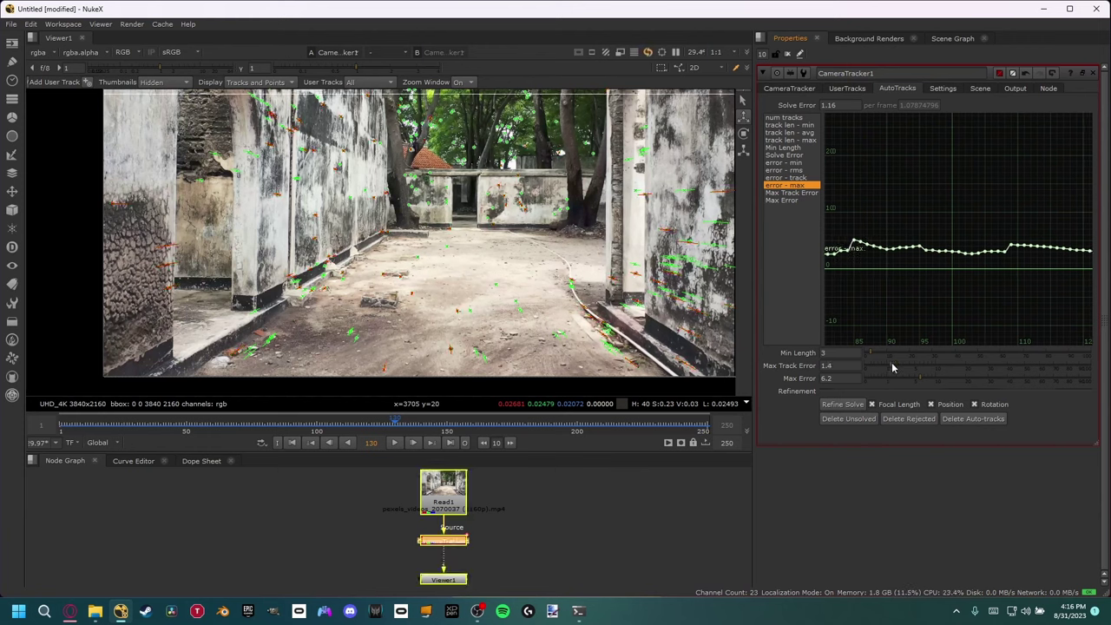
pyautogui.click(894, 367)
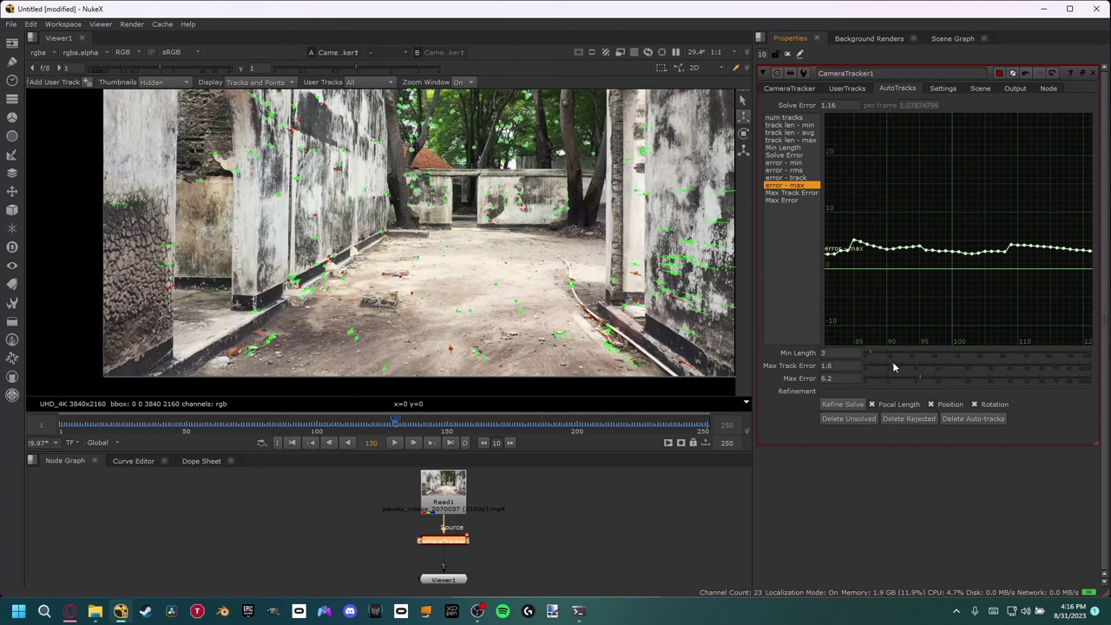
pyautogui.click(908, 418)
pyautogui.click(633, 323)
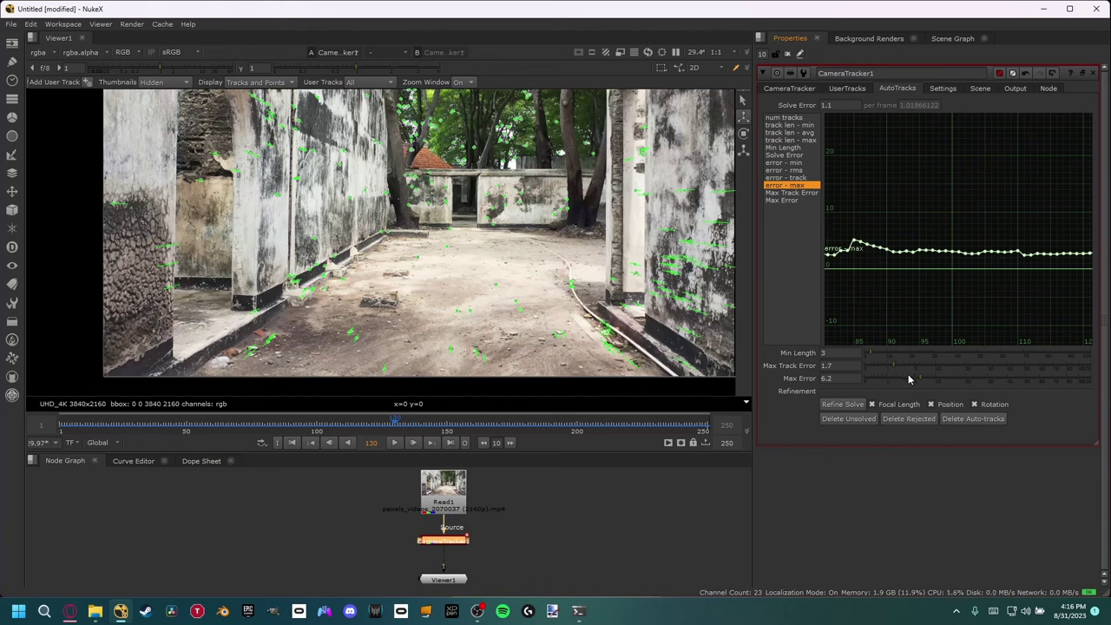
# - Lower the Max Error threshold to 3.1 and permanently delete the newly rejected tracks
pyautogui.moveTo(909, 378); pyautogui.dragTo(904, 377)
pyautogui.click(909, 420)
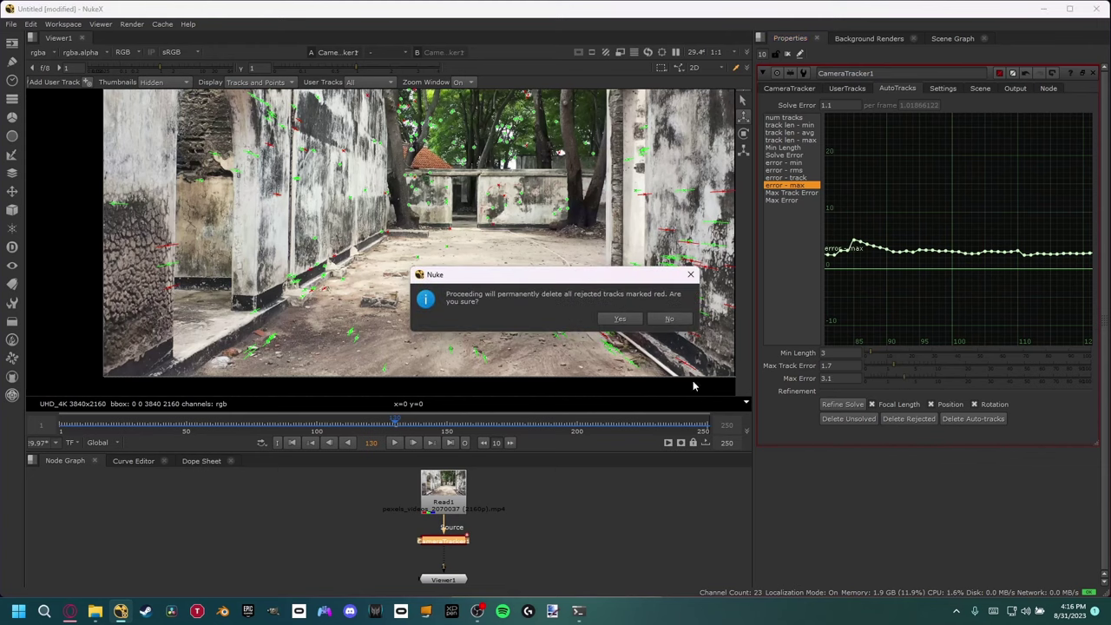
pyautogui.click(621, 321)
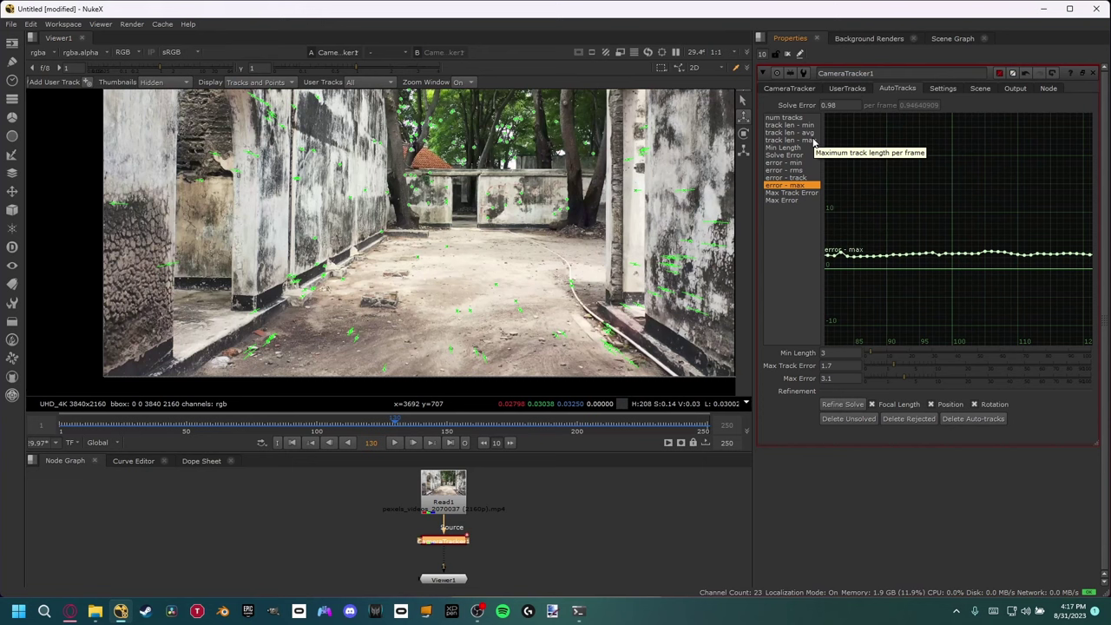
# - Refine the camera solve again and permanently delete the remaining rejected tracks
pyautogui.click(849, 407)
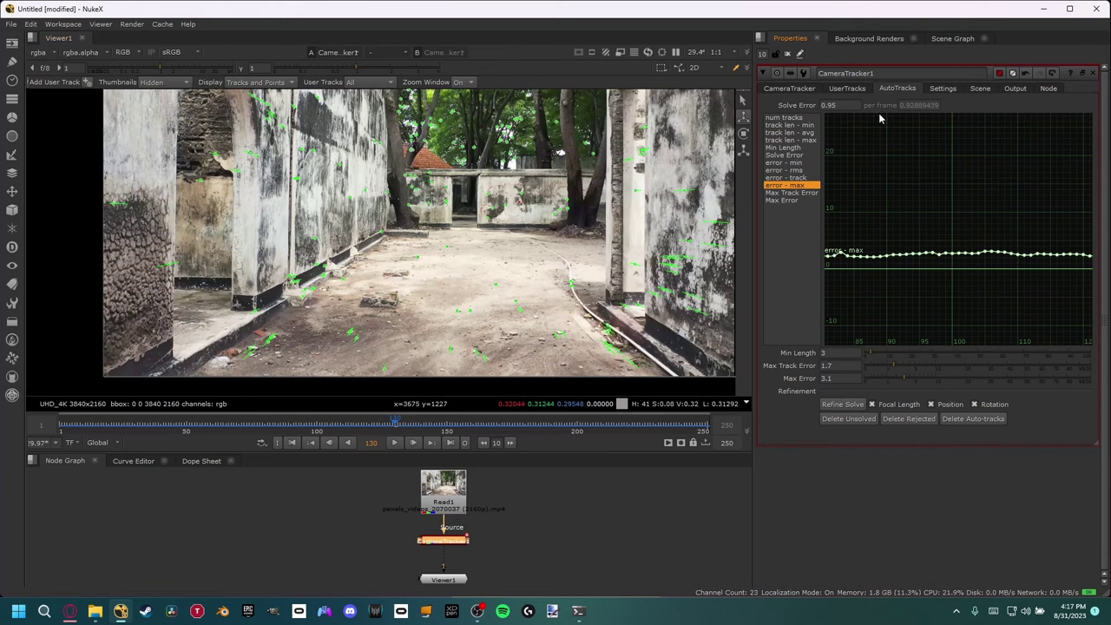
pyautogui.moveTo(608, 243)
pyautogui.mouseDown(button='middle')
pyautogui.moveTo(602, 234)
pyautogui.moveTo(610, 242)
pyautogui.mouseUp(button='middle')
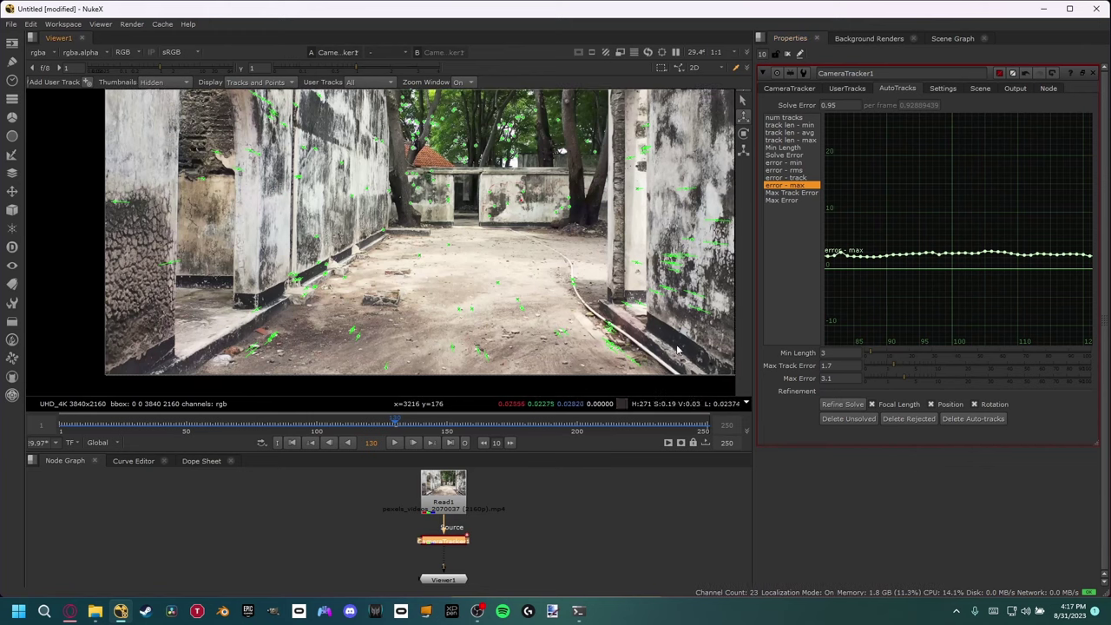
pyautogui.click(904, 421)
pyautogui.click(618, 320)
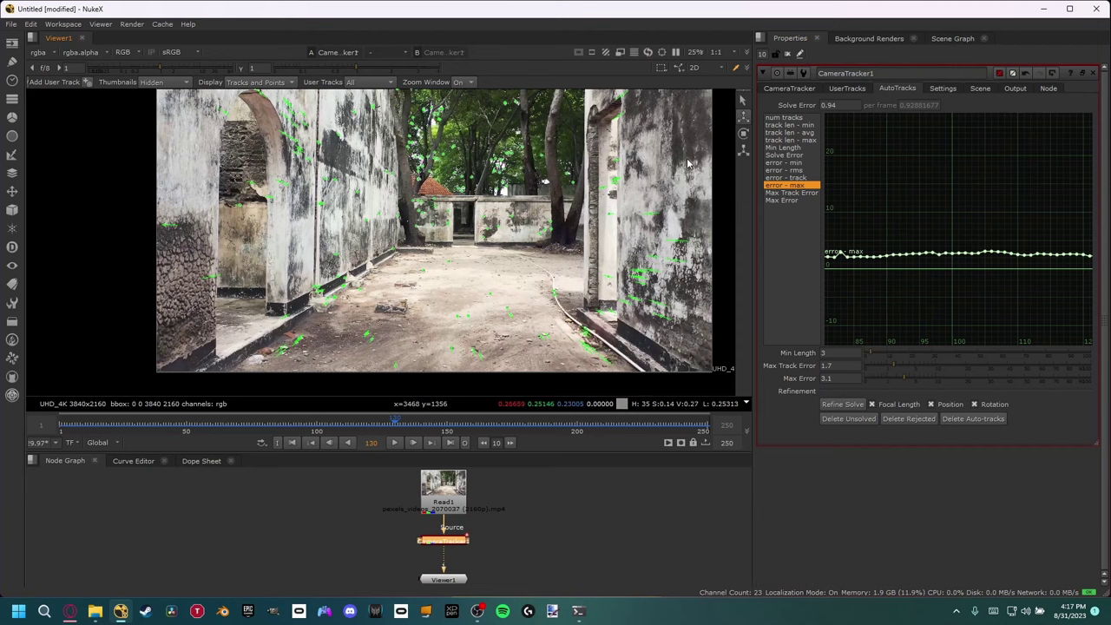
# - Export the solve as a Scene with Link output and New 3D [BETA] turned off
pyautogui.click(791, 89)
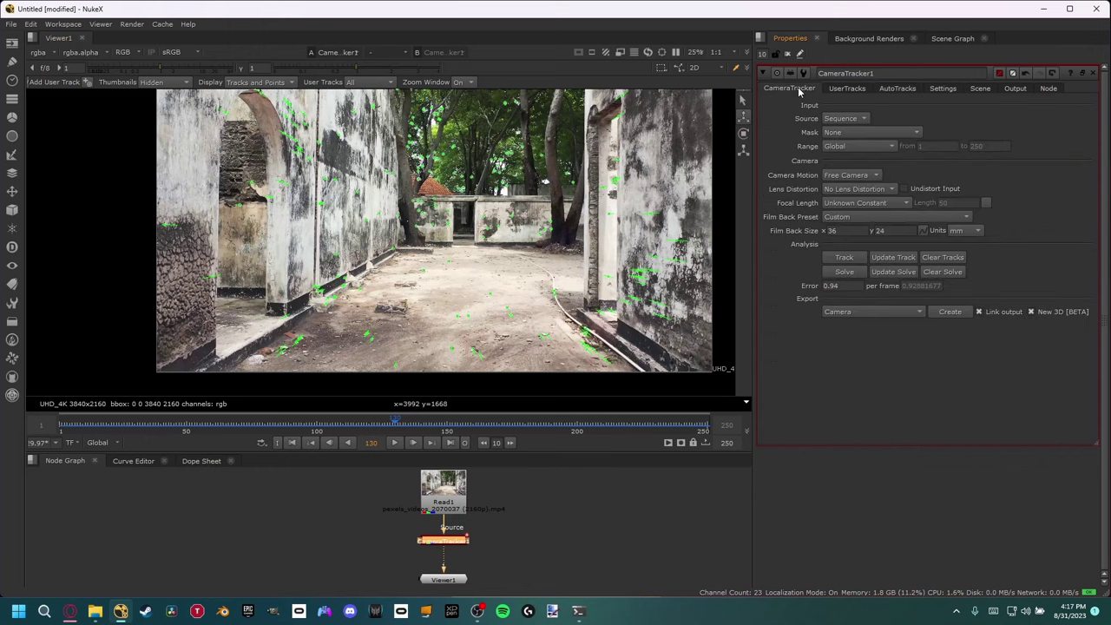
pyautogui.click(993, 314)
pyautogui.click(1042, 313)
pyautogui.moveTo(559, 453); pyautogui.dragTo(565, 365)
pyautogui.moveTo(531, 424); pyautogui.dragTo(517, 438, button='middle')
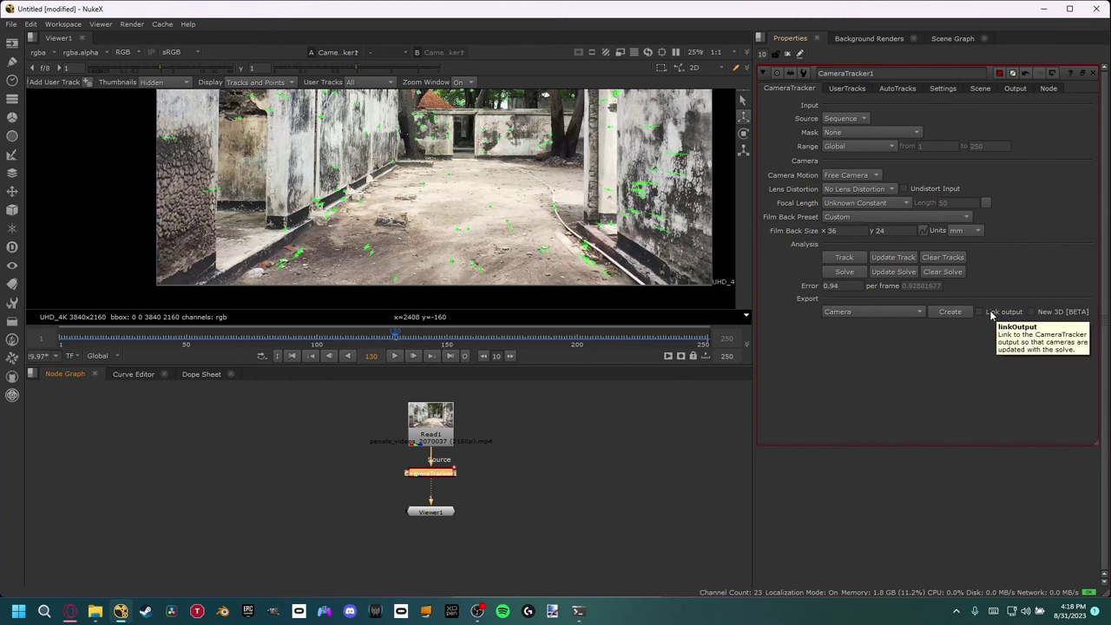
pyautogui.click(882, 312)
pyautogui.click(856, 349)
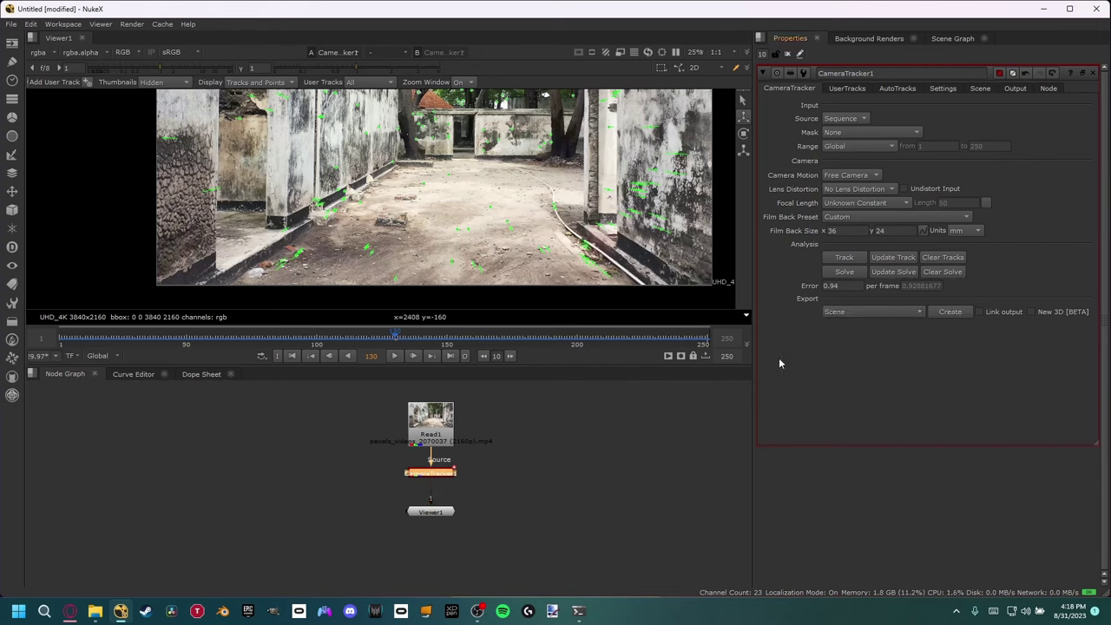
pyautogui.click(955, 312)
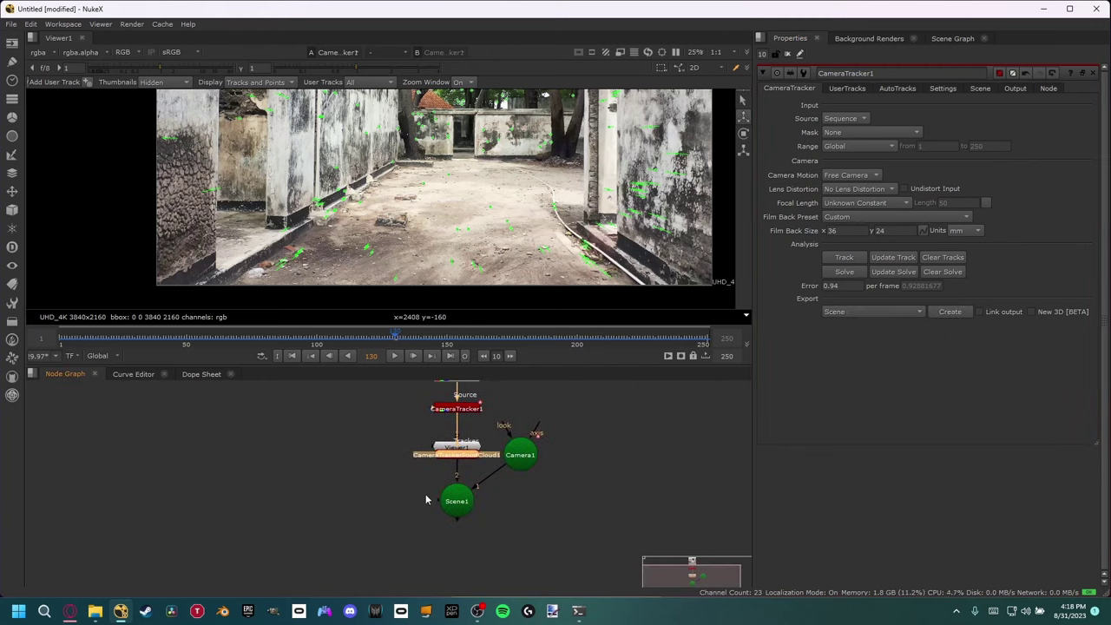
# - Move the exported Camera1 and Scene1 nodes away from the tracker and delete the CameraTrackerPointCloud1 node
pyautogui.moveTo(421, 557); pyautogui.dragTo(585, 441)
pyautogui.moveTo(528, 462); pyautogui.dragTo(228, 488)
pyautogui.moveTo(456, 501); pyautogui.dragTo(293, 483)
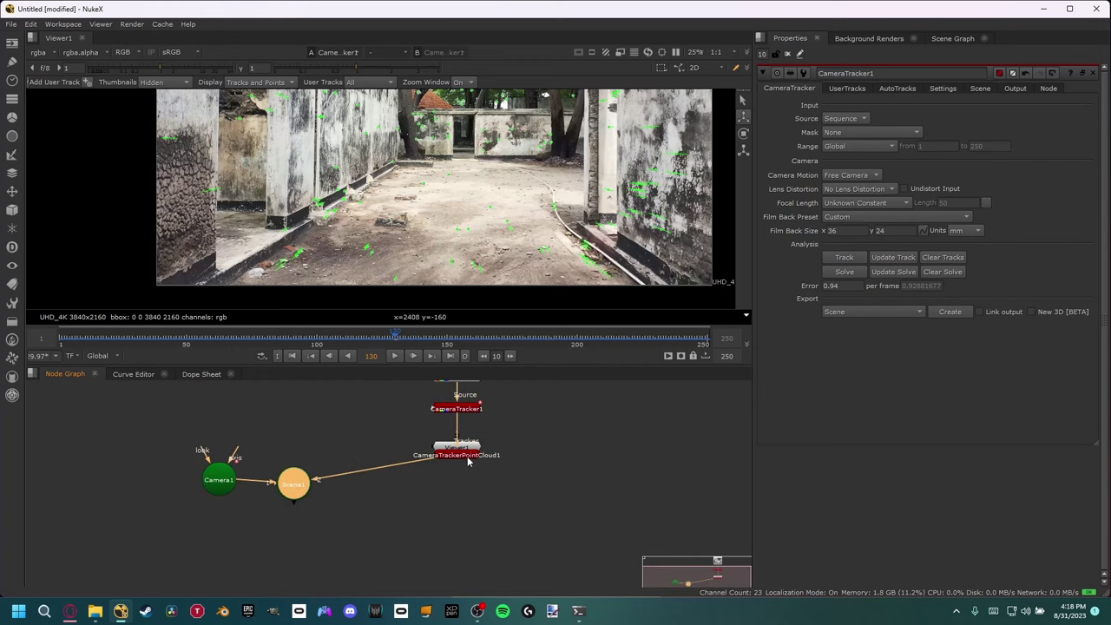
pyautogui.moveTo(467, 455); pyautogui.dragTo(591, 453)
pyautogui.press('Delete')
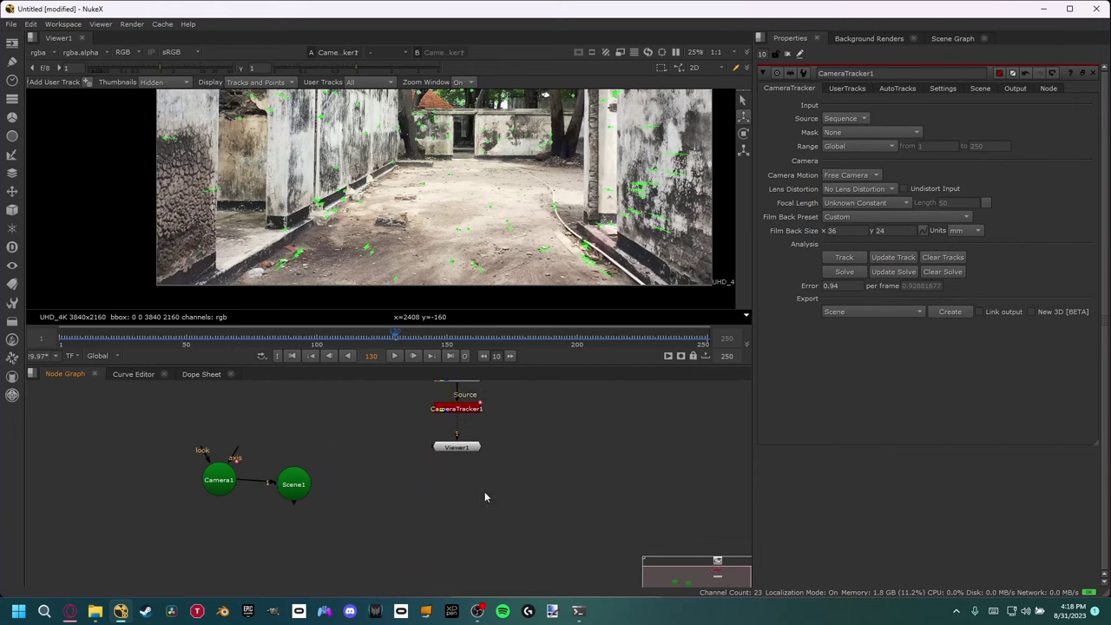
# - Show Scene1 in the viewer and place the Viewer1 node directly below it
pyautogui.moveTo(296, 491); pyautogui.dragTo(392, 468, button='middle')
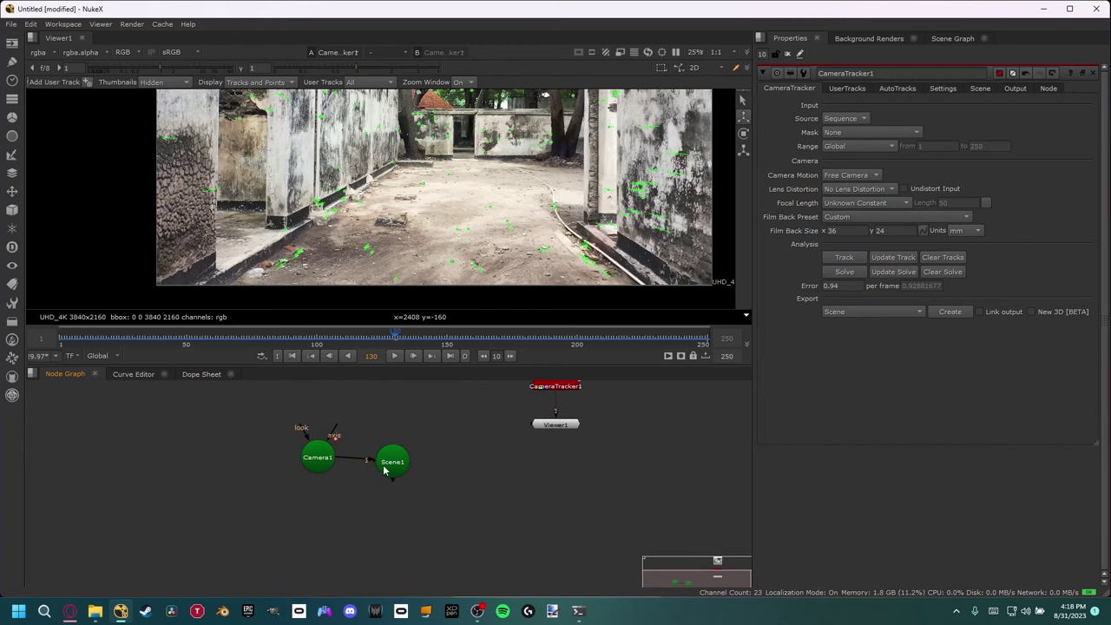
pyautogui.click(389, 462)
pyautogui.press('1')
pyautogui.click(572, 423)
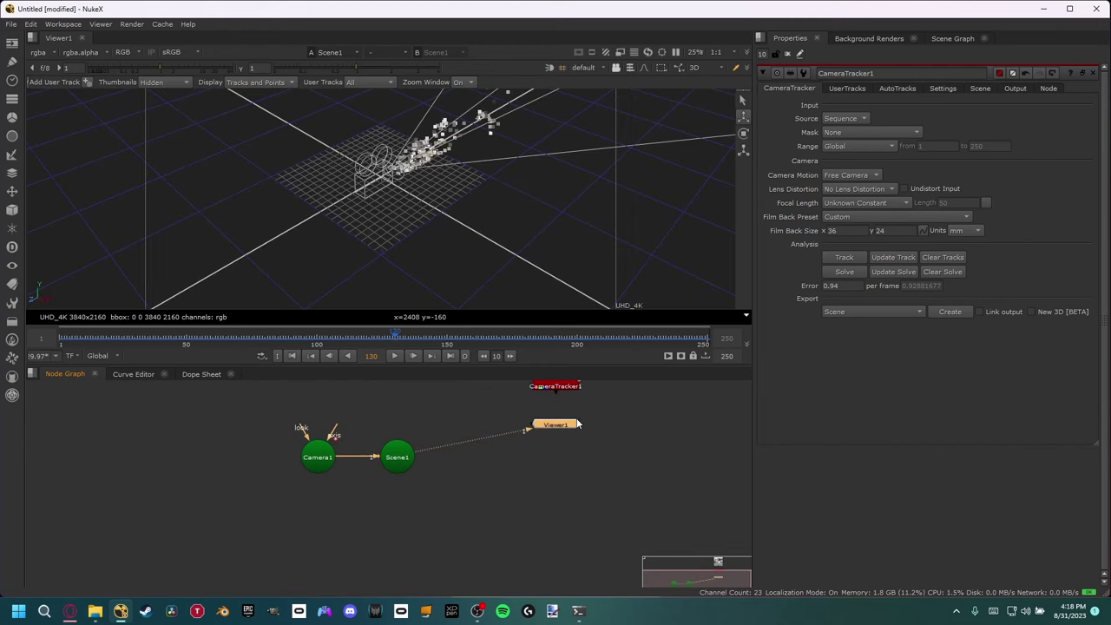
pyautogui.moveTo(573, 424); pyautogui.dragTo(420, 544)
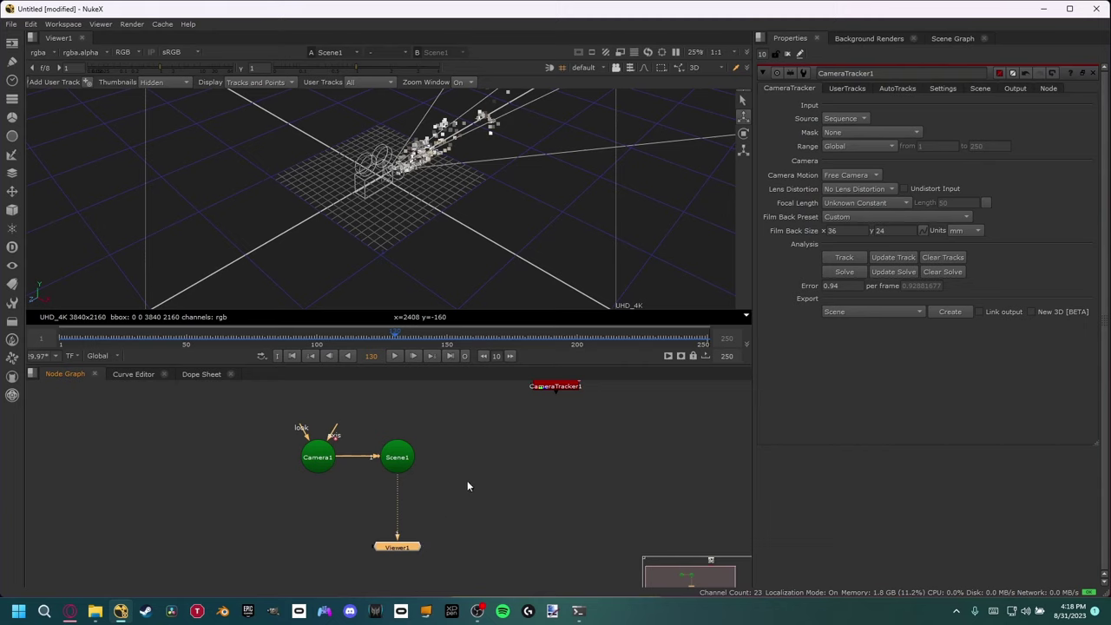
# - Add a 3D Classic ScanlineRender before the viewer, fed by Scene1, Camera1 and the Read1 footage as background
pyautogui.click(434, 483)
pyautogui.press('Tab')
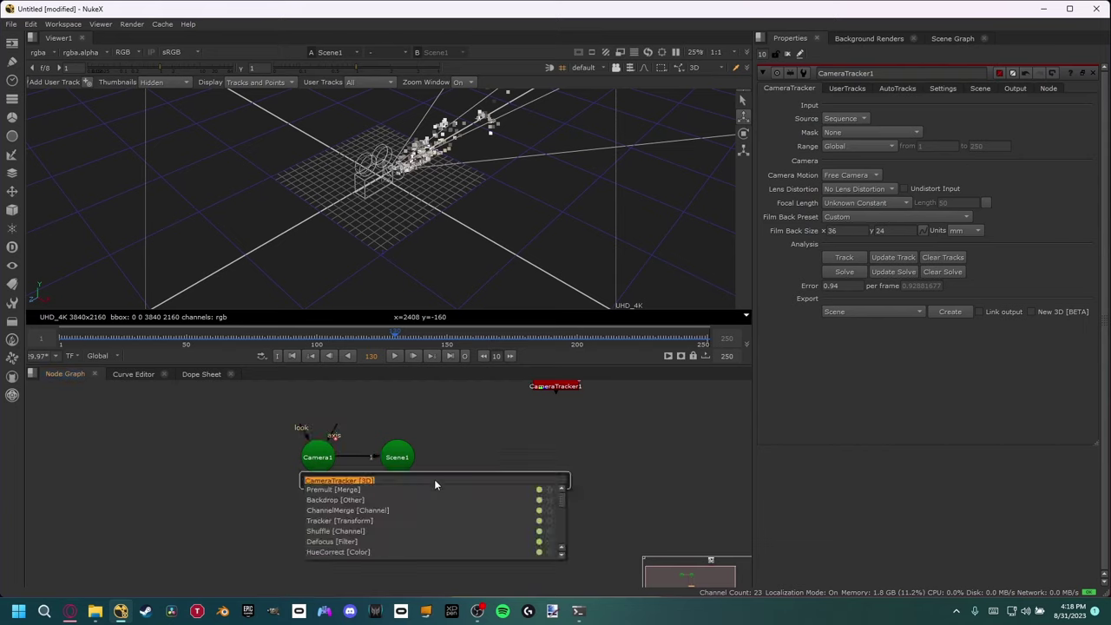
pyautogui.write('scanl')
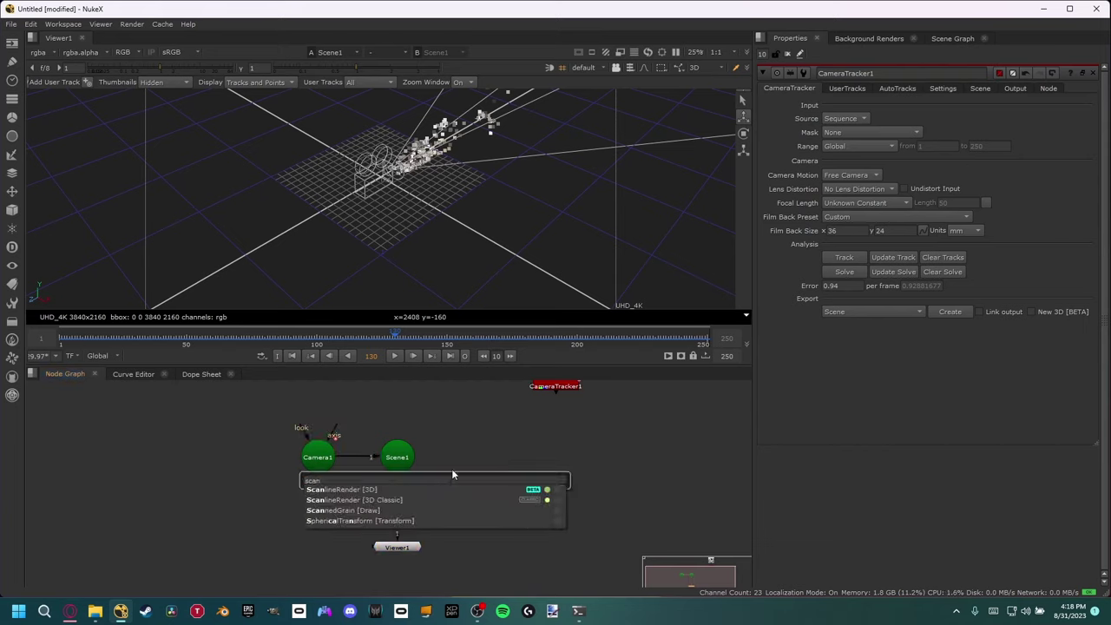
pyautogui.click(363, 500)
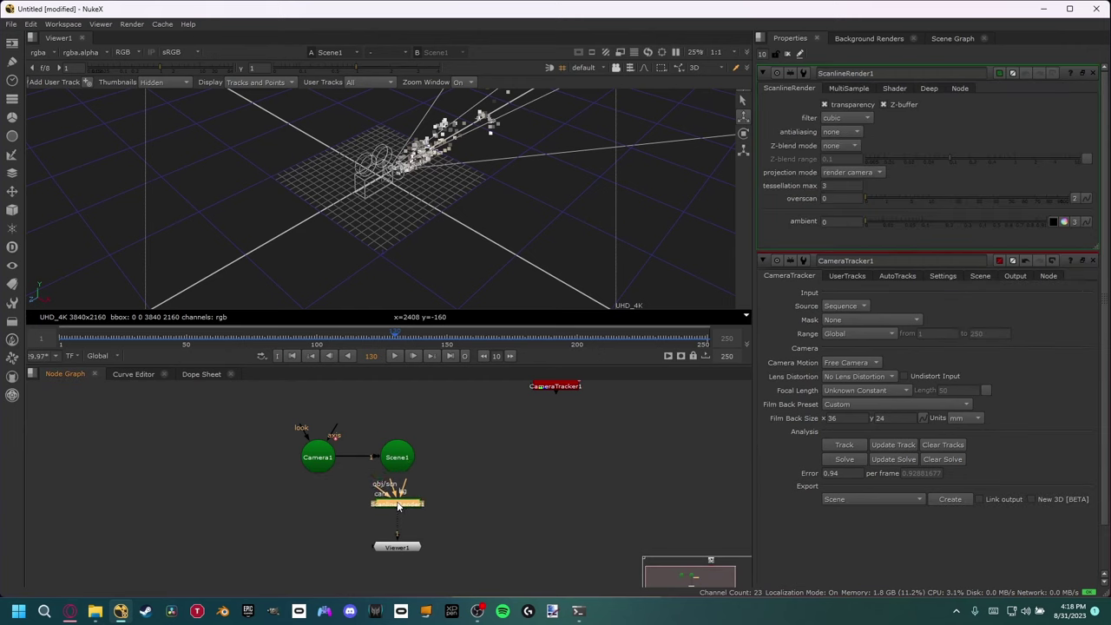
pyautogui.moveTo(398, 506); pyautogui.dragTo(547, 392)
pyautogui.moveTo(474, 491); pyautogui.dragTo(485, 401, button='middle')
pyautogui.click(409, 513)
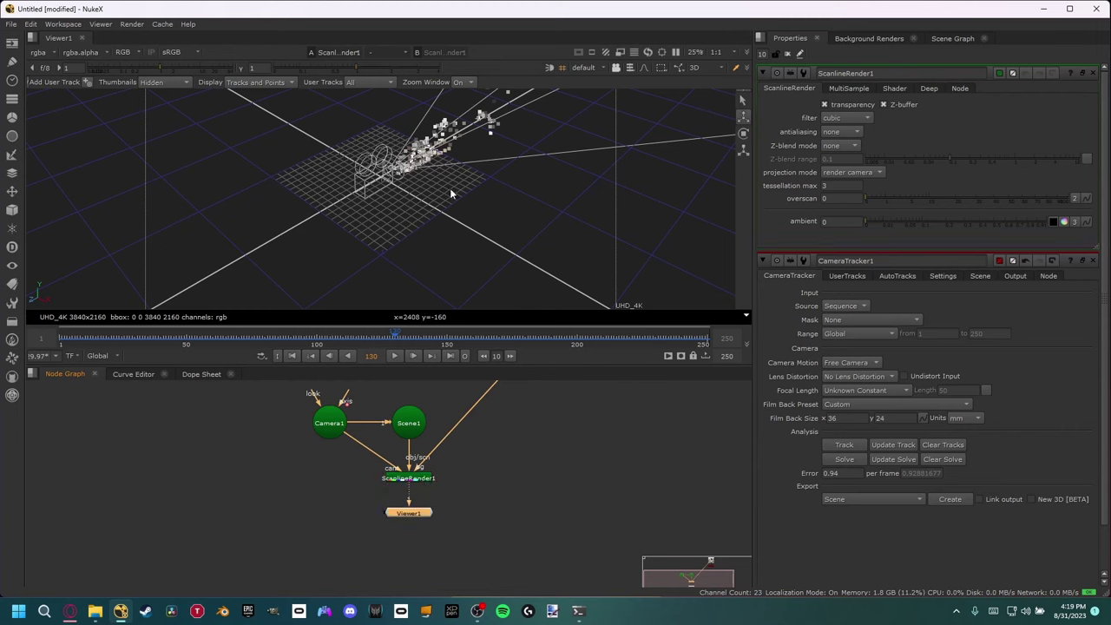
# - Check the 2D render at several frames including 55 and 179, and examine the point cloud from the side in 3D
pyautogui.press('Tab')
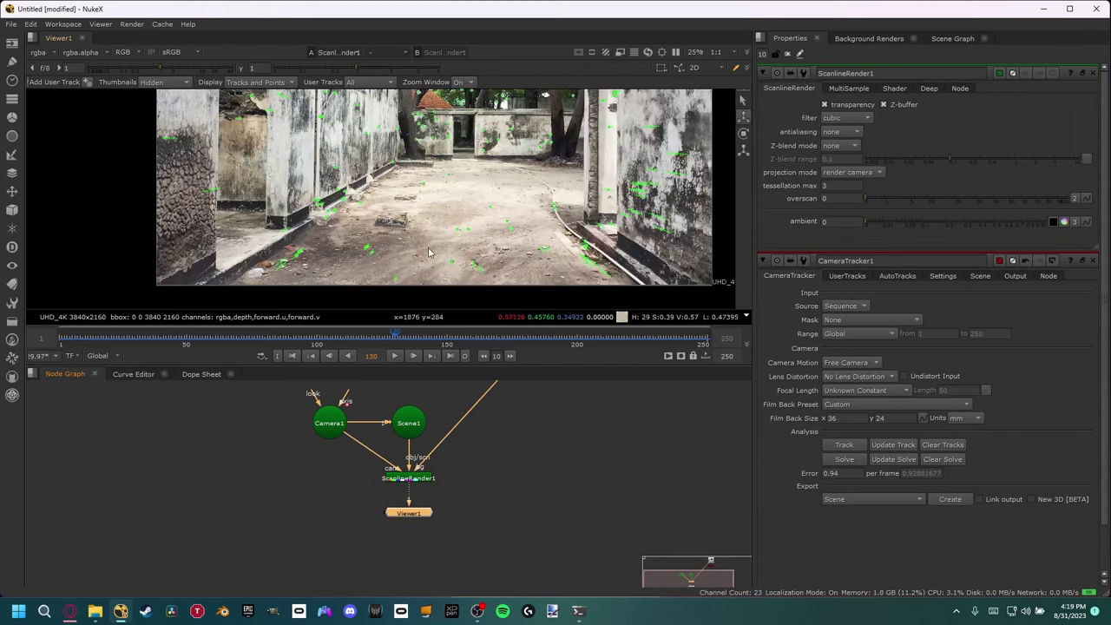
pyautogui.scroll(-2, 474, 237)
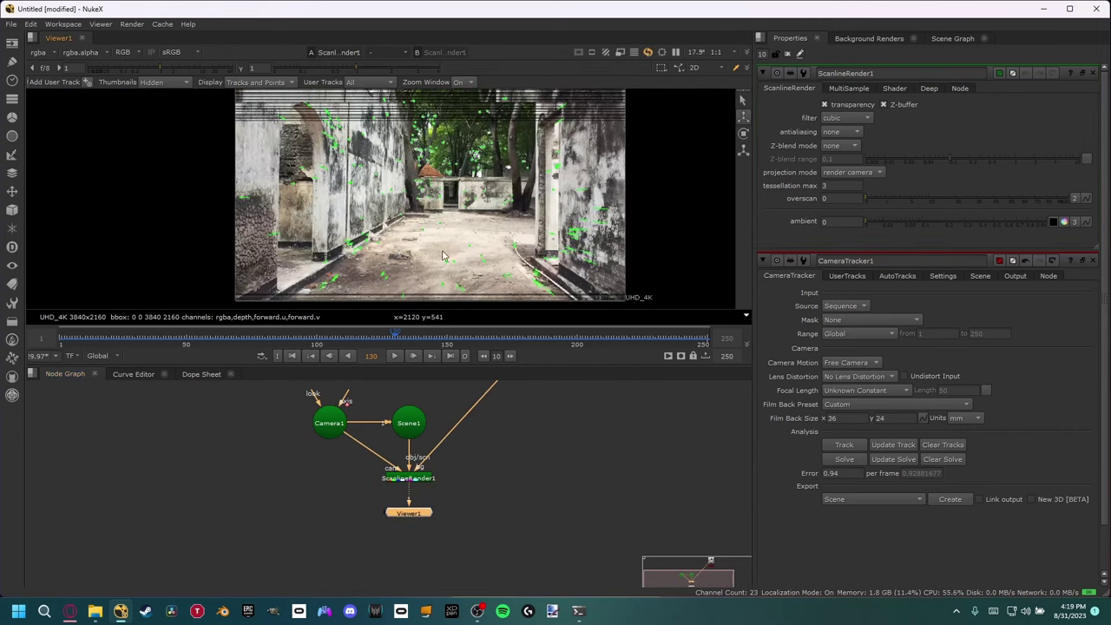
pyautogui.click(308, 337)
pyautogui.click(198, 338)
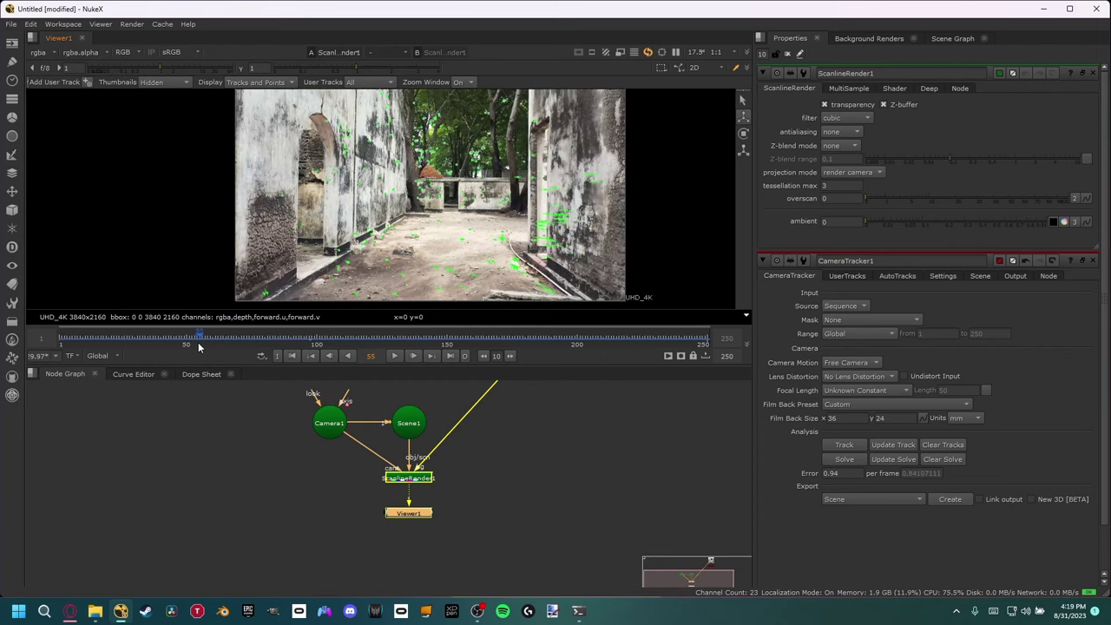
pyautogui.click(151, 330)
pyautogui.click(523, 337)
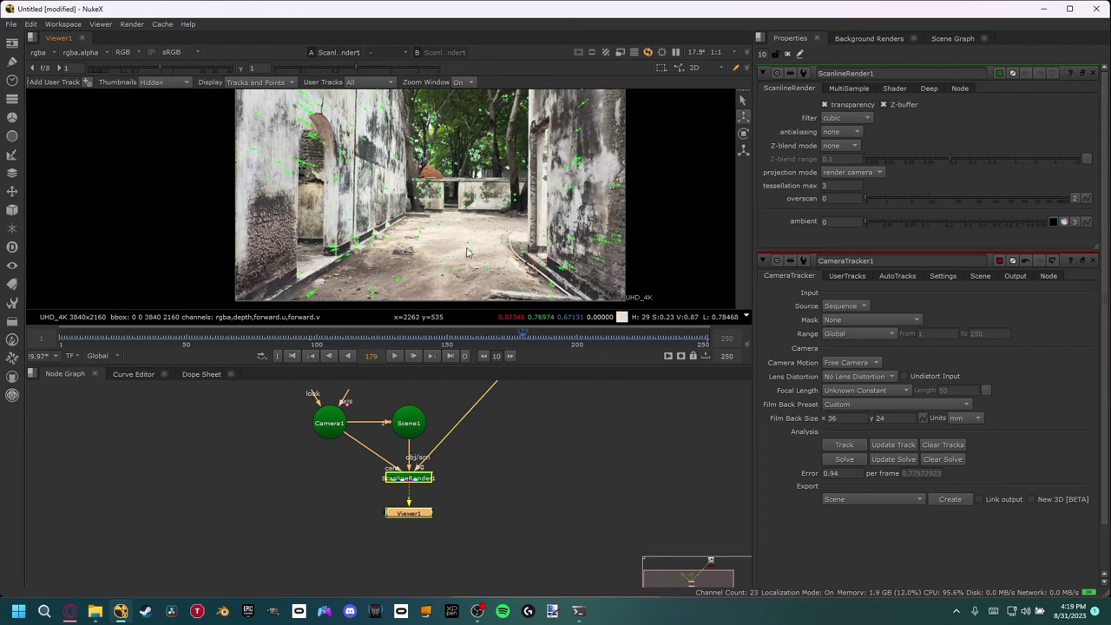
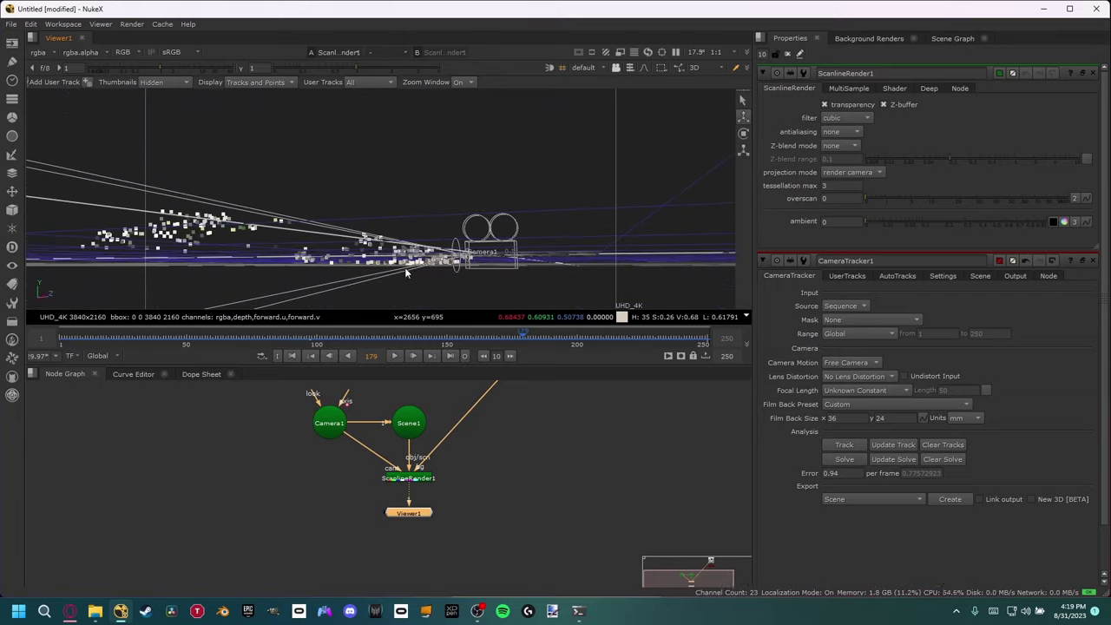
pyautogui.scroll(8, 405, 267)
pyautogui.keyDown('ctrl'); pyautogui.moveTo(445, 248); pyautogui.dragTo(505, 158); pyautogui.keyUp('ctrl')
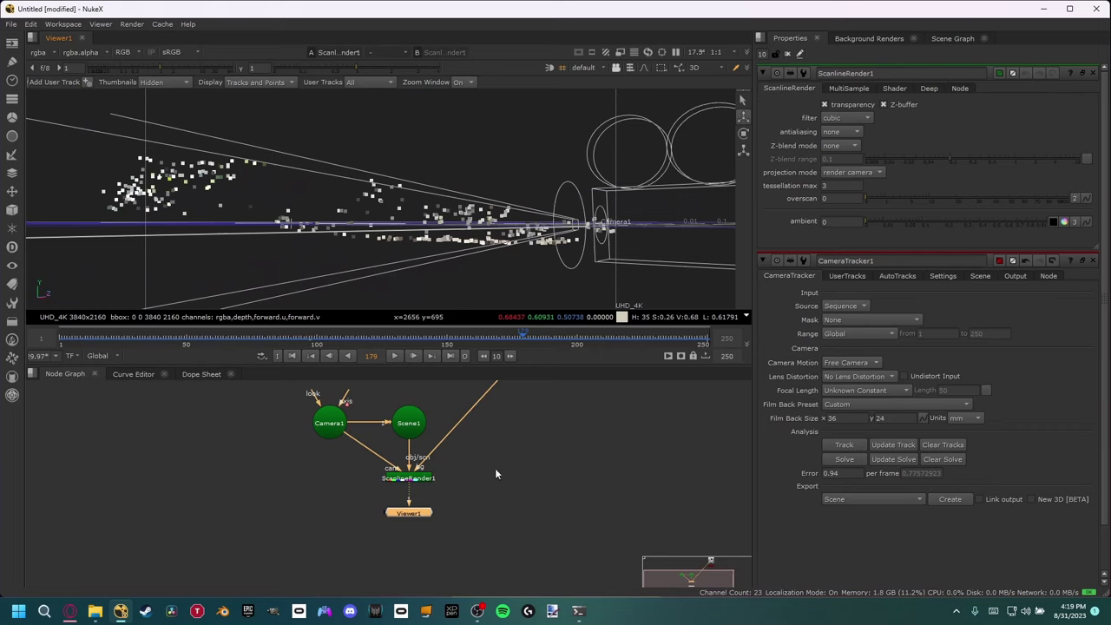
# - Reopen the CameraTracker1 settings, show its output in the viewer and place Viewer1 beneath it
pyautogui.moveTo(500, 406); pyautogui.dragTo(431, 502, button='middle')
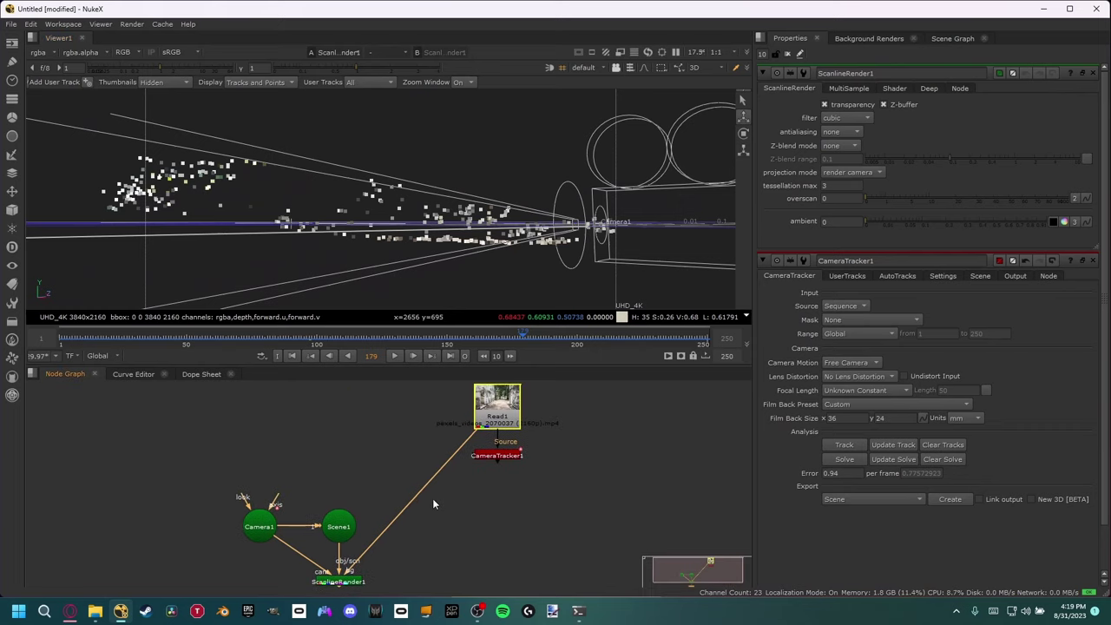
pyautogui.doubleClick(506, 457)
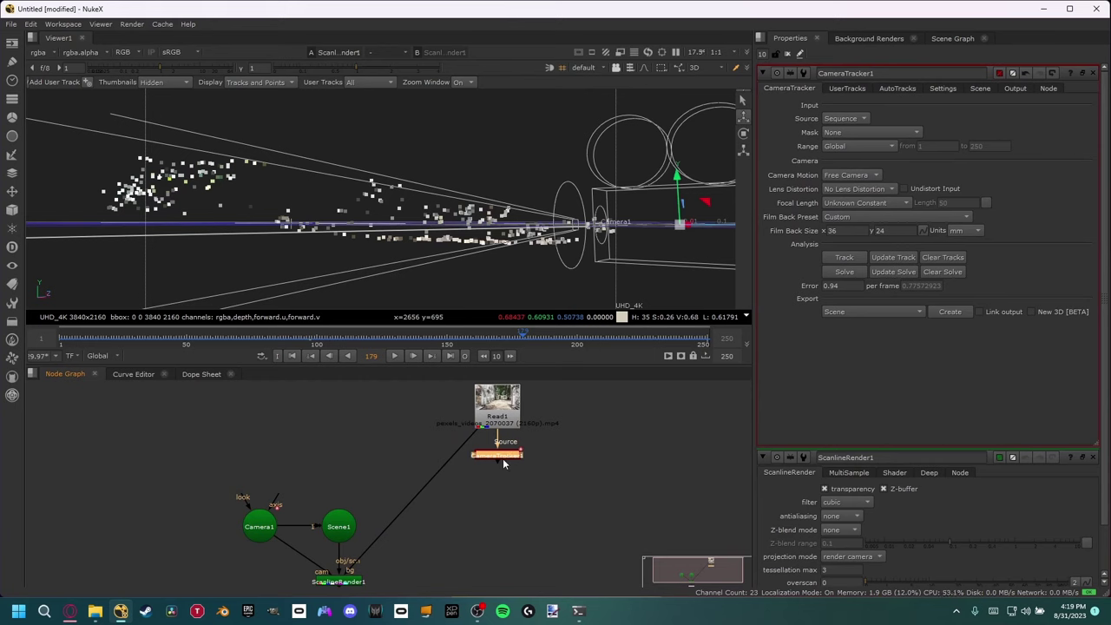
pyautogui.press('1')
pyautogui.moveTo(472, 484); pyautogui.dragTo(465, 437, button='middle')
pyautogui.moveTo(342, 573); pyautogui.dragTo(501, 469)
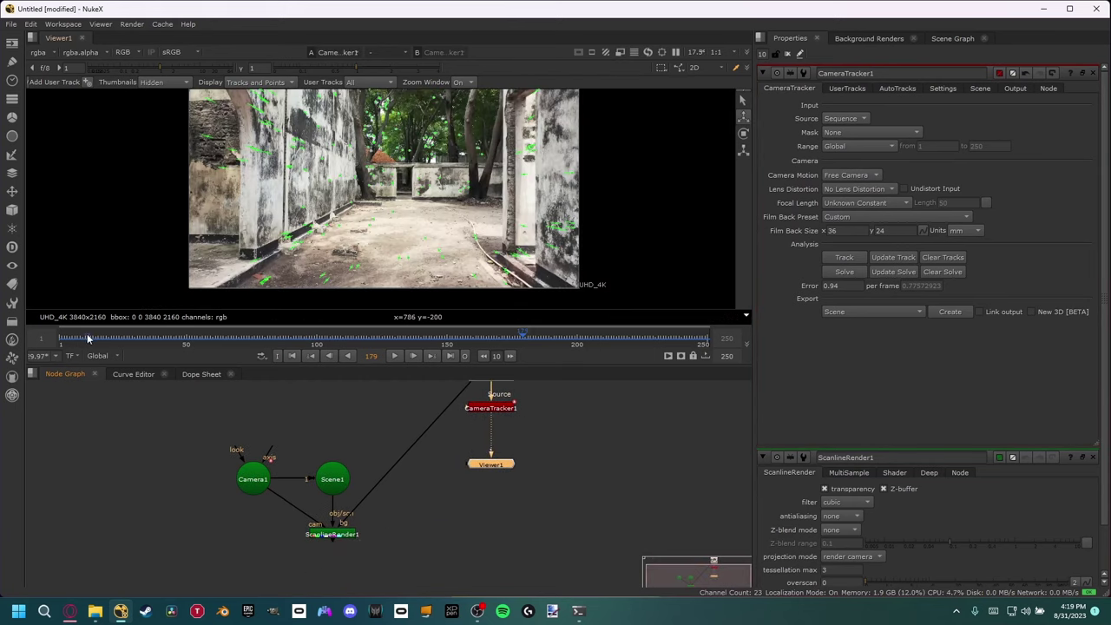
# - Enlarge the viewer area in both directions and go to frame 1 with the ground tracks in close view
pyautogui.moveTo(218, 364); pyautogui.dragTo(243, 518)
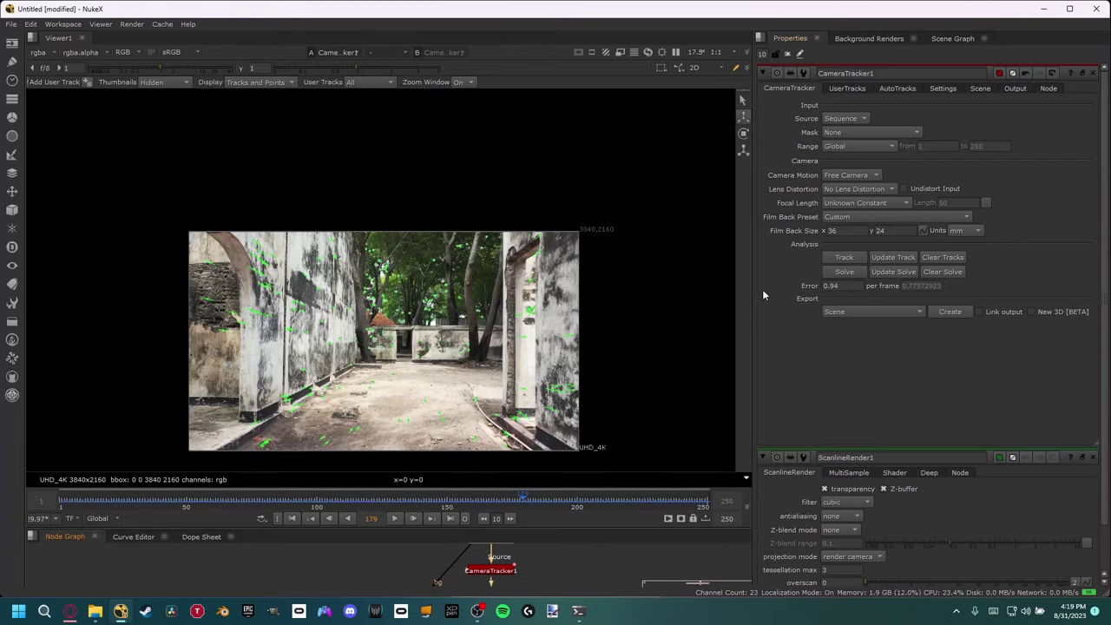
pyautogui.moveTo(755, 287); pyautogui.dragTo(848, 295)
pyautogui.scroll(6, 464, 343)
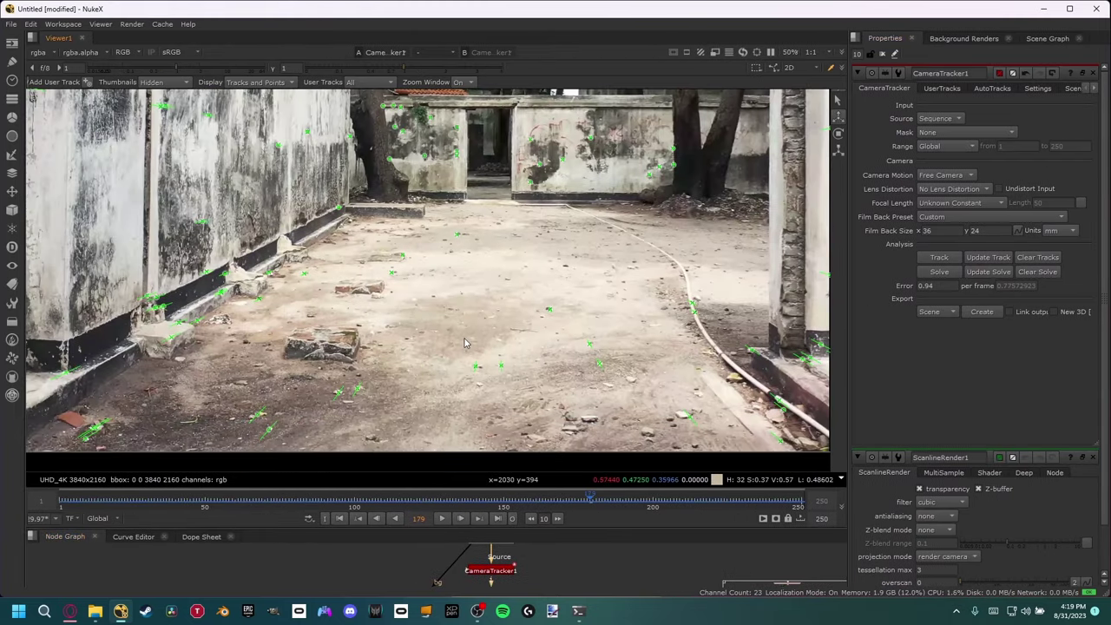
pyautogui.click(61, 503)
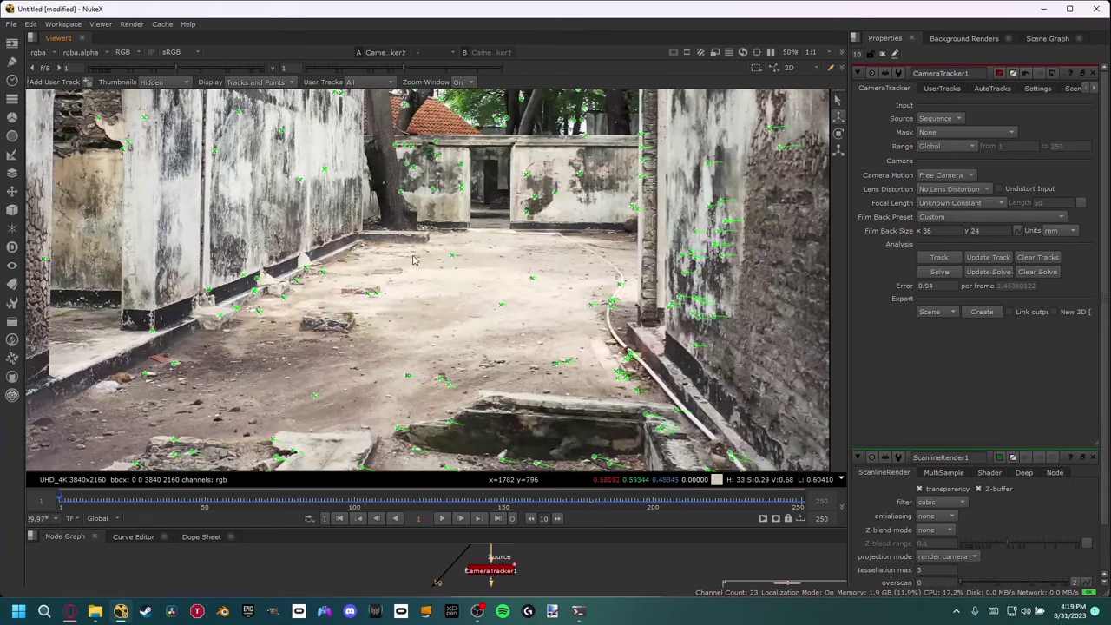
# - At frame 1, select the tracks lying on the dirt ground and set the ground plane to the selected tracks
pyautogui.moveTo(402, 225); pyautogui.dragTo(617, 396)
pyautogui.keyDown('shift'); pyautogui.moveTo(547, 251); pyautogui.dragTo(667, 411); pyautogui.keyUp('shift')
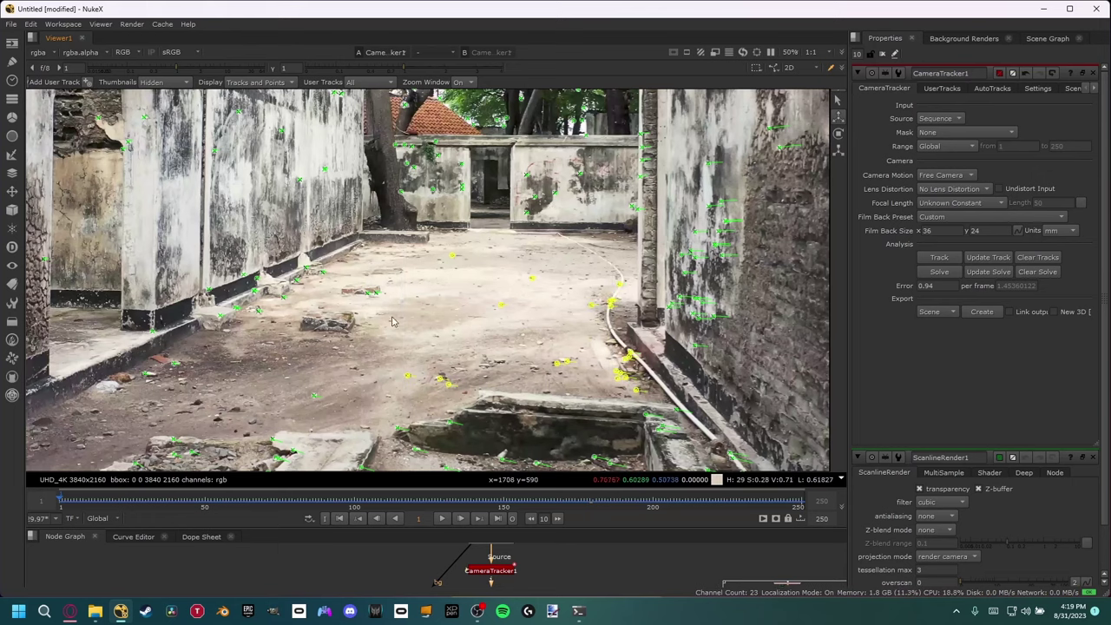
pyautogui.keyDown('shift'); pyautogui.click(282, 299); pyautogui.keyUp('shift')
pyautogui.keyDown('shift'); pyautogui.click(259, 311); pyautogui.keyUp('shift')
pyautogui.keyDown('shift'); pyautogui.moveTo(439, 316); pyautogui.dragTo(366, 292); pyautogui.keyUp('shift')
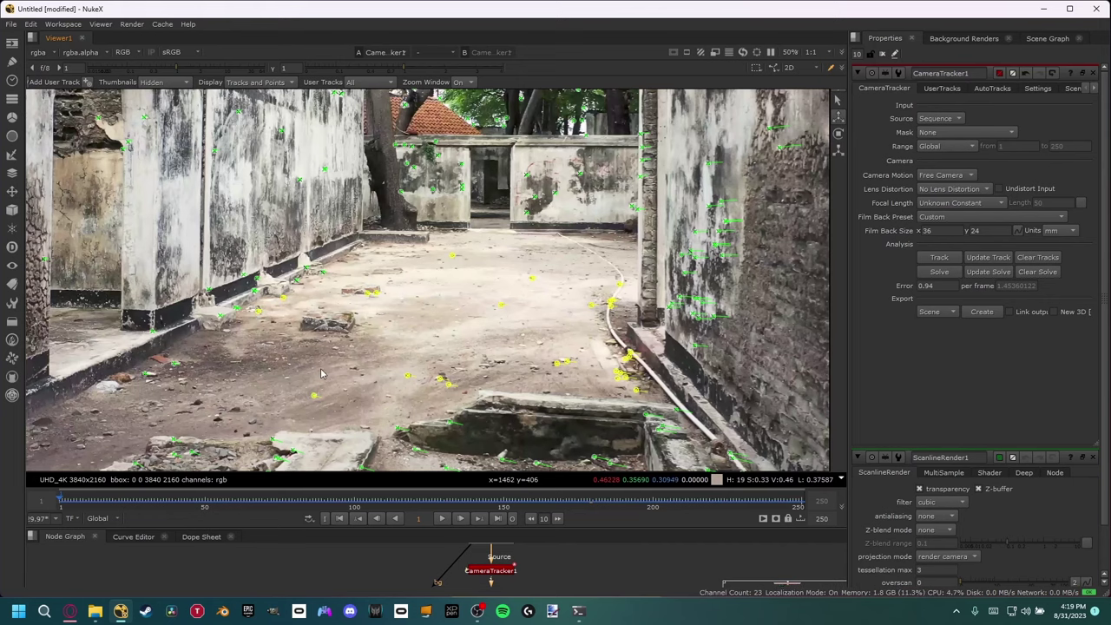
pyautogui.scroll(-1, 321, 373)
pyautogui.scroll(1, 448, 345)
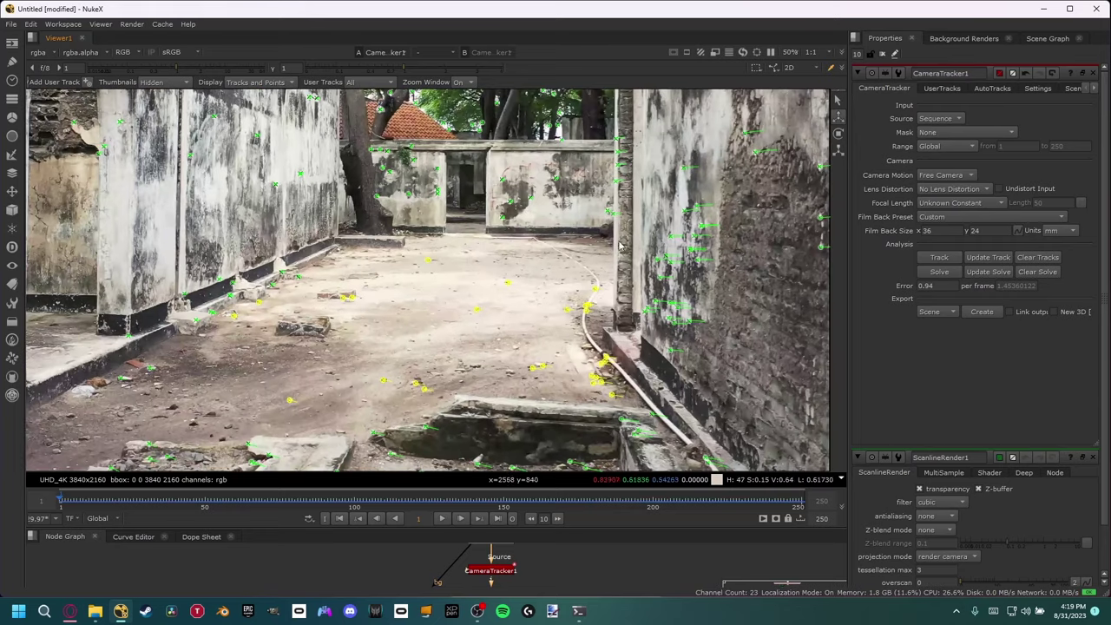
pyautogui.rightClick(440, 333)
pyautogui.moveTo(480, 387)
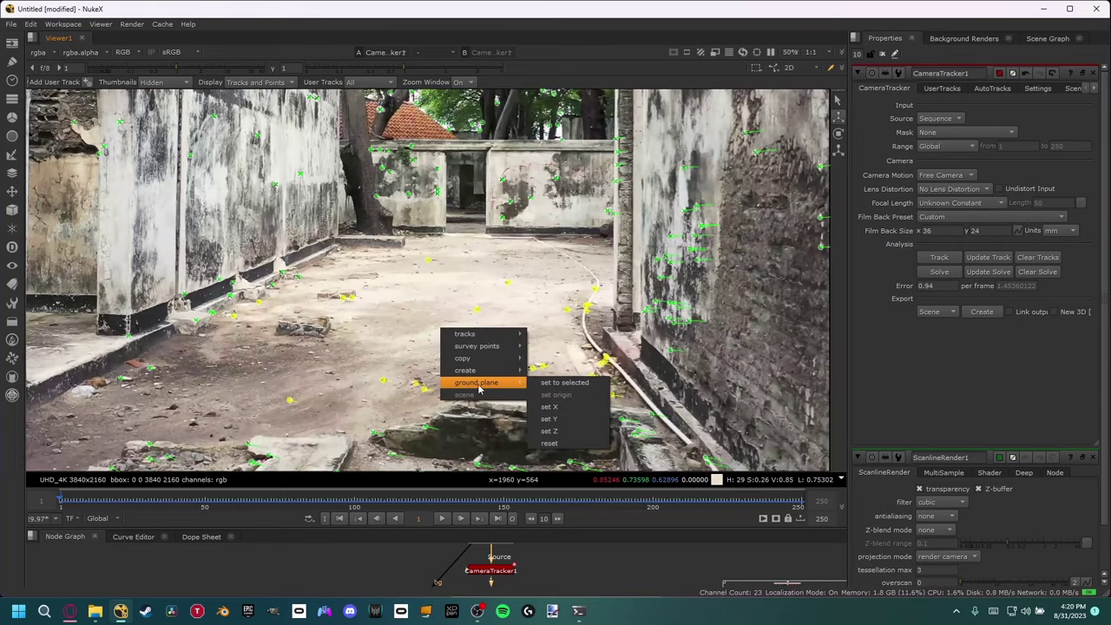
pyautogui.click(547, 388)
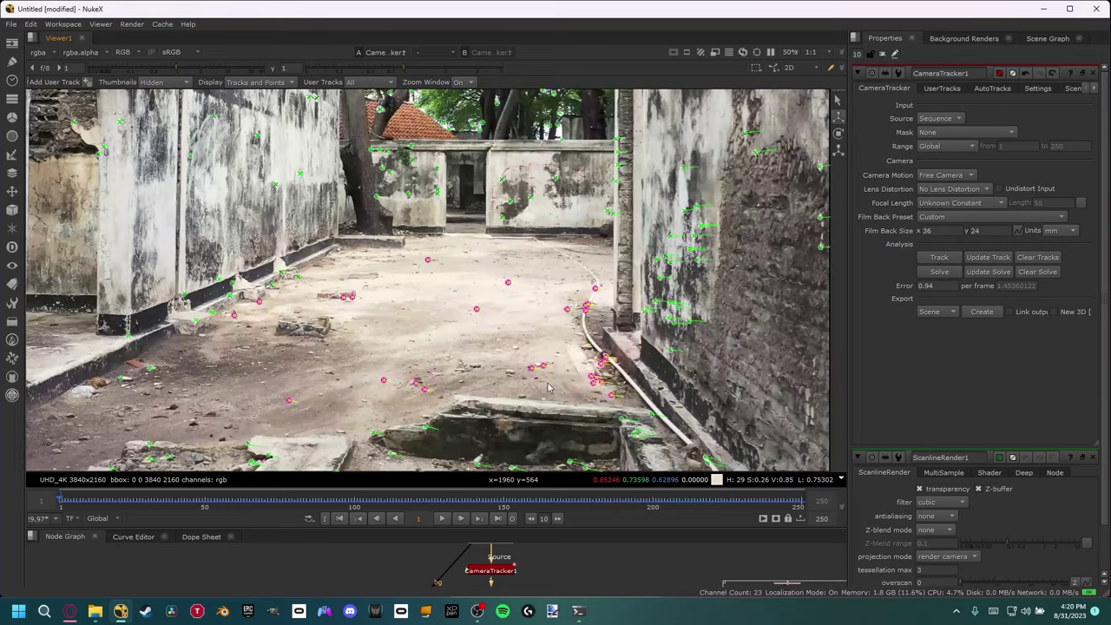
# - At frame 50, select additional ground tracks on the dirt near the left wall and set them to the ground plane
pyautogui.click(204, 504)
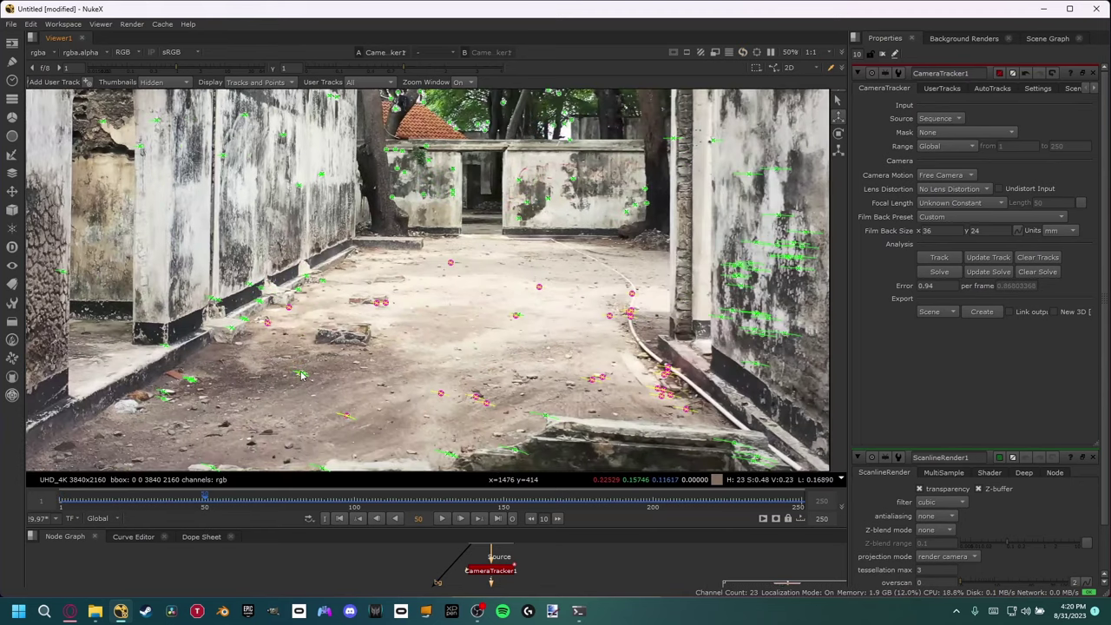
pyautogui.moveTo(282, 356); pyautogui.dragTo(351, 402)
pyautogui.moveTo(220, 374); pyautogui.dragTo(190, 389)
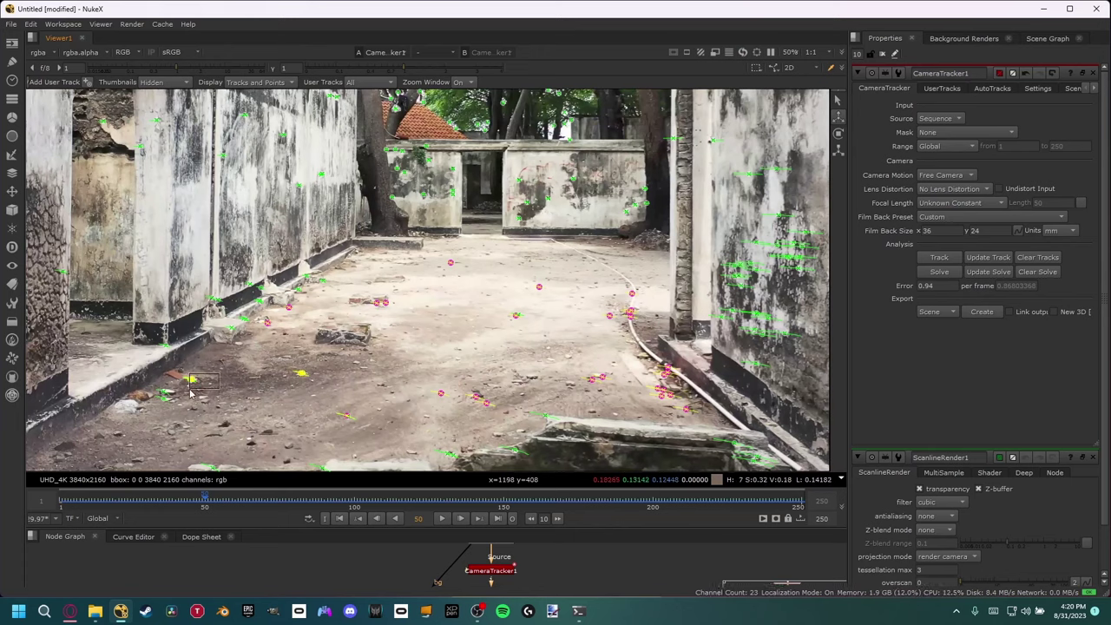
pyautogui.rightClick(525, 315)
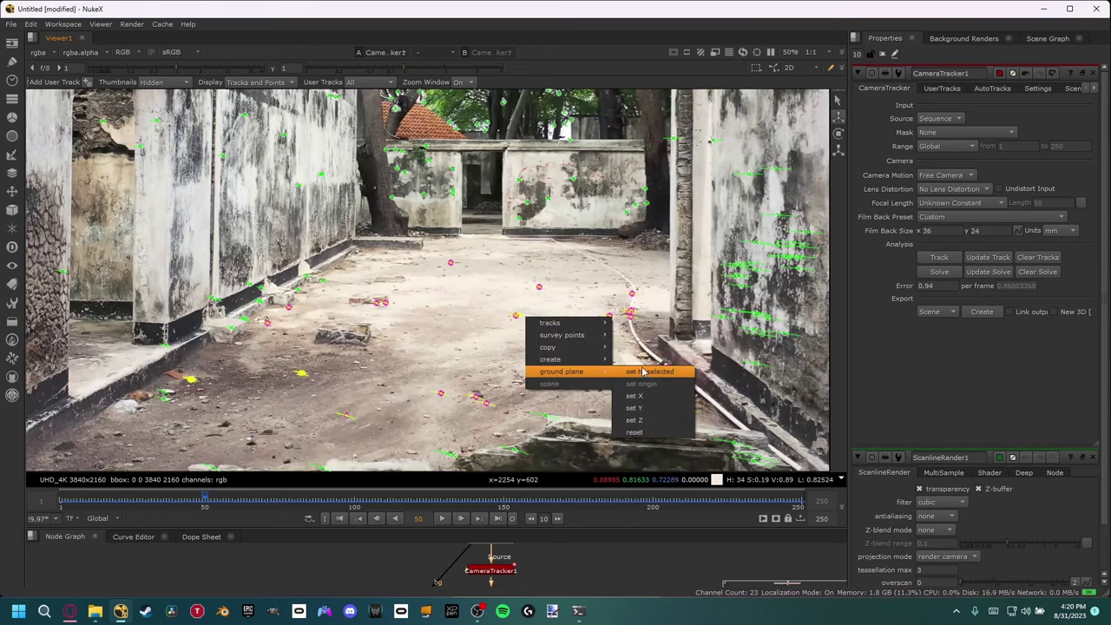
pyautogui.click(645, 375)
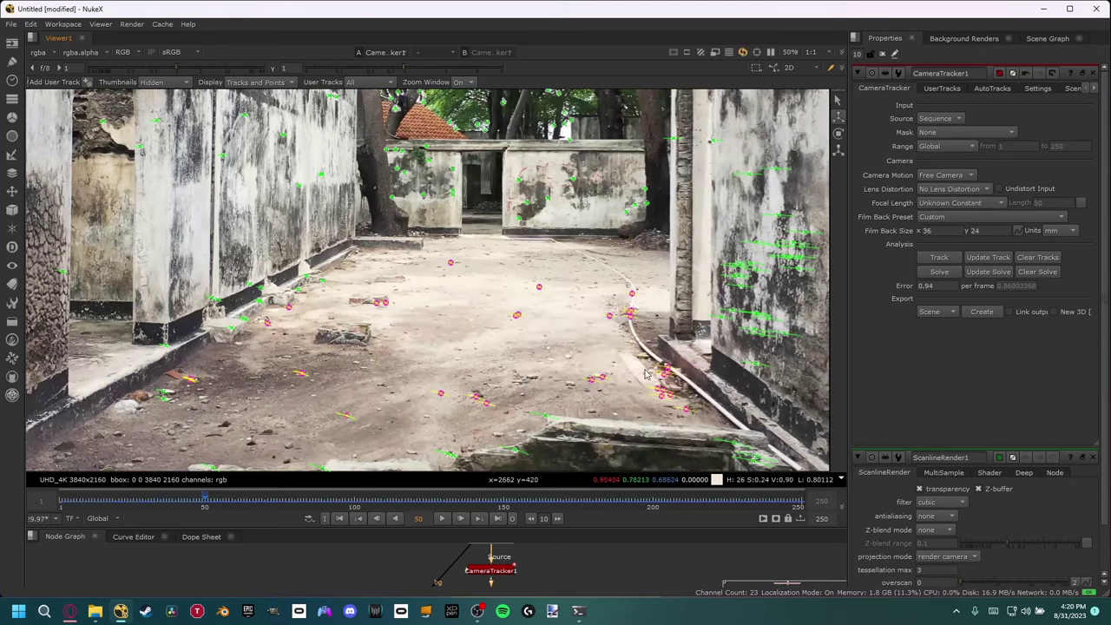
# - At frame 100, select the unassigned tracks in the middle of the path and set them to the ground plane
pyautogui.click(358, 501)
pyautogui.moveTo(437, 249); pyautogui.dragTo(590, 396)
pyautogui.rightClick(367, 450)
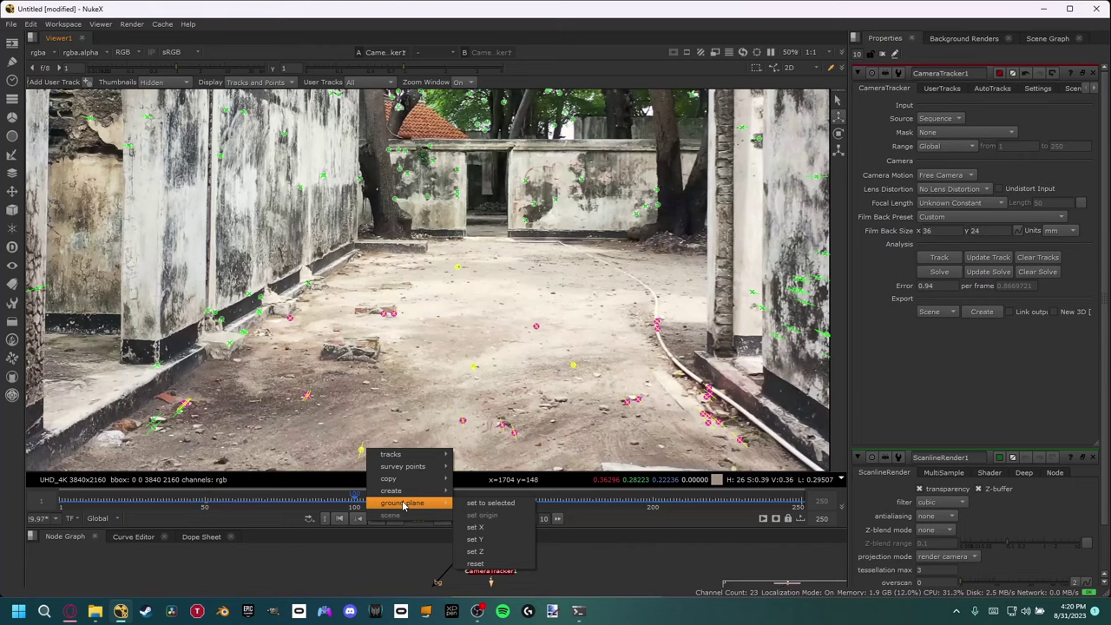
pyautogui.click(490, 505)
pyautogui.moveTo(566, 343); pyautogui.dragTo(492, 312, button='middle')
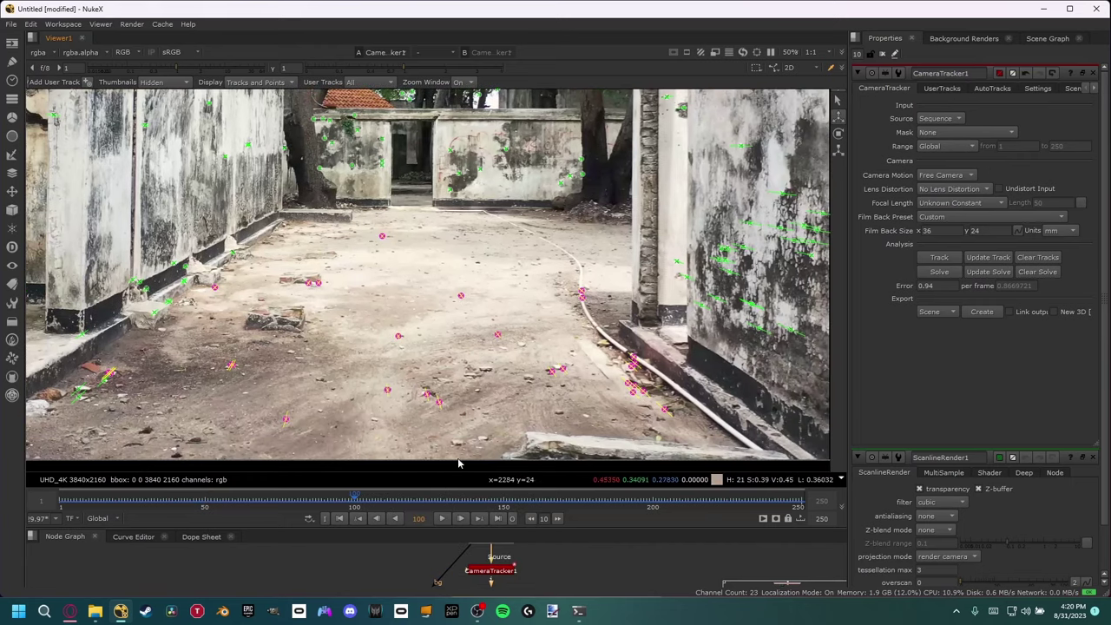
# - At frame 150, select the unassigned ground tracks mid-path and around the brick rubble, and set them to the ground plane
pyautogui.click(504, 506)
pyautogui.moveTo(403, 314); pyautogui.dragTo(546, 402)
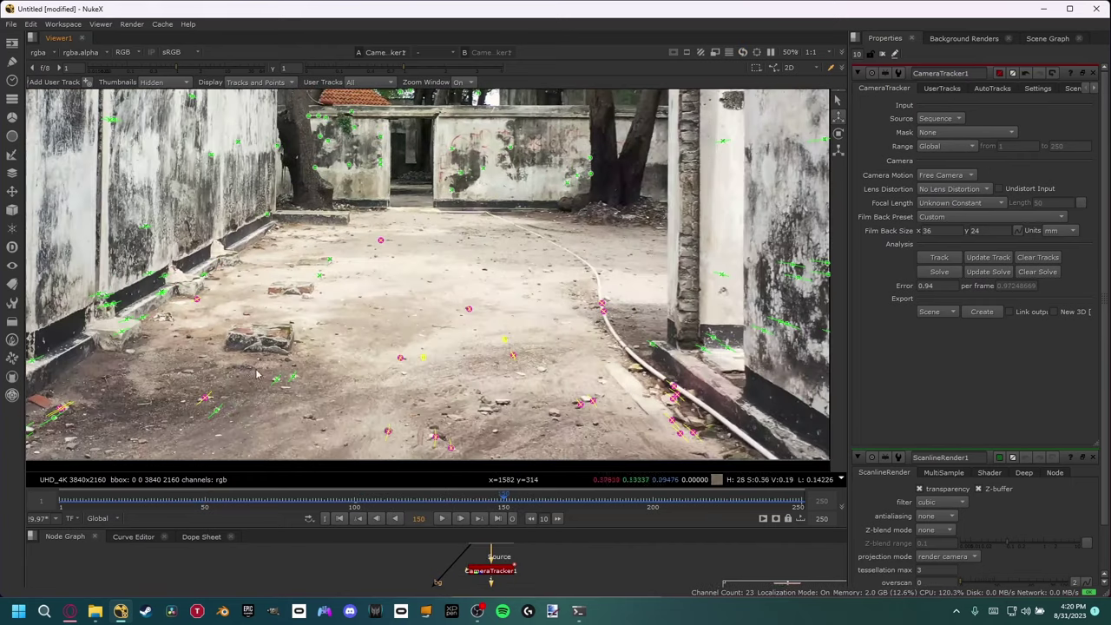
pyautogui.keyDown('shift'); pyautogui.moveTo(248, 366); pyautogui.dragTo(349, 404); pyautogui.keyUp('shift')
pyautogui.keyDown('shift'); pyautogui.click(216, 411); pyautogui.keyUp('shift')
pyautogui.keyDown('shift'); pyautogui.moveTo(306, 240); pyautogui.dragTo(348, 280); pyautogui.keyUp('shift')
pyautogui.rightClick(364, 270)
pyautogui.moveTo(408, 324)
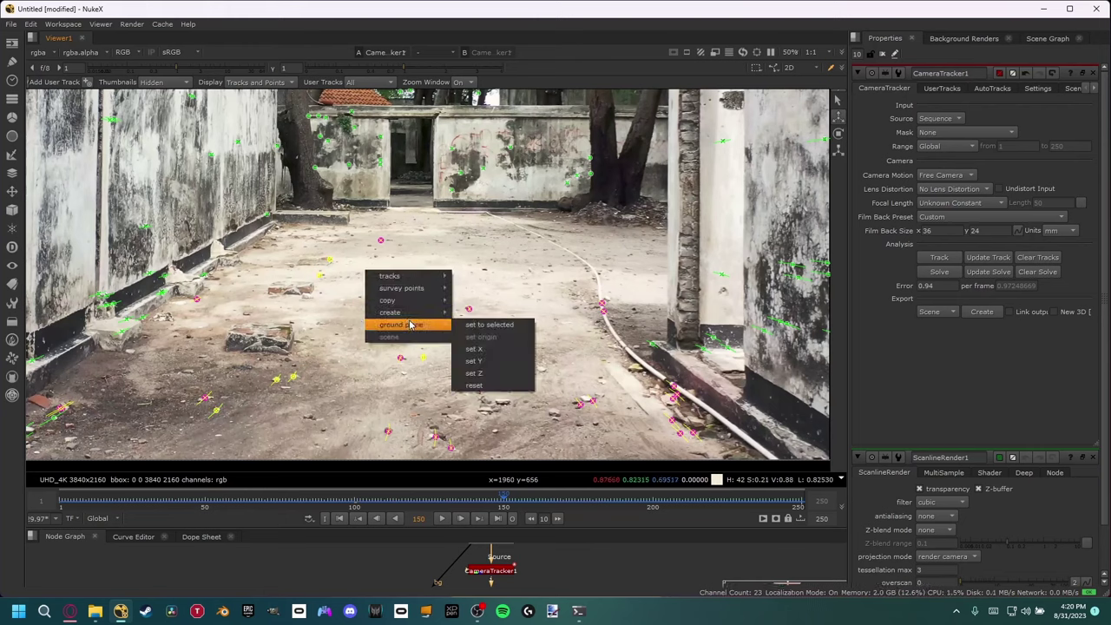
pyautogui.click(499, 328)
# - Check the ground-plane tracks at several frames, including 200, 249 and 81
pyautogui.click(653, 499)
pyautogui.scroll(-2, 512, 303)
pyautogui.scroll(1, 599, 314)
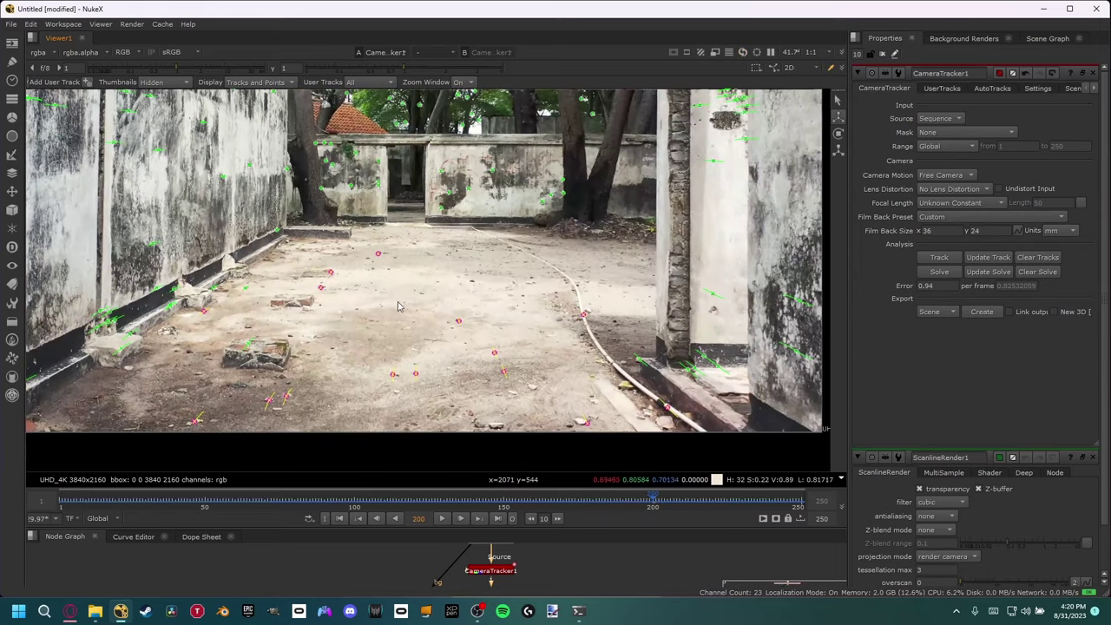
pyautogui.moveTo(700, 499); pyautogui.dragTo(796, 501)
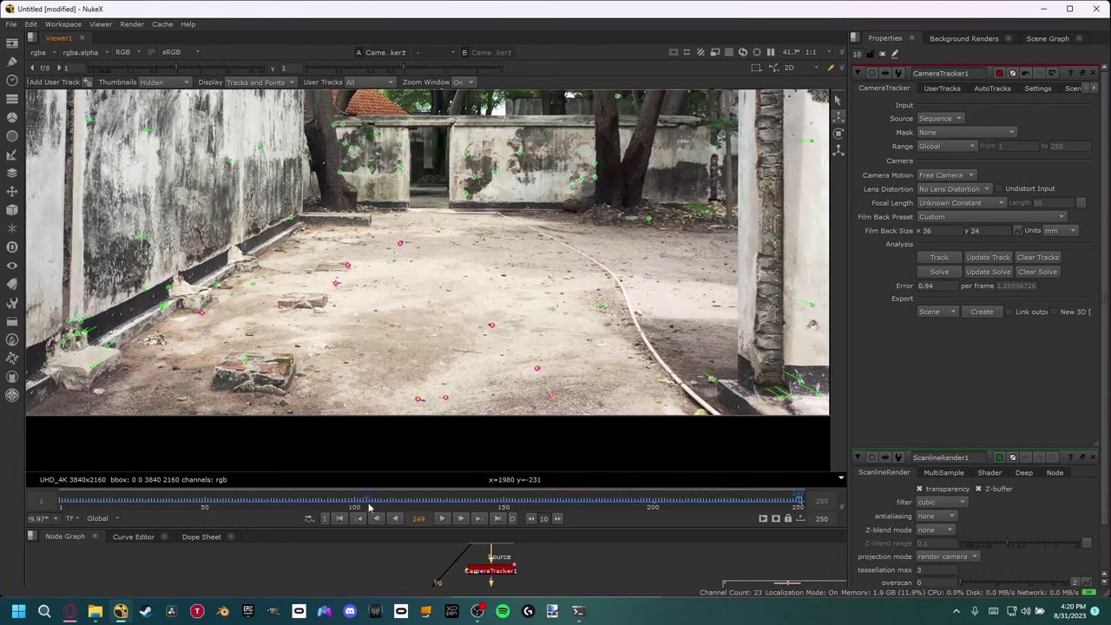
pyautogui.click(452, 501)
pyautogui.click(299, 504)
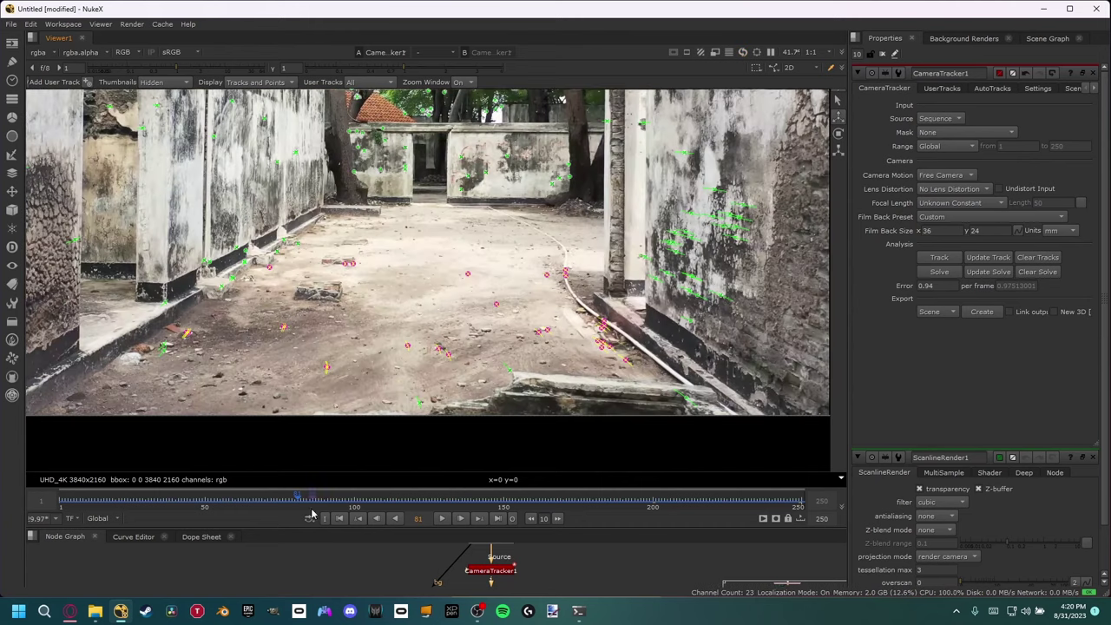
# - Enlarge the node graph and widen the properties area, keeping the camera, scene and tracker nodes in view
pyautogui.moveTo(422, 526); pyautogui.dragTo(461, 335)
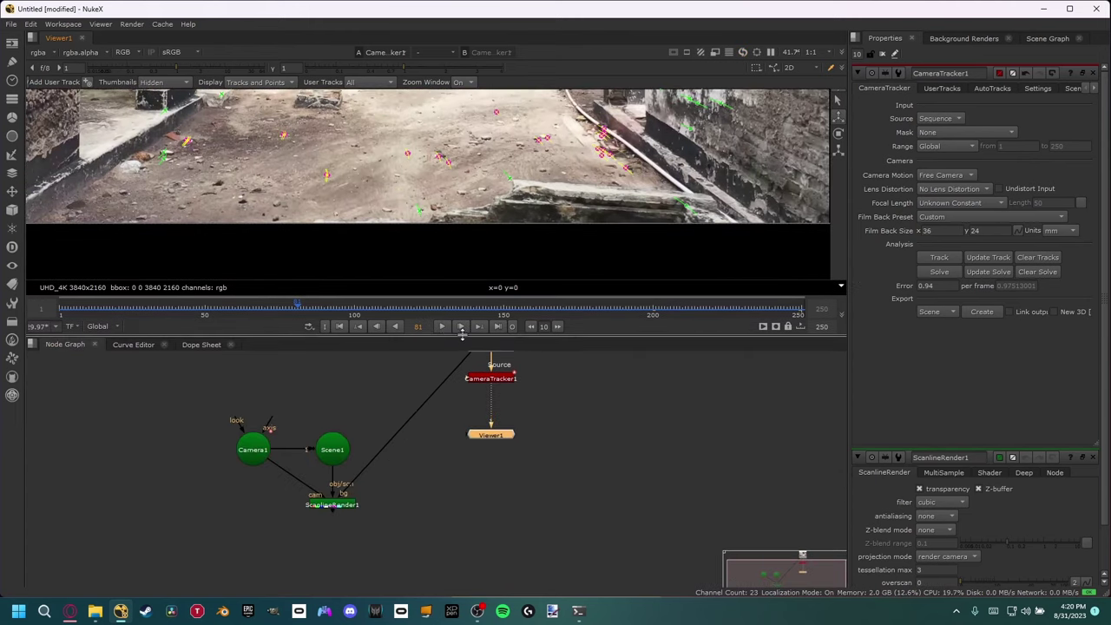
pyautogui.moveTo(510, 210); pyautogui.dragTo(519, 248, button='middle')
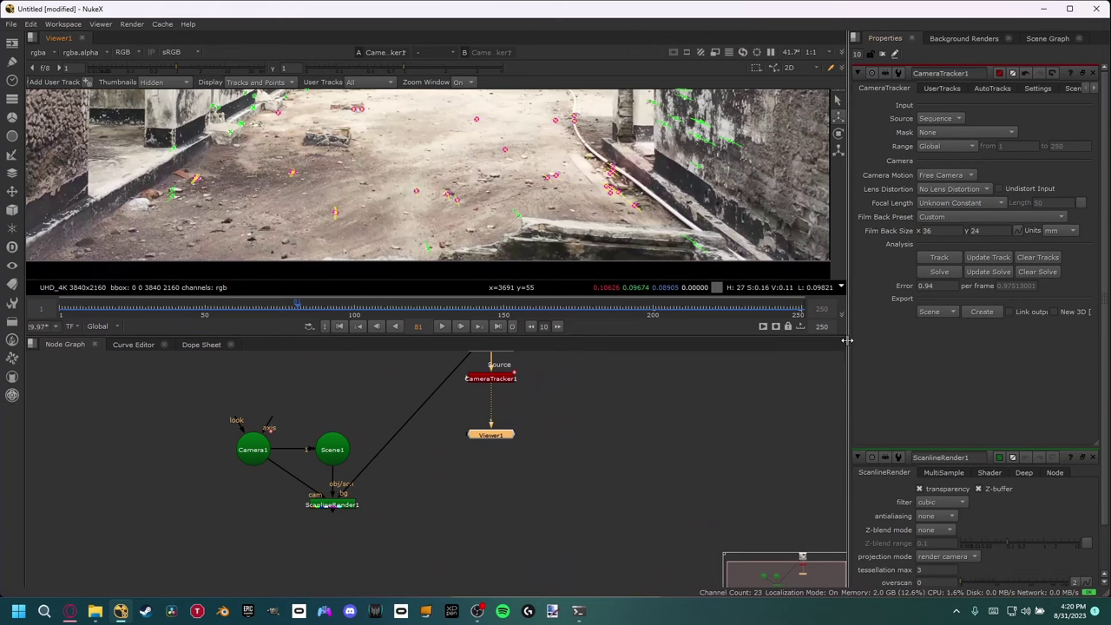
pyautogui.moveTo(848, 344); pyautogui.dragTo(817, 344)
pyautogui.moveTo(170, 394); pyautogui.dragTo(426, 553)
pyautogui.click(350, 396)
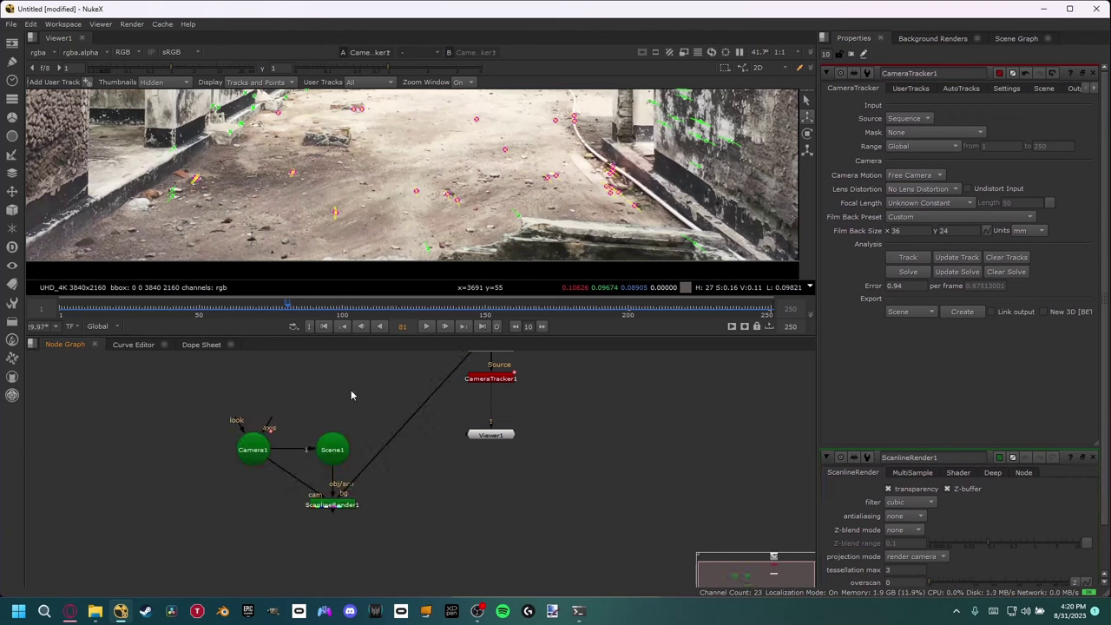
pyautogui.moveTo(373, 364); pyautogui.dragTo(361, 390, button='middle')
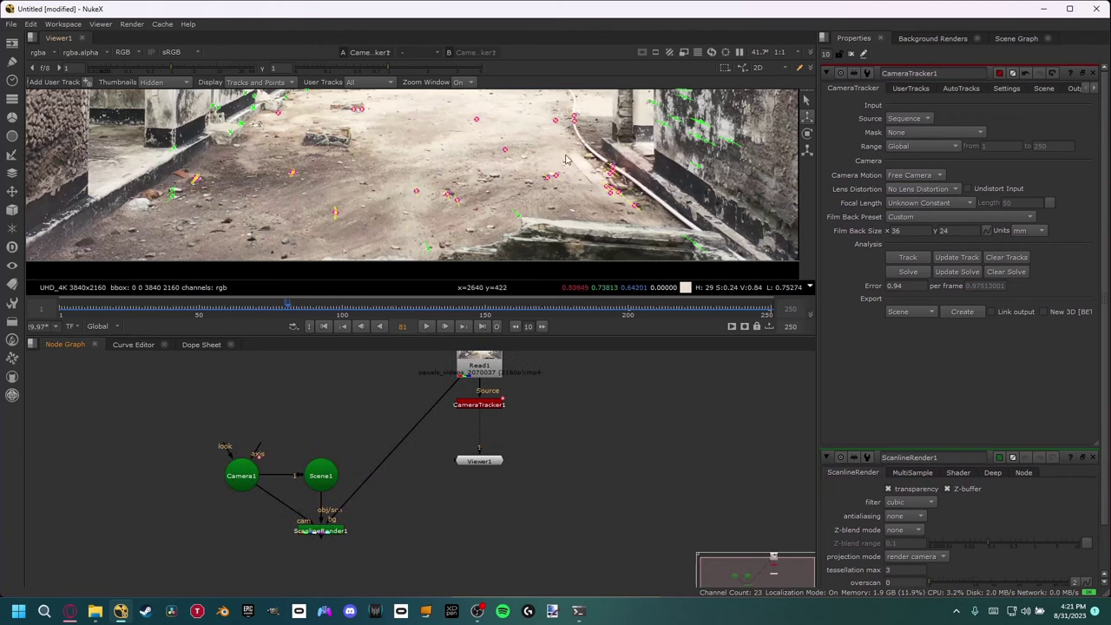
# - Delete the old Camera1 node and export a new one from CameraTracker1 with the Camera option
pyautogui.click(482, 408)
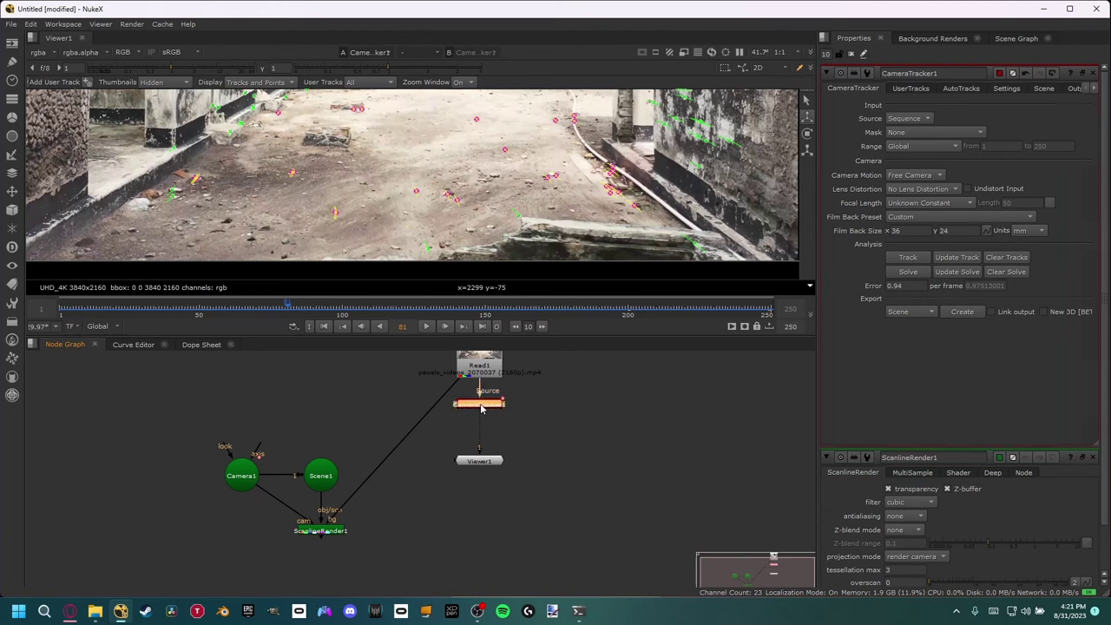
pyautogui.click(247, 482)
pyautogui.press('Delete')
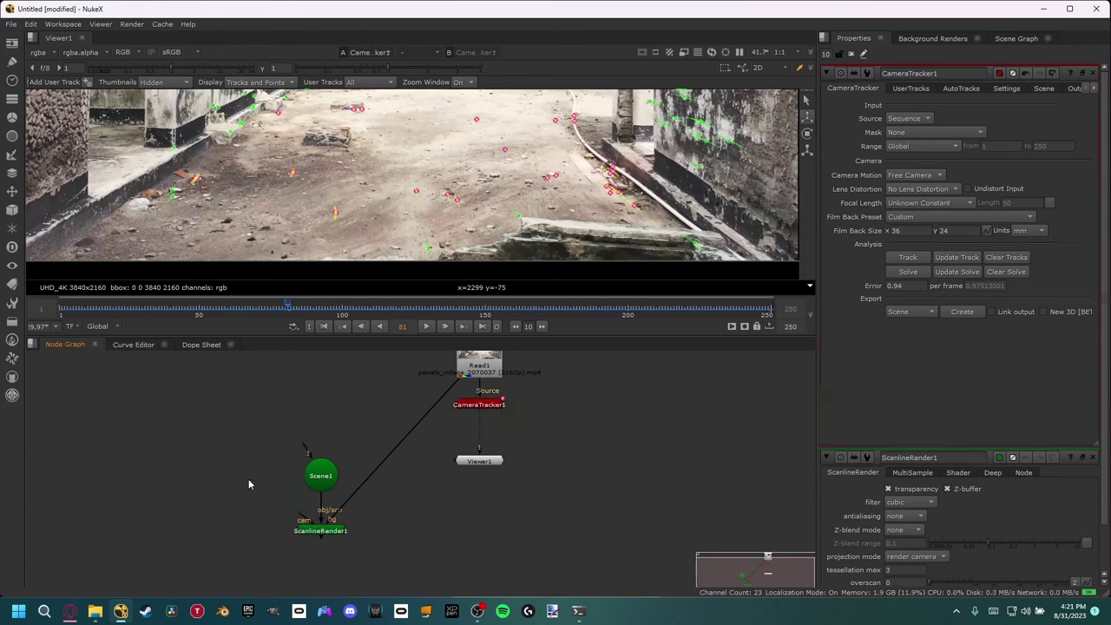
pyautogui.click(476, 404)
pyautogui.click(927, 312)
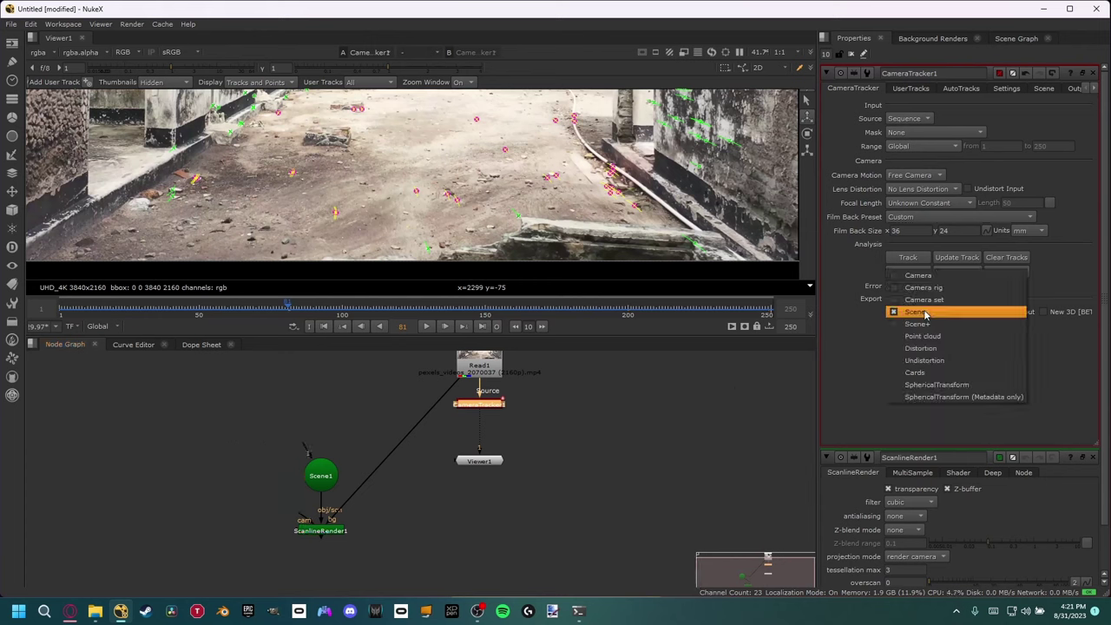
pyautogui.click(936, 279)
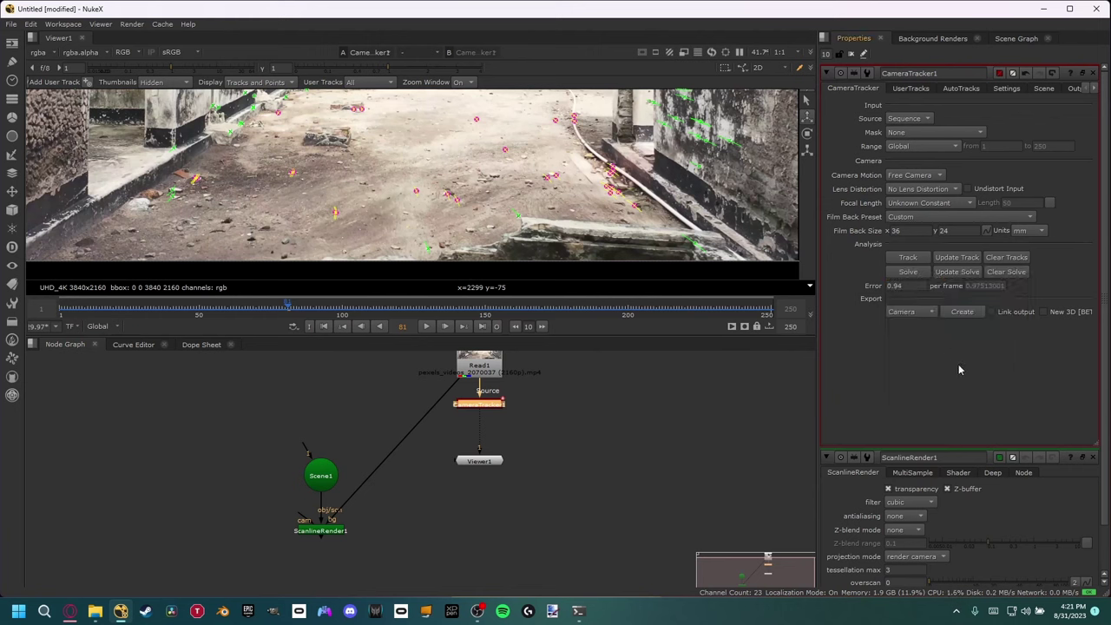
pyautogui.click(961, 311)
# - Place the new camera beside Scene1 and connect it to Scene1 and the cam input of ScanlineRender1
pyautogui.moveTo(479, 471); pyautogui.dragTo(233, 491)
pyautogui.moveTo(300, 522); pyautogui.dragTo(232, 486)
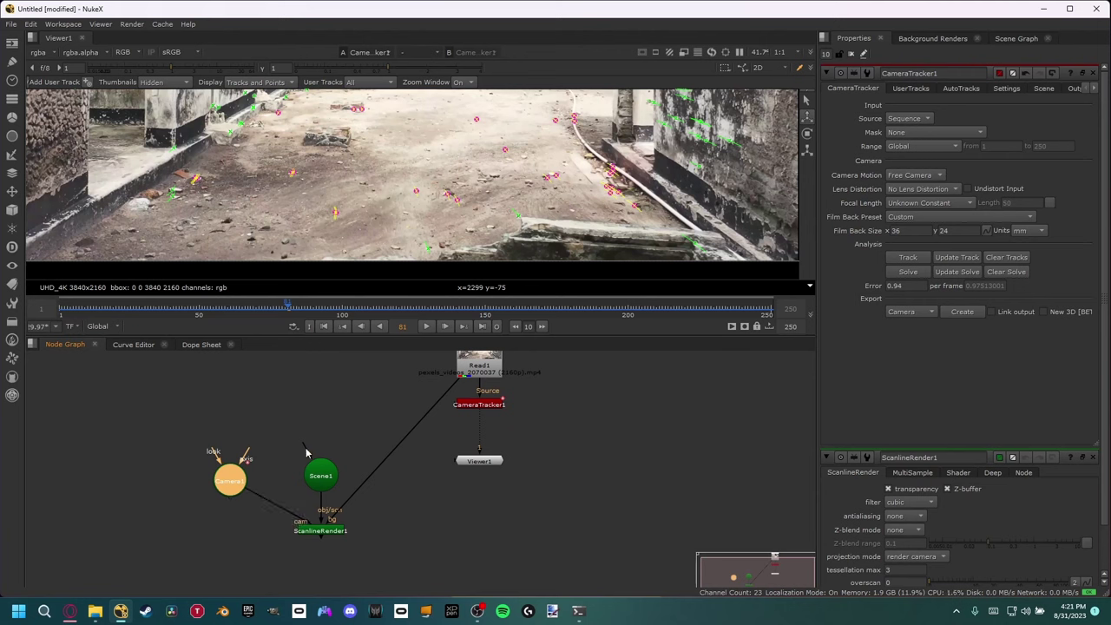
pyautogui.moveTo(305, 447); pyautogui.dragTo(231, 475)
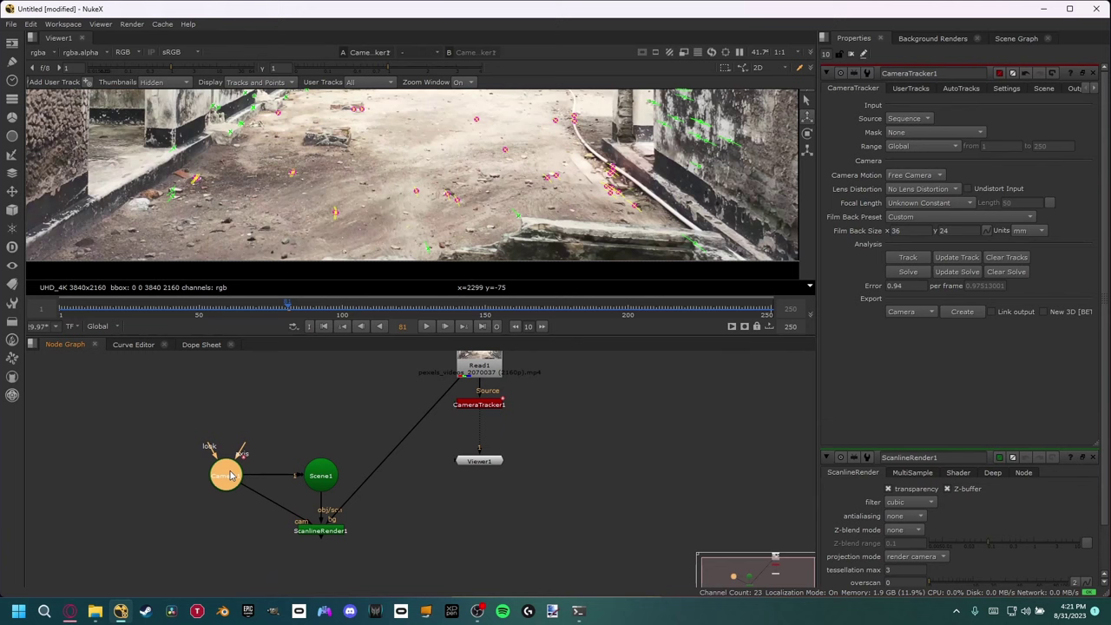
# - Show the output of ScanlineRender1 in the viewer and place Viewer1 beneath it
pyautogui.click(320, 530)
pyautogui.press('1')
pyautogui.moveTo(483, 466); pyautogui.dragTo(322, 574)
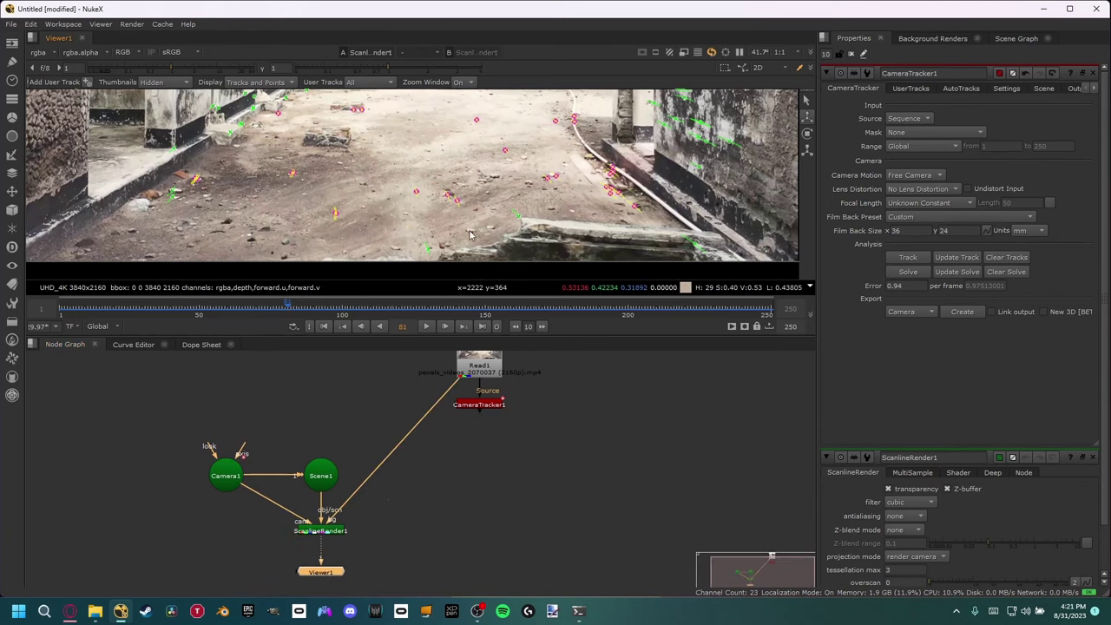
# - Examine the point cloud and camera against the ground grid in an enlarged 3D view
pyautogui.press('Tab')
pyautogui.moveTo(420, 344); pyautogui.dragTo(404, 494)
pyautogui.keyDown('ctrl'); pyautogui.moveTo(587, 315); pyautogui.dragTo(561, 259); pyautogui.keyUp('ctrl')
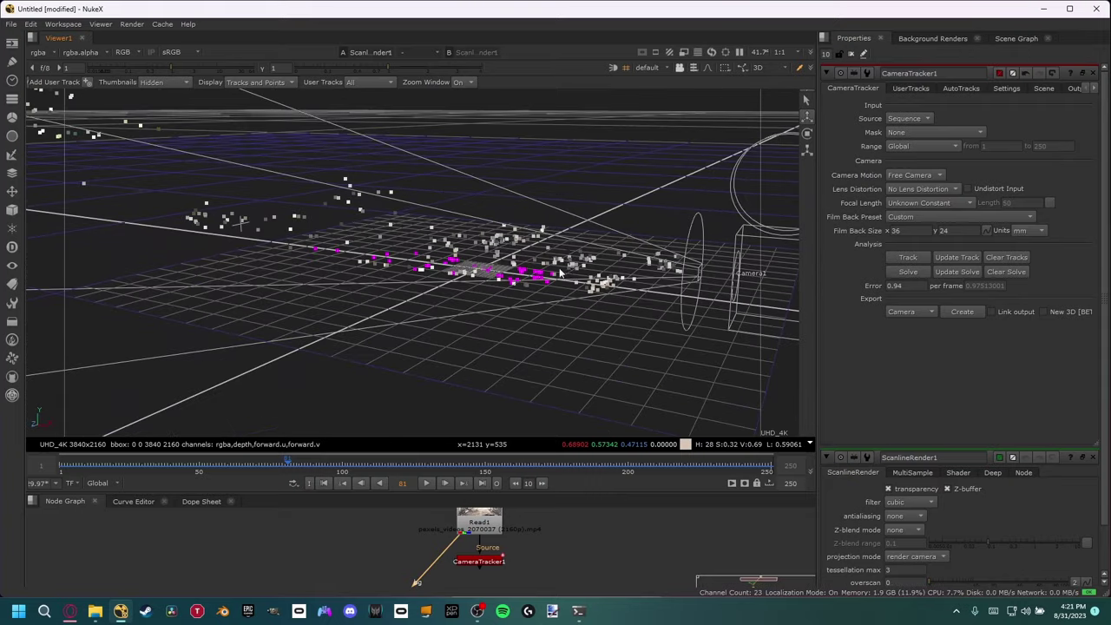
pyautogui.click(685, 246)
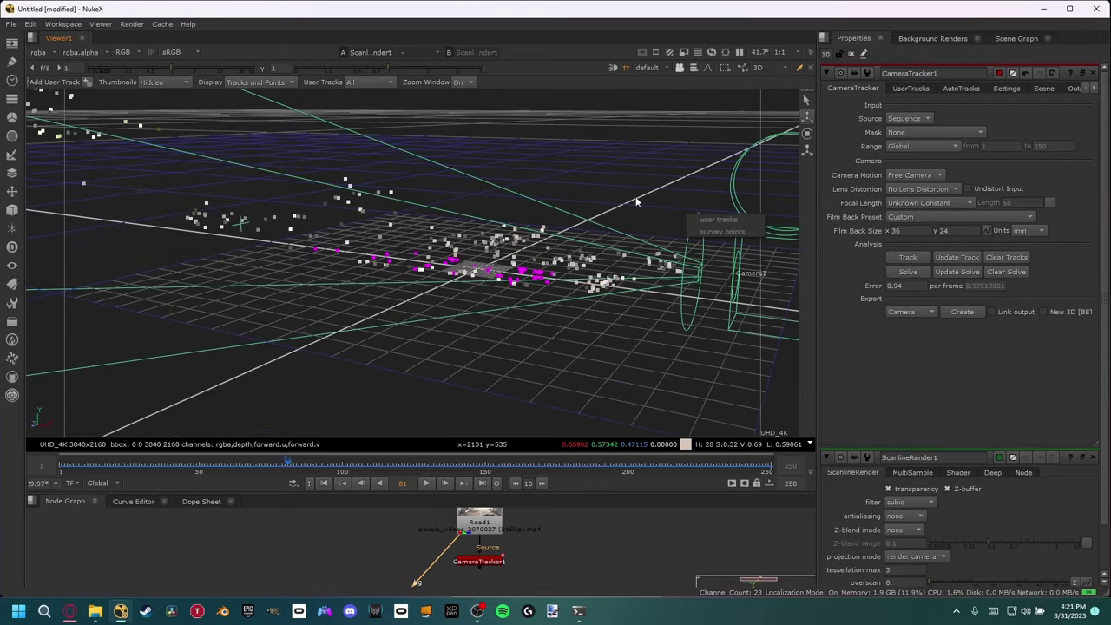
pyautogui.click(669, 271)
pyautogui.moveTo(670, 270); pyautogui.dragTo(566, 222, button='middle')
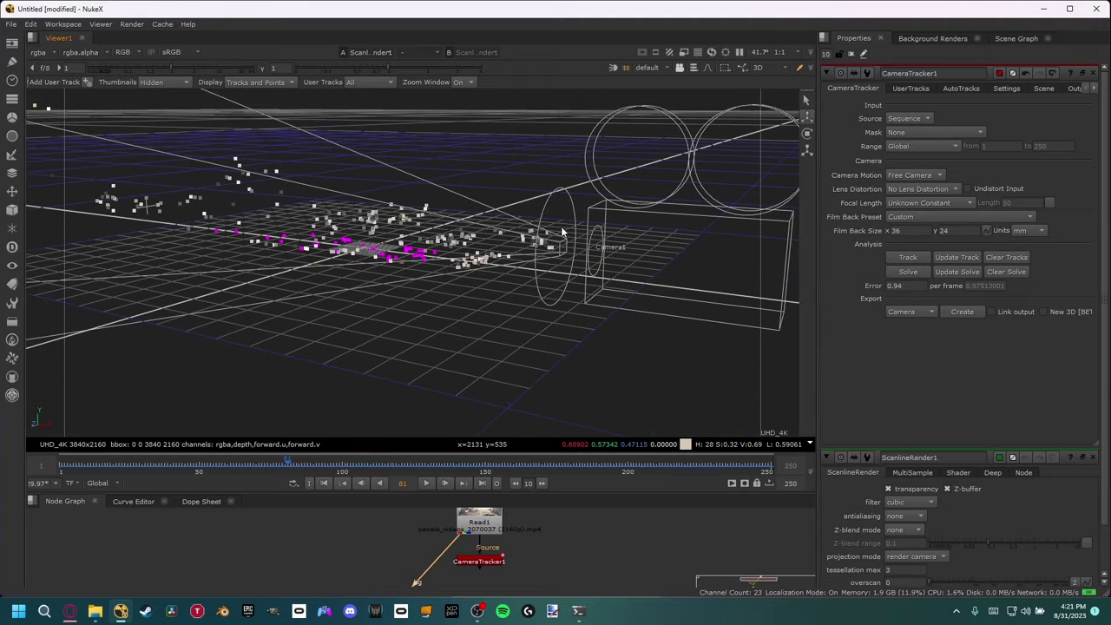
# - Set the uniform scale of CameraTracker1's scene transform to 100
pyautogui.moveTo(542, 493); pyautogui.dragTo(711, 337)
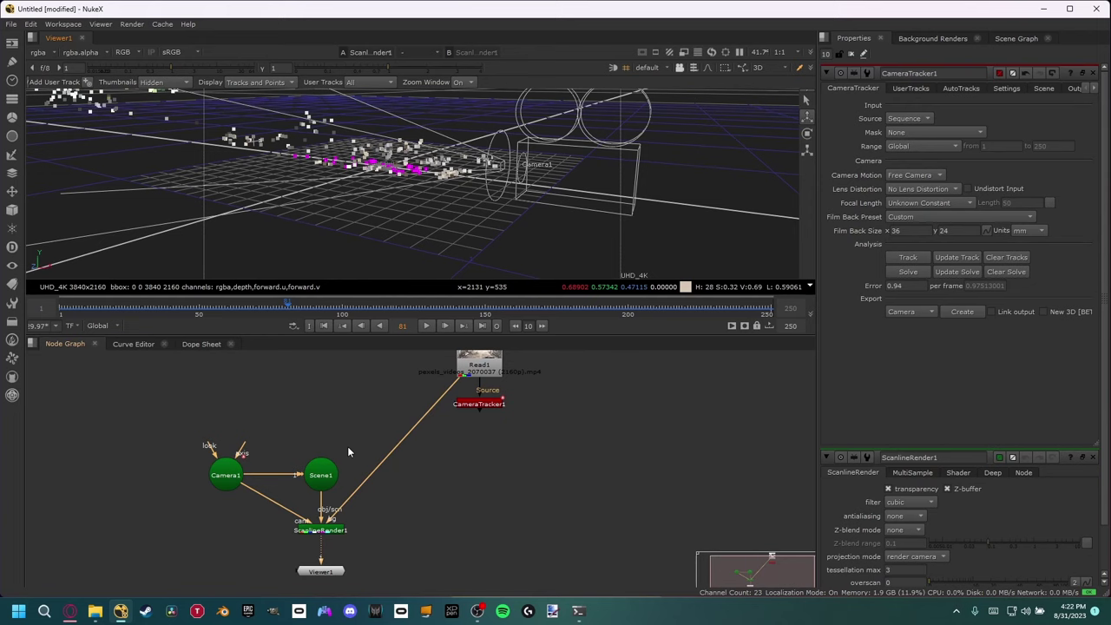
pyautogui.moveTo(371, 423)
pyautogui.mouseDown(button='middle')
pyautogui.moveTo(341, 408)
pyautogui.moveTo(384, 415)
pyautogui.mouseUp(button='middle')
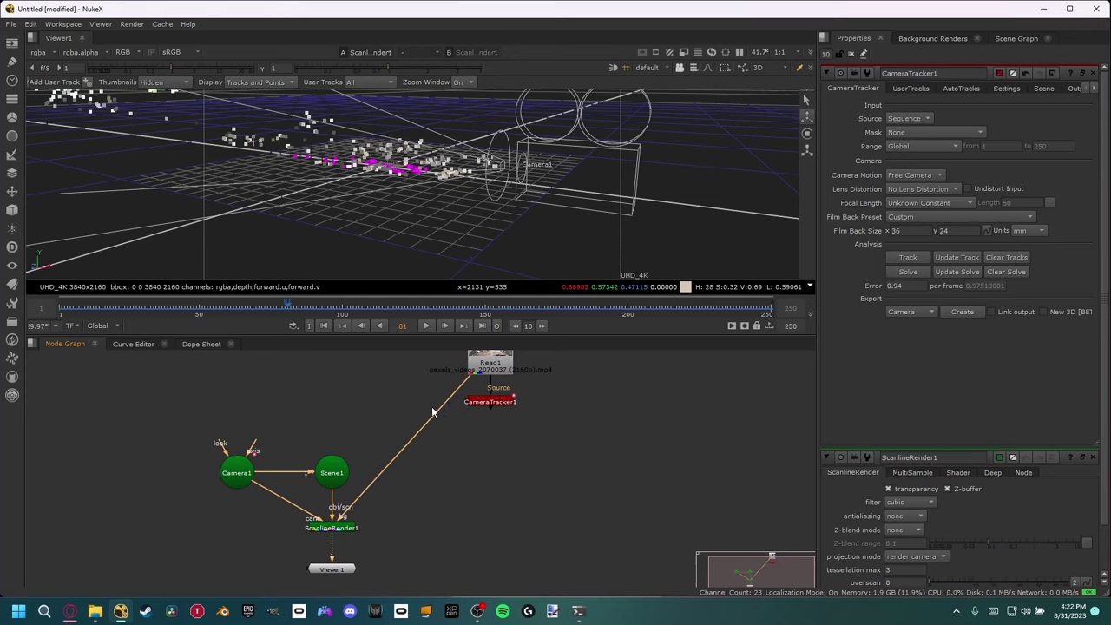
pyautogui.click(493, 402)
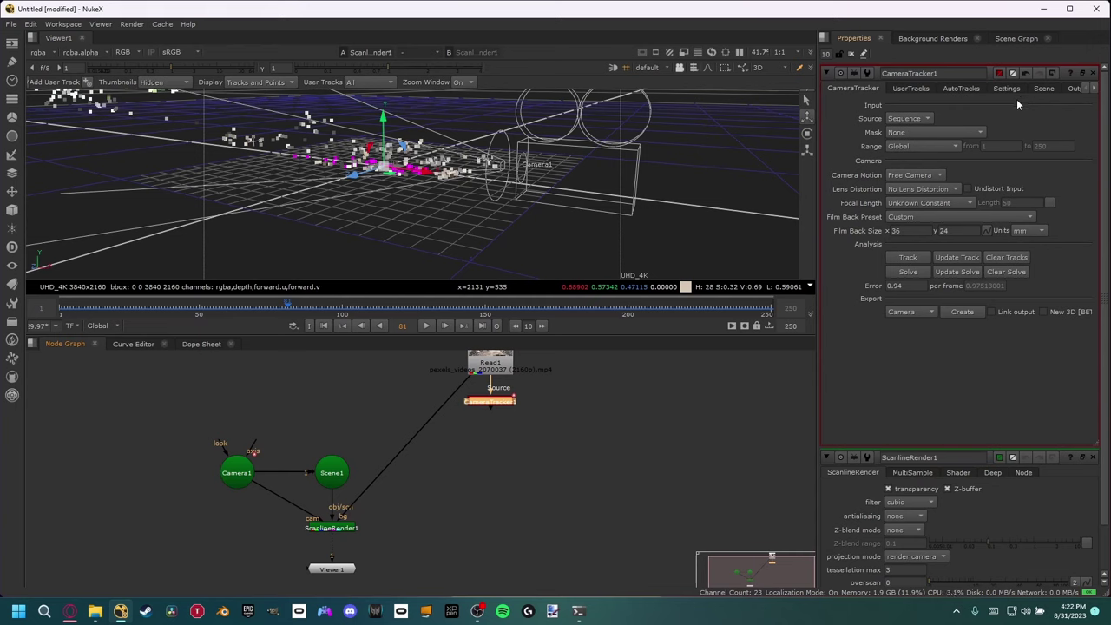
pyautogui.click(1007, 90)
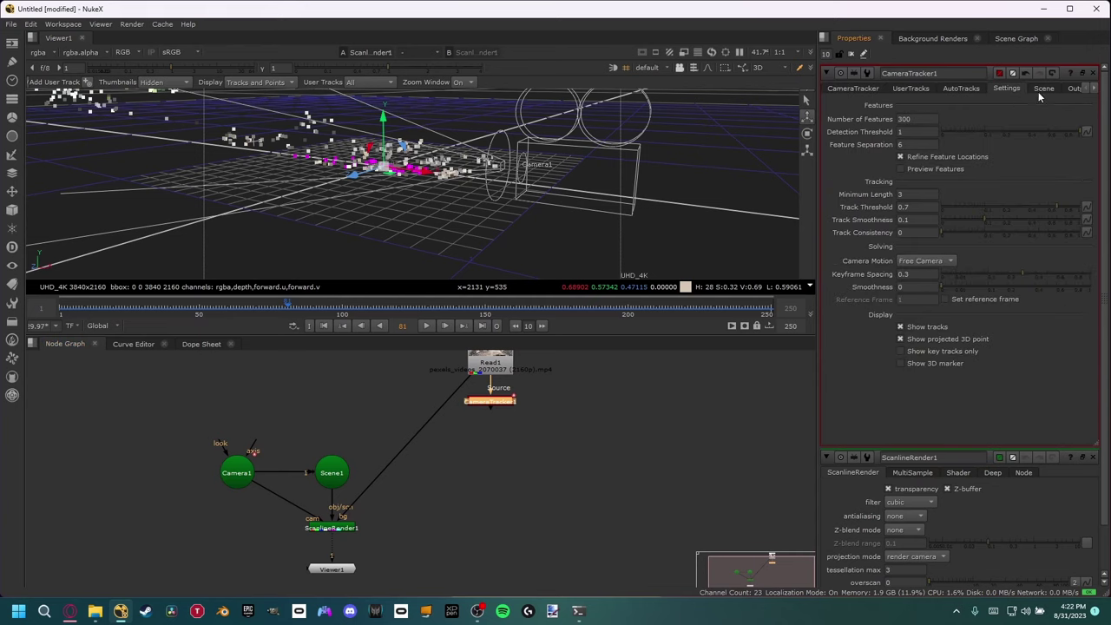
pyautogui.click(1047, 89)
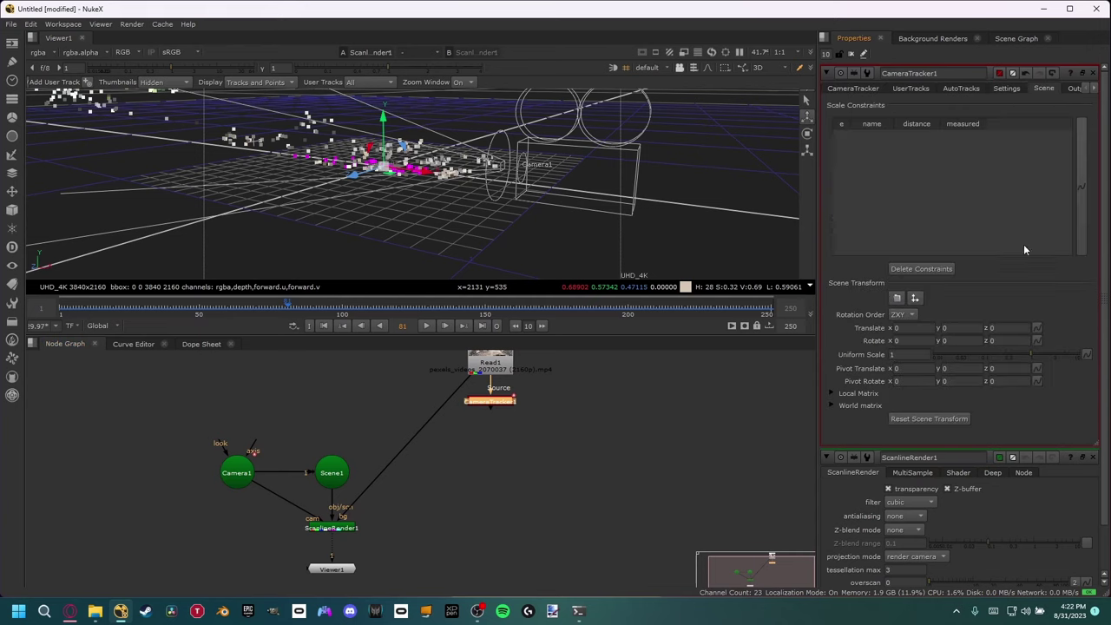
pyautogui.click(918, 354)
pyautogui.press('Return')
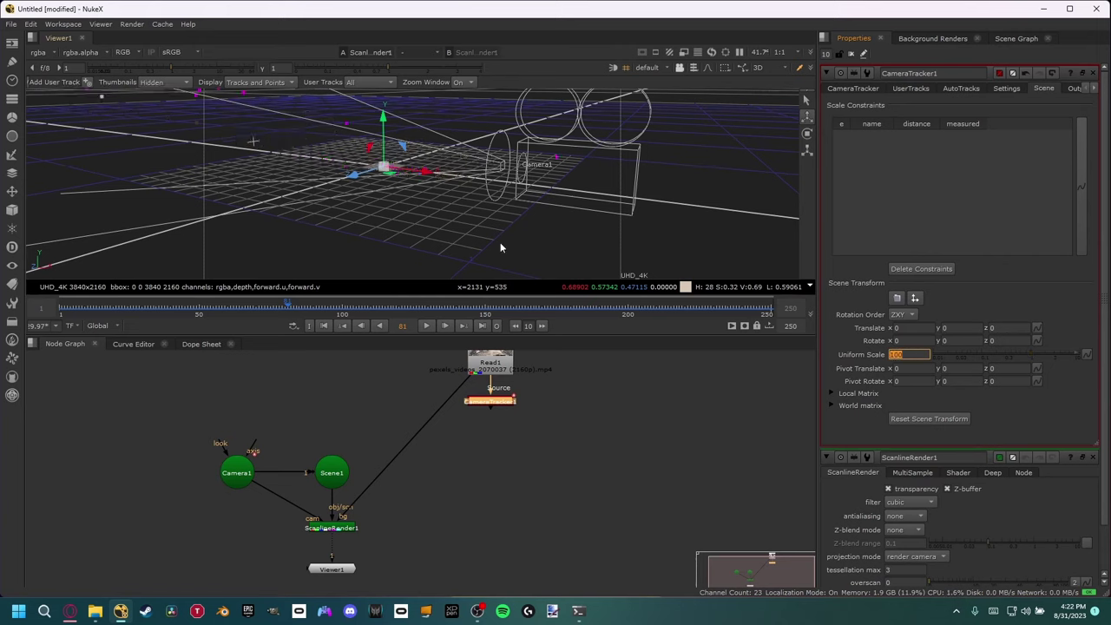
pyautogui.scroll(-5, 451, 187)
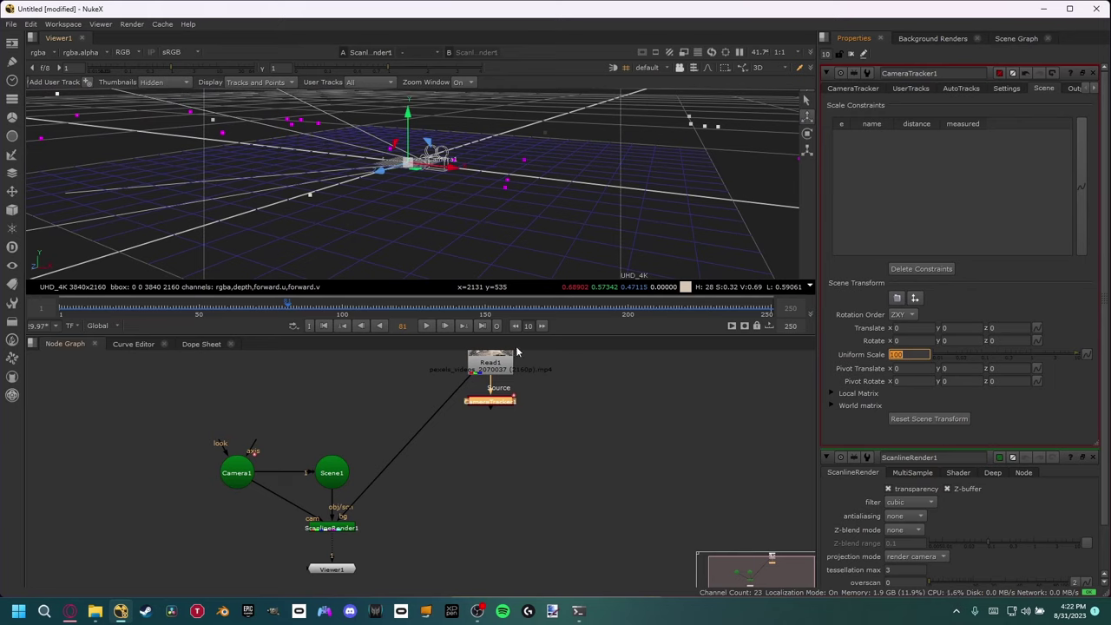
# - Delete the outdated Camera1 node and export a fresh camera from the rescaled CameraTracker1 solve
pyautogui.click(245, 474)
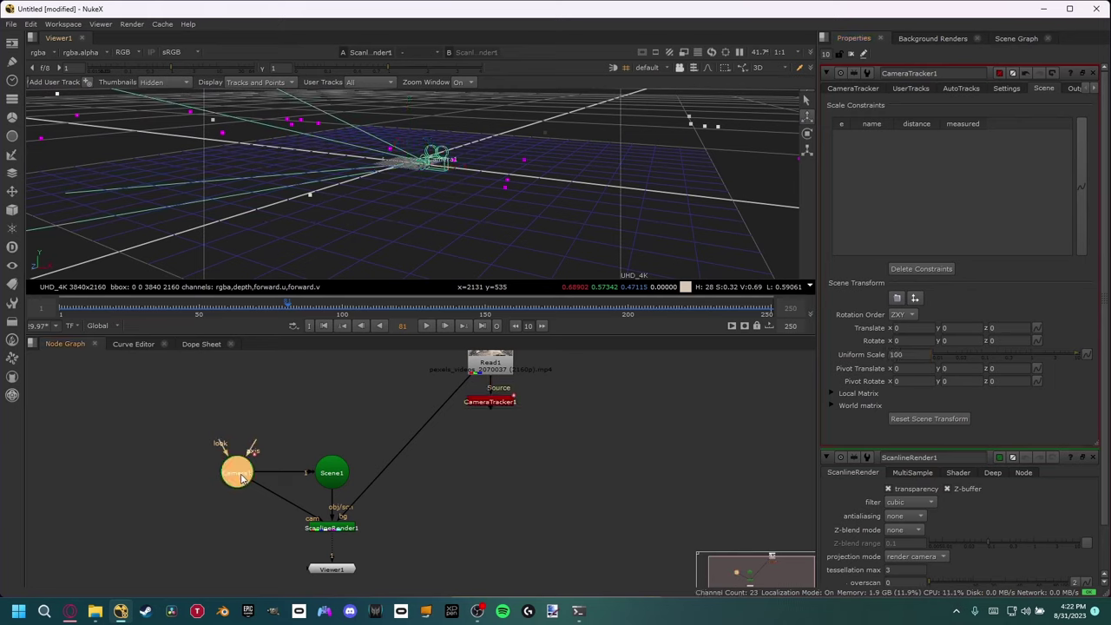
pyautogui.press('Delete')
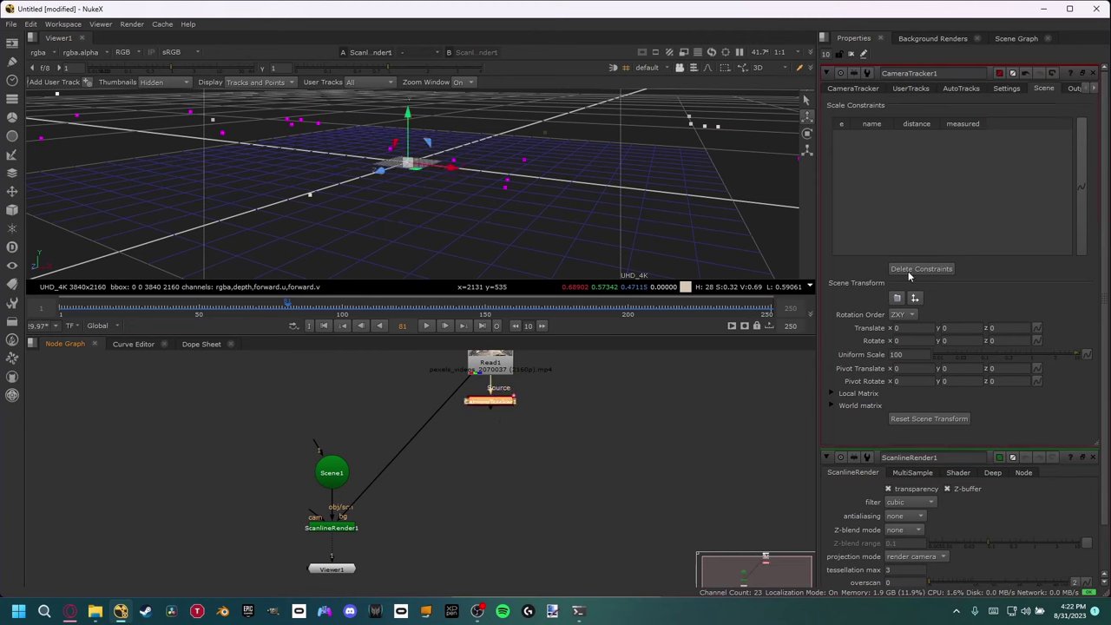
pyautogui.click(866, 87)
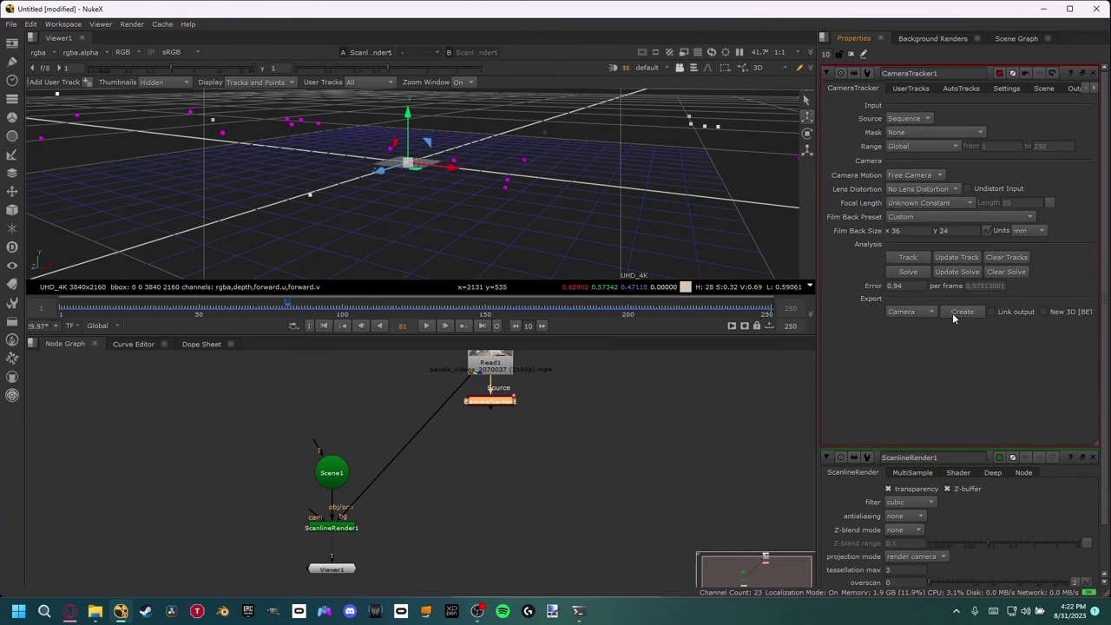
pyautogui.click(952, 313)
# - Place the newly exported camera beside Scene1, linking it to Scene1 and the cam input of ScanlineRender1
pyautogui.click(259, 483)
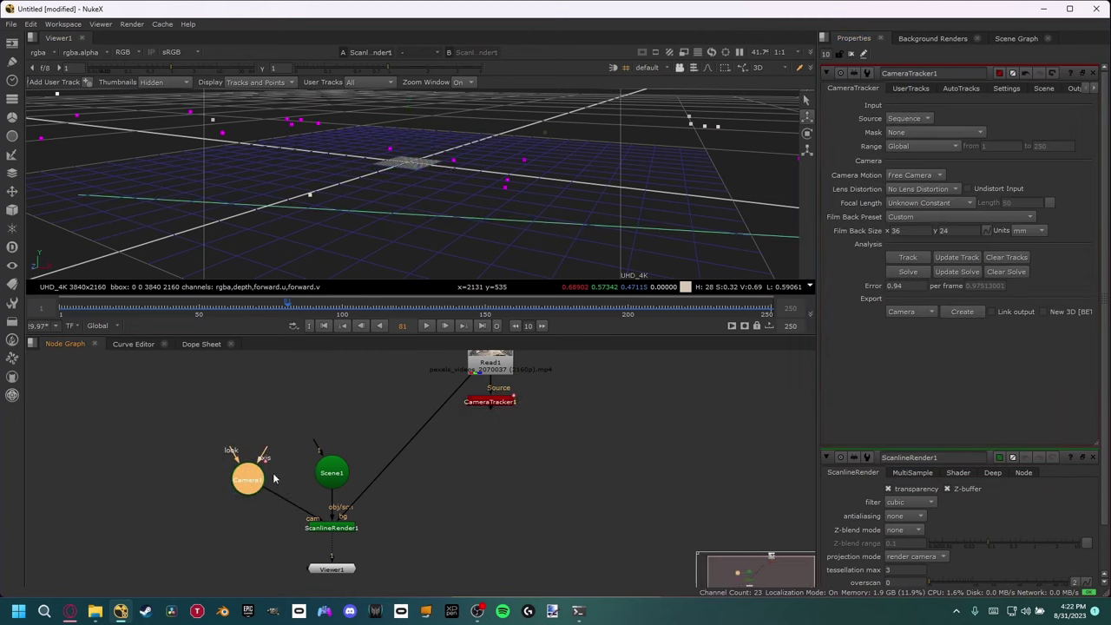
pyautogui.moveTo(259, 488); pyautogui.dragTo(220, 481)
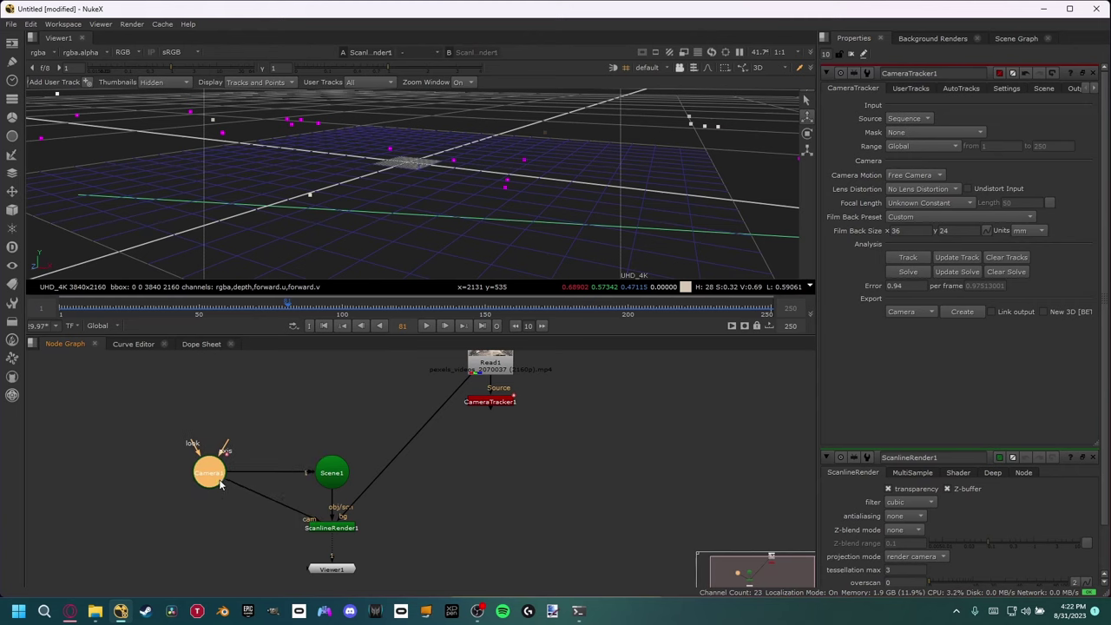
pyautogui.scroll(-4, 577, 229)
pyautogui.scroll(-6, 592, 209)
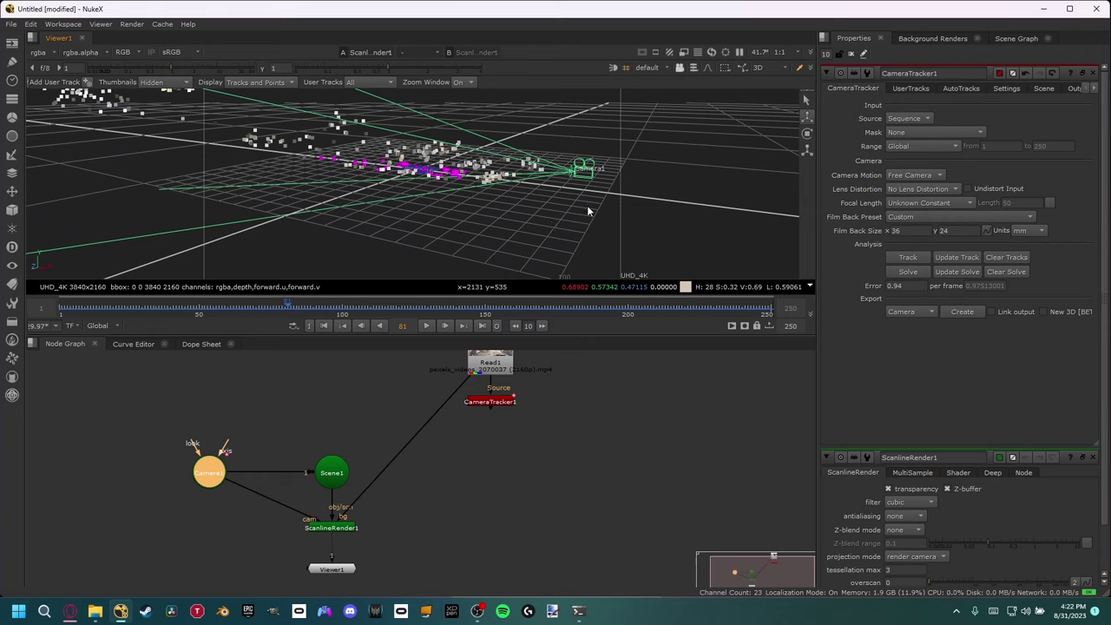
# - Add a WriteGeo node below Camera1 and connect its input to Scene1
pyautogui.moveTo(330, 512); pyautogui.dragTo(434, 466, button='middle')
pyautogui.moveTo(362, 479); pyautogui.dragTo(359, 517, button='middle')
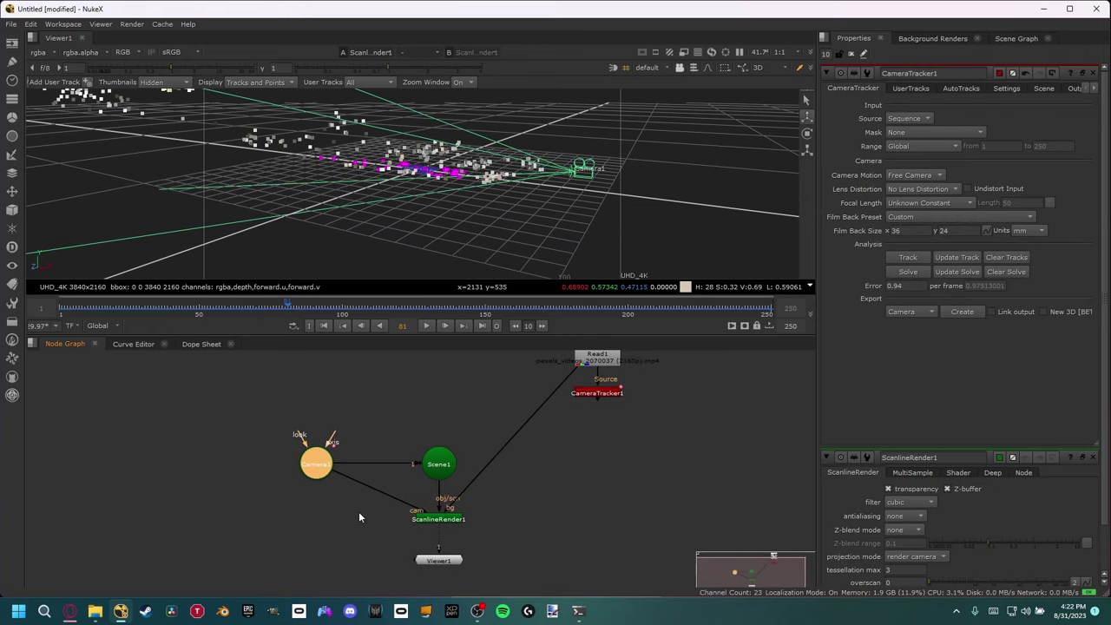
pyautogui.click(368, 549)
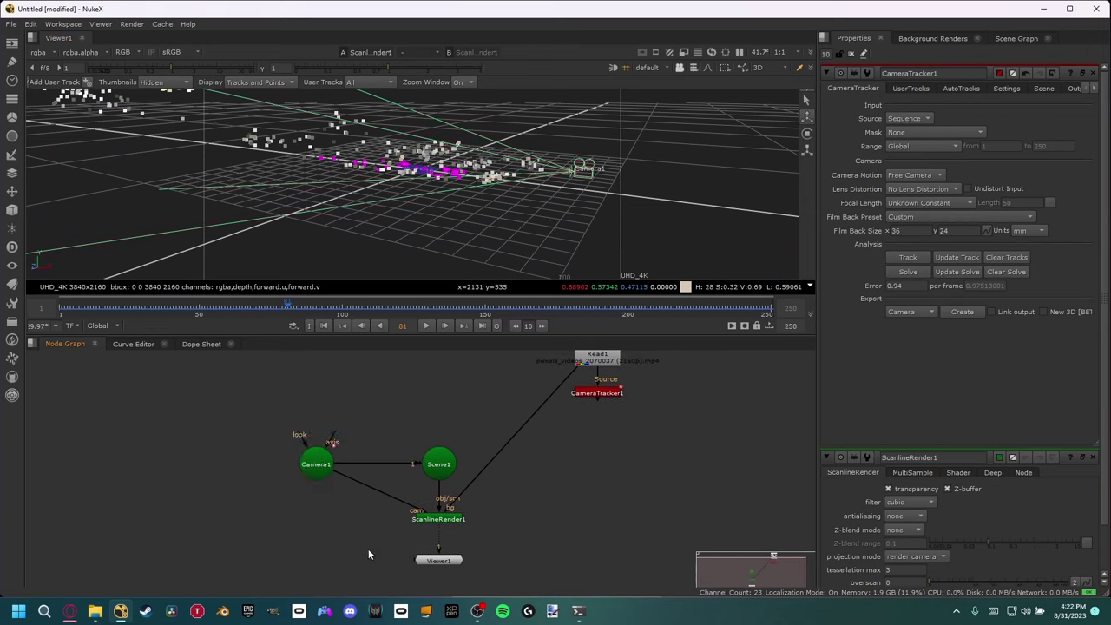
pyautogui.press('Tab')
pyautogui.press('Return')
pyautogui.press('Tab')
pyautogui.write('write')
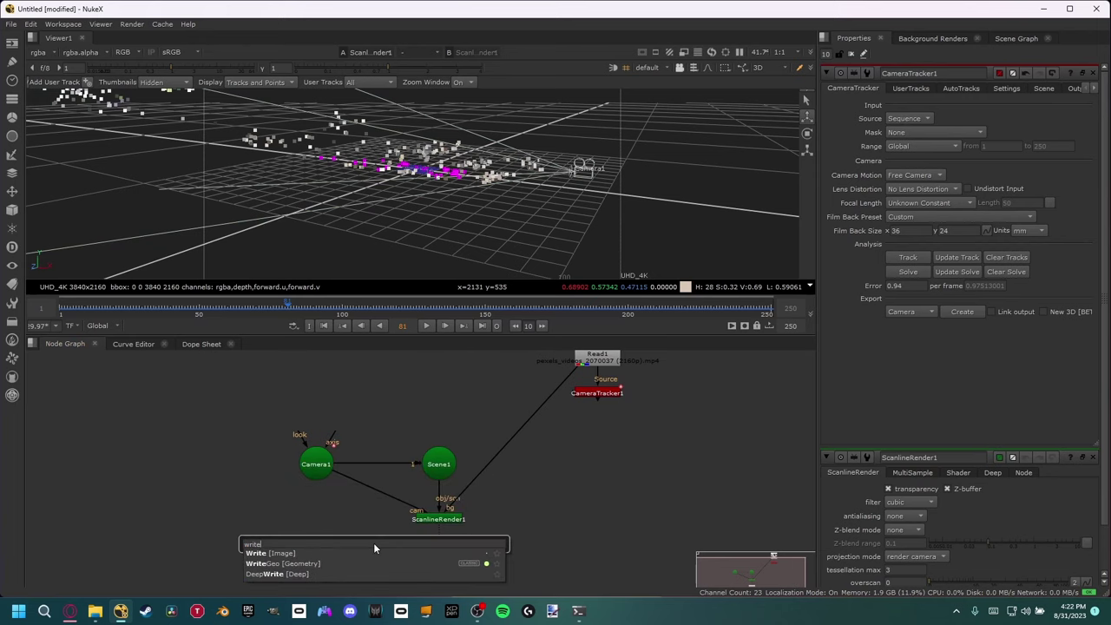
pyautogui.click(262, 565)
pyautogui.moveTo(368, 552); pyautogui.dragTo(440, 465)
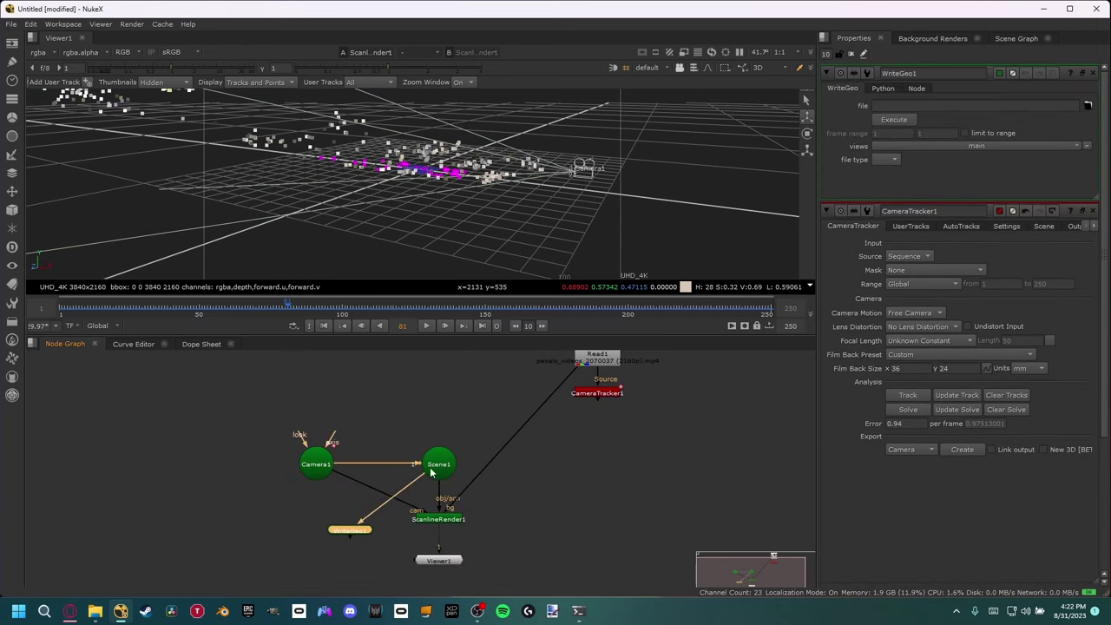
# - Add a Card geometry node above Scene1 and connect it to Scene1
pyautogui.moveTo(402, 501); pyautogui.dragTo(414, 489, button='middle')
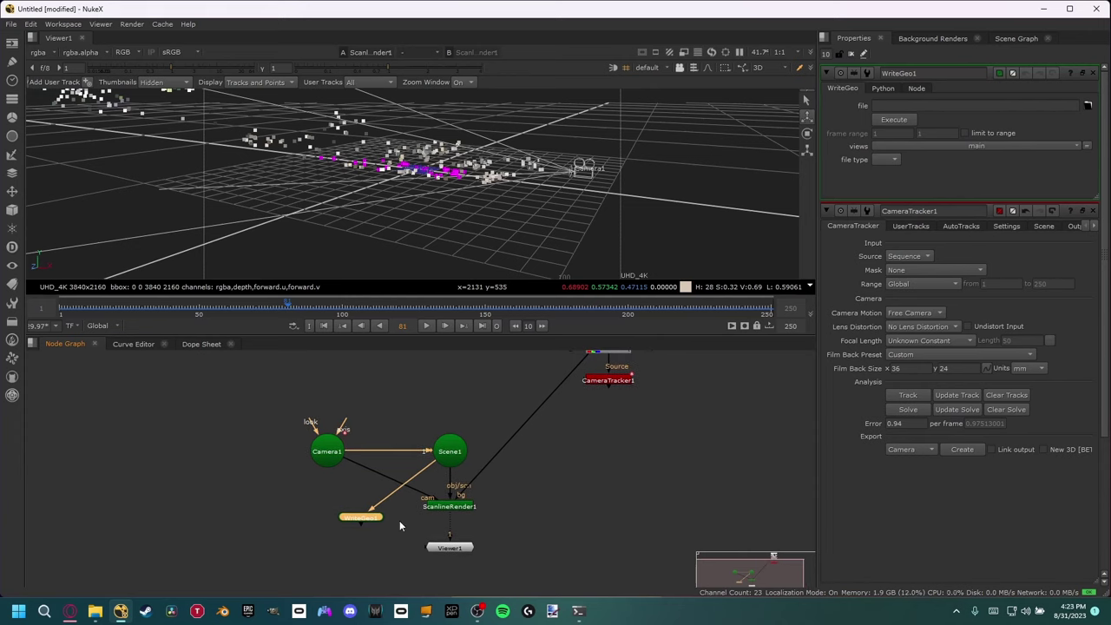
pyautogui.moveTo(468, 417); pyautogui.dragTo(440, 414, button='middle')
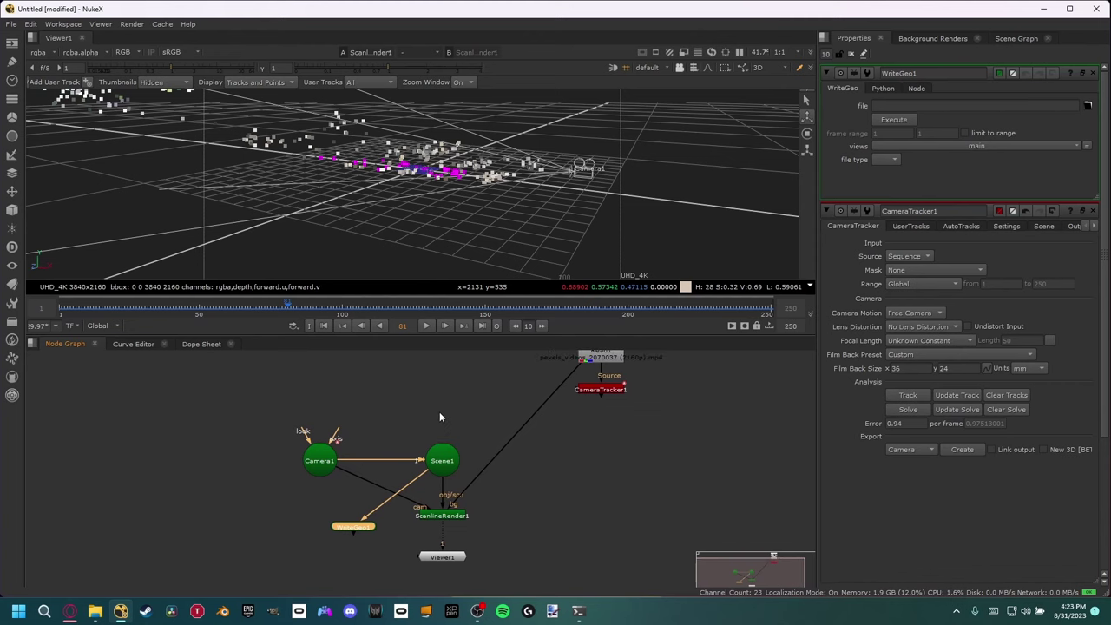
pyautogui.click(440, 415)
pyautogui.press('Tab')
pyautogui.write('card')
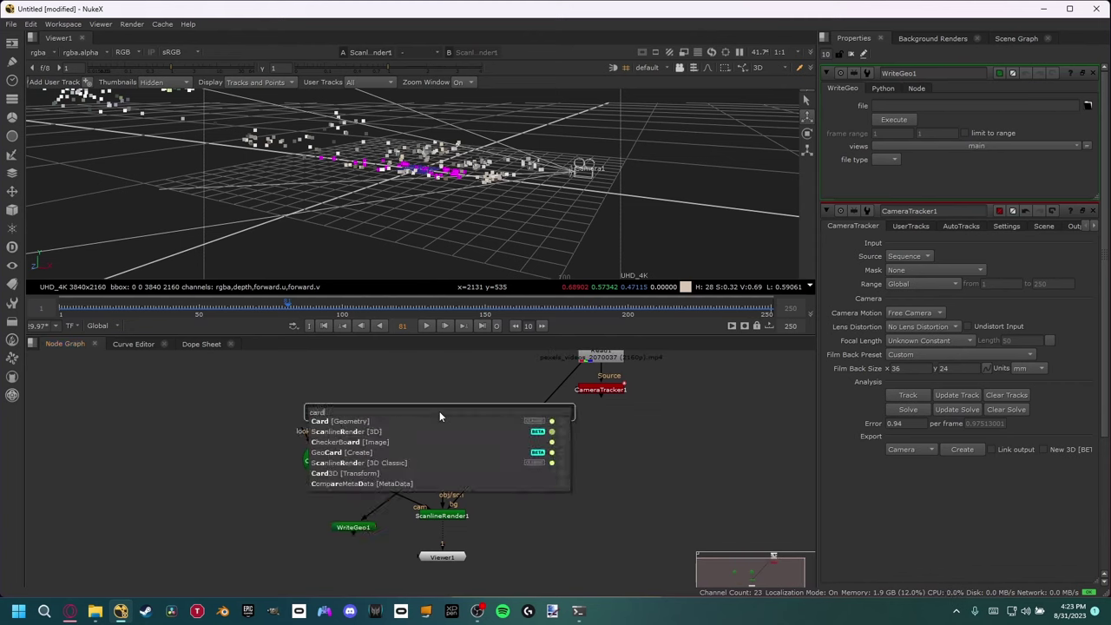
pyautogui.press('Return')
pyautogui.moveTo(440, 424); pyautogui.dragTo(450, 463)
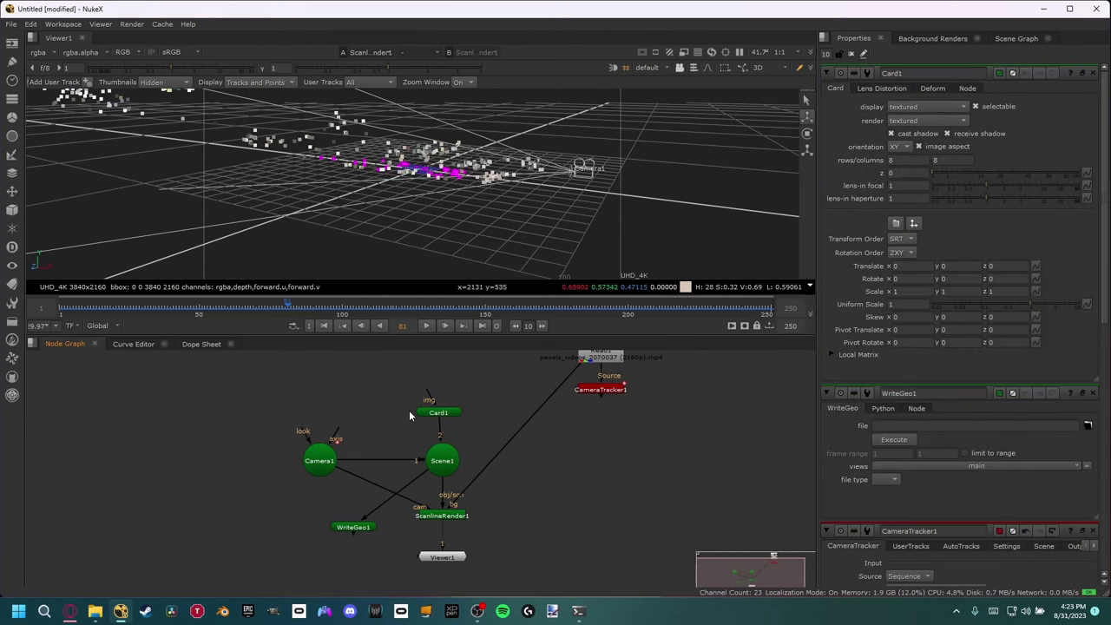
# - Try a Cube geometry node connected to Scene1, placed beside Card1, and delete it again
pyautogui.press('Tab')
pyautogui.write('cube')
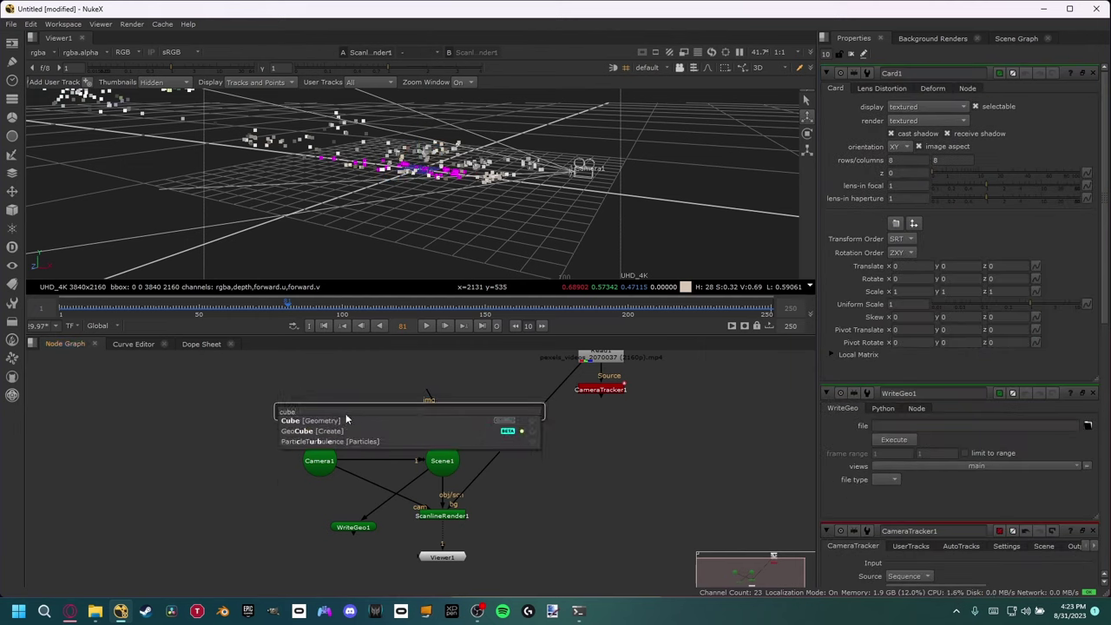
pyautogui.press('Return')
pyautogui.moveTo(404, 421); pyautogui.dragTo(445, 469)
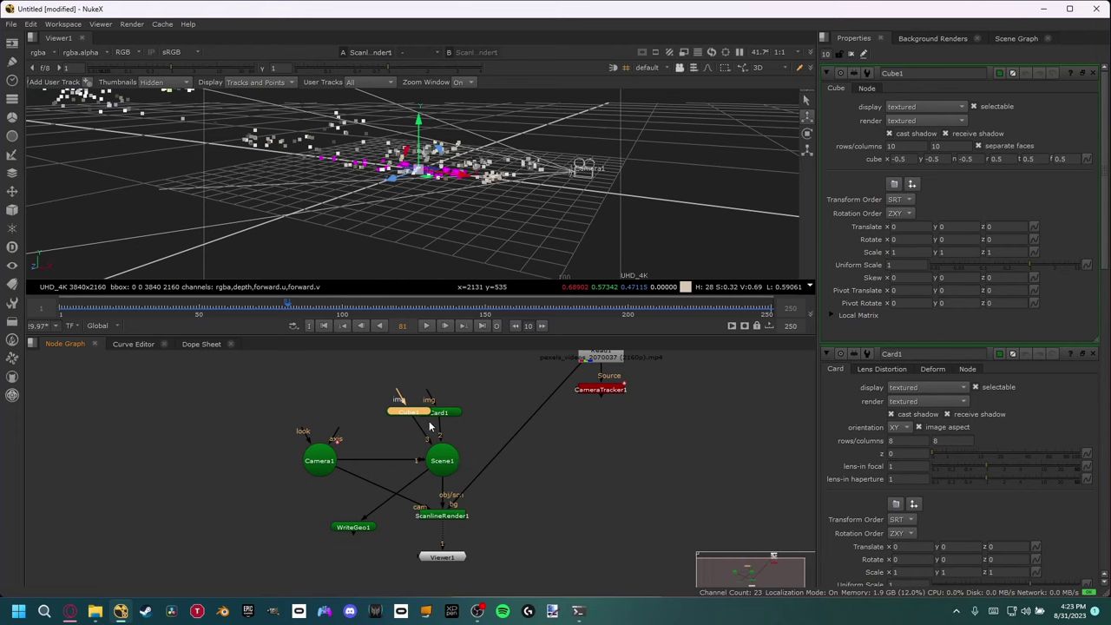
pyautogui.moveTo(430, 426); pyautogui.dragTo(442, 437, button='middle')
pyautogui.moveTo(421, 424); pyautogui.dragTo(394, 427)
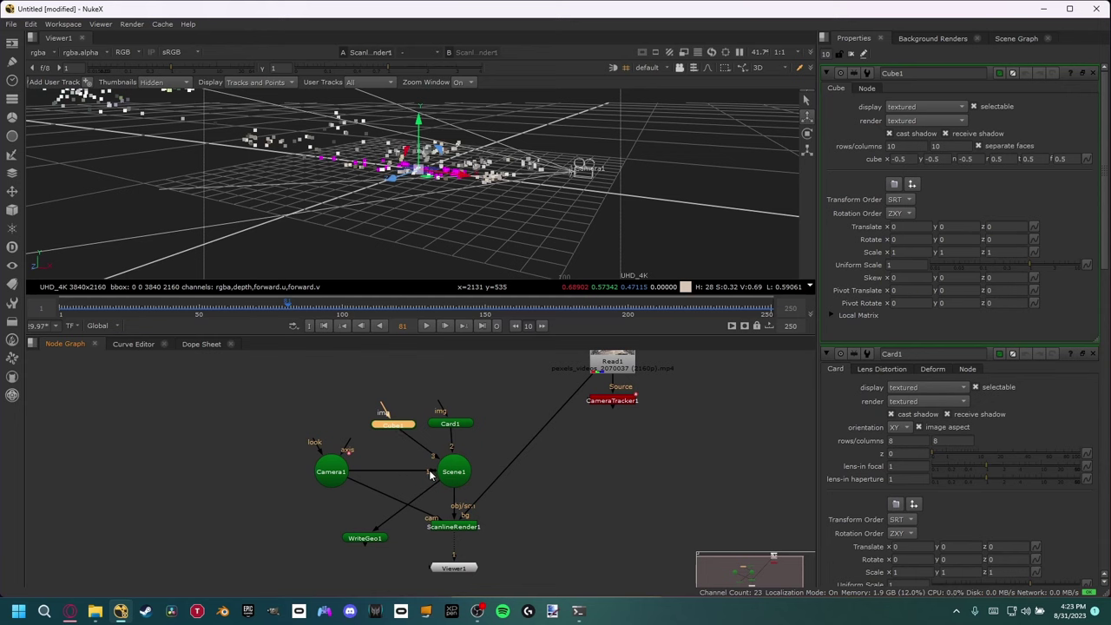
pyautogui.press('Delete')
# - Set the orientation of Card1 to ZX so it lies on the ground plane
pyautogui.click(448, 423)
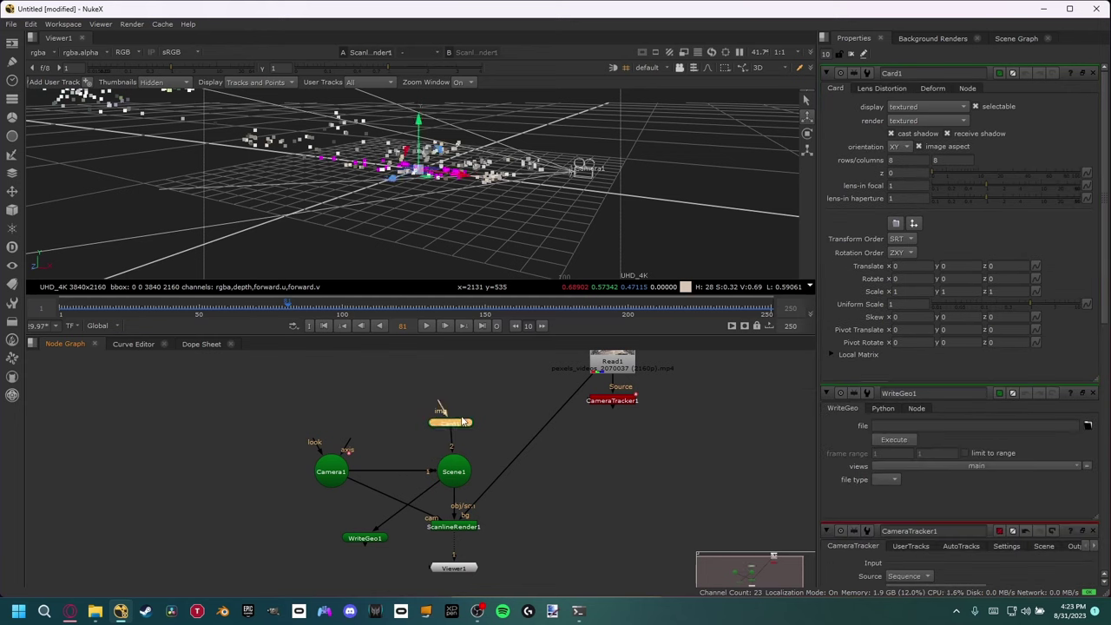
pyautogui.scroll(5, 469, 227)
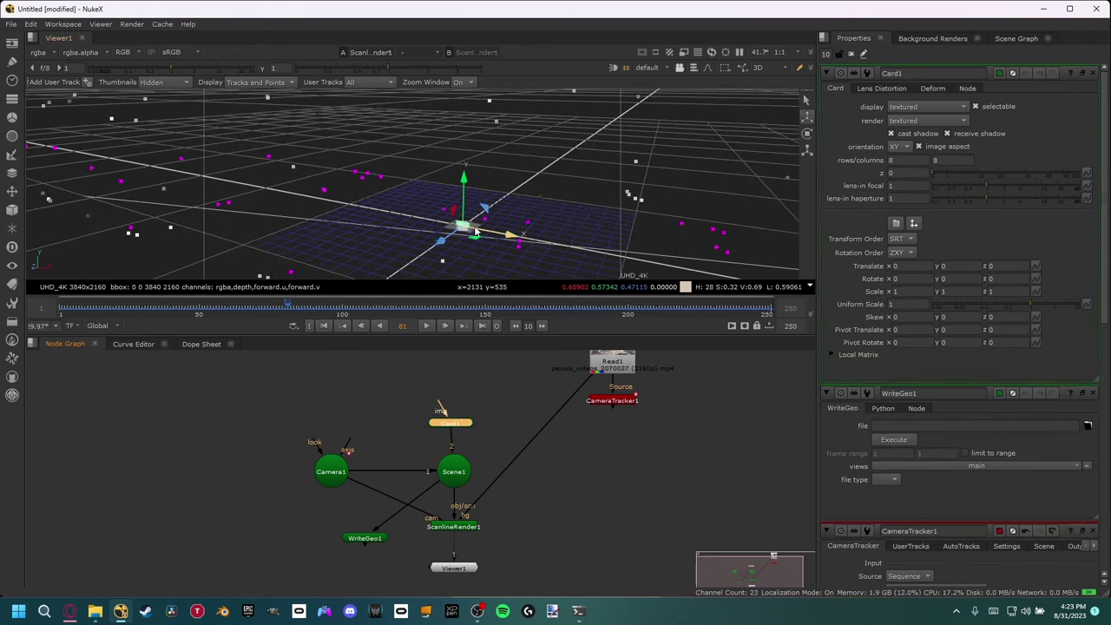
pyautogui.click(896, 148)
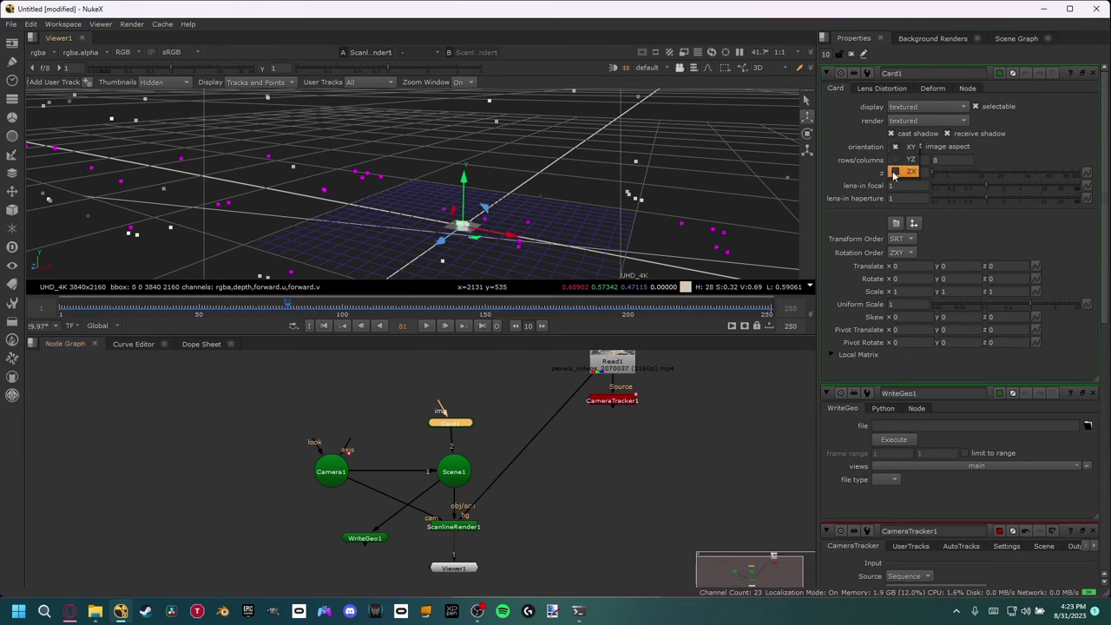
pyautogui.click(894, 174)
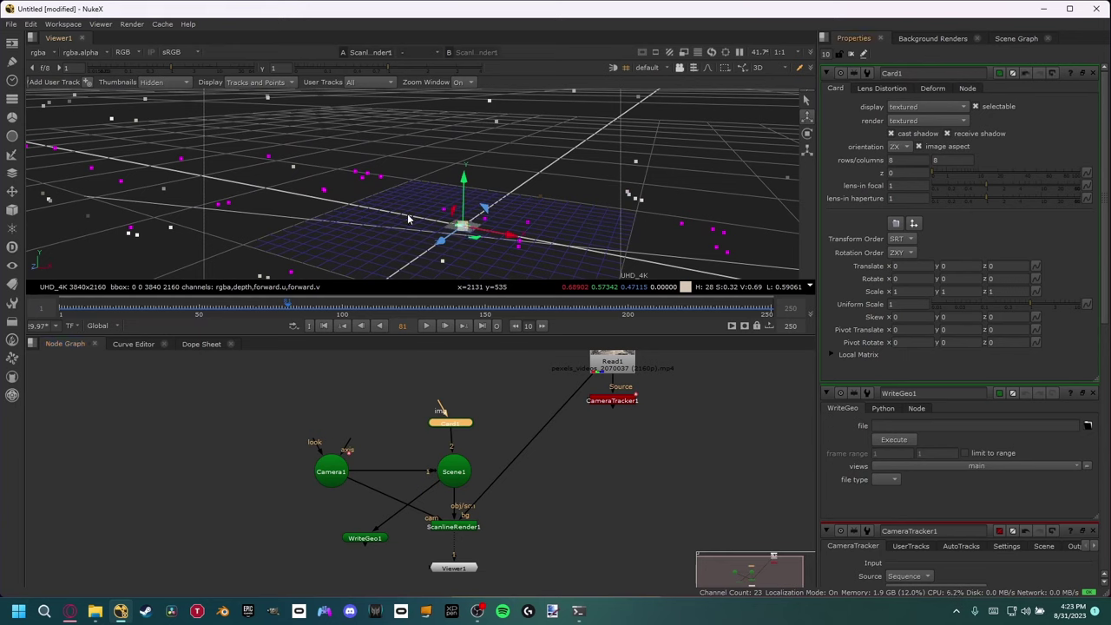
# - Scale Card1 to about 19.07 in X and Z and check it against the footage in the 2D view
pyautogui.press('t')
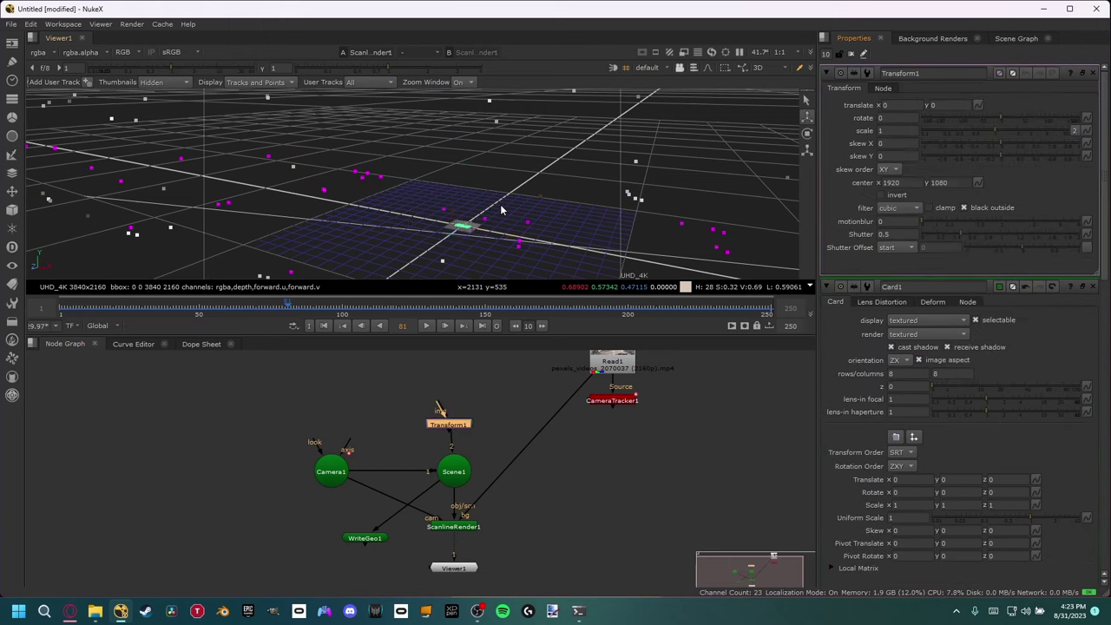
pyautogui.click(469, 229)
pyautogui.hotkey('ctrl', 'shift')
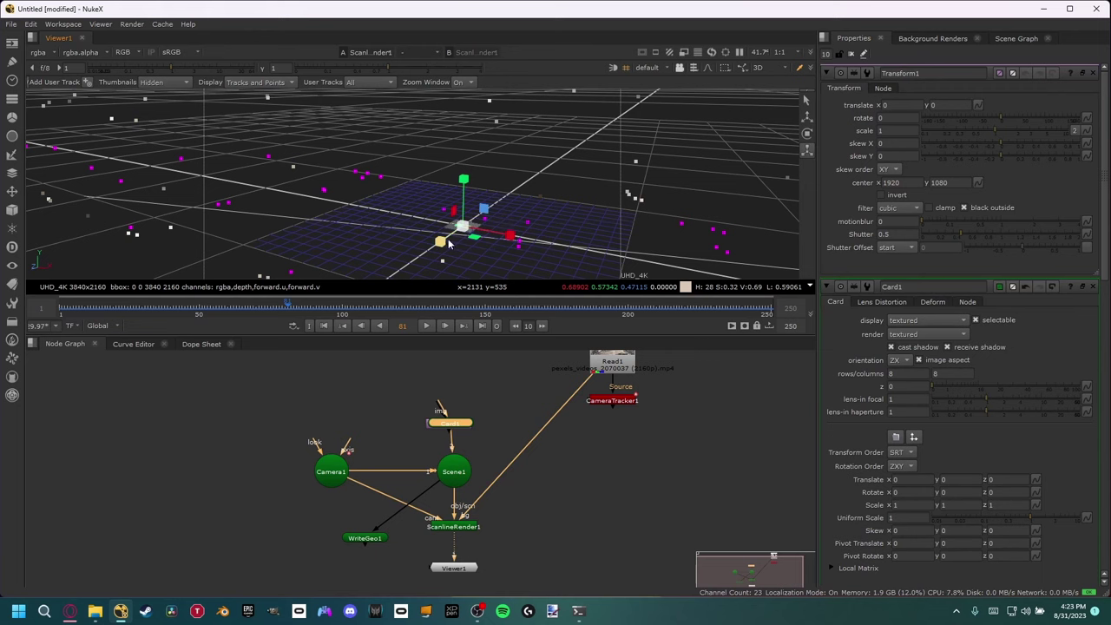
pyautogui.moveTo(470, 239); pyautogui.dragTo(929, 471)
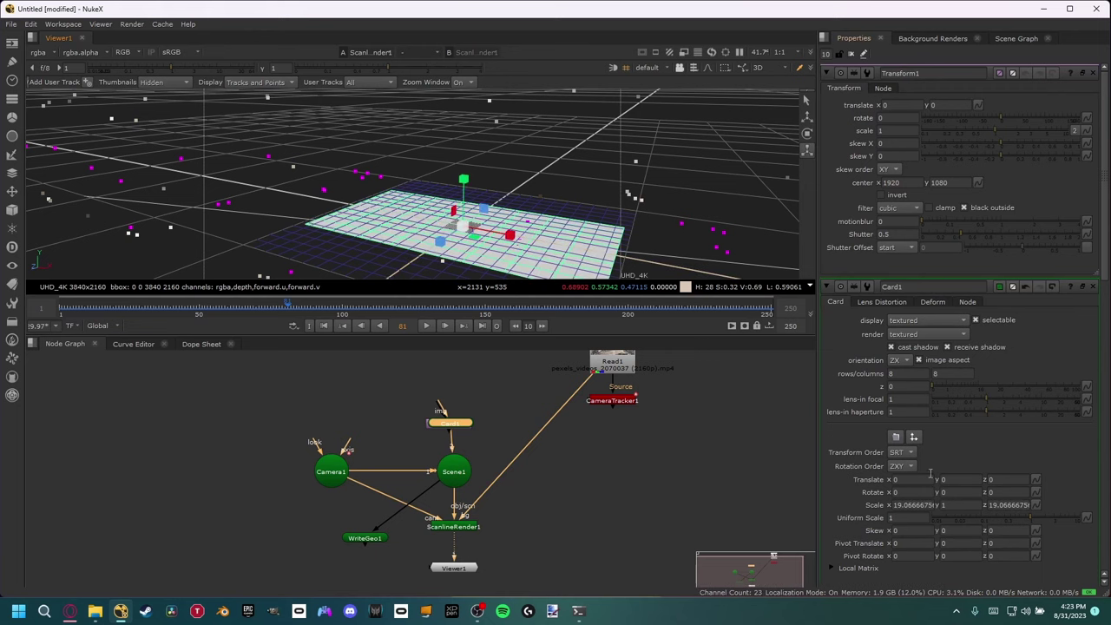
pyautogui.scroll(-8, 720, 232)
pyautogui.press('Tab')
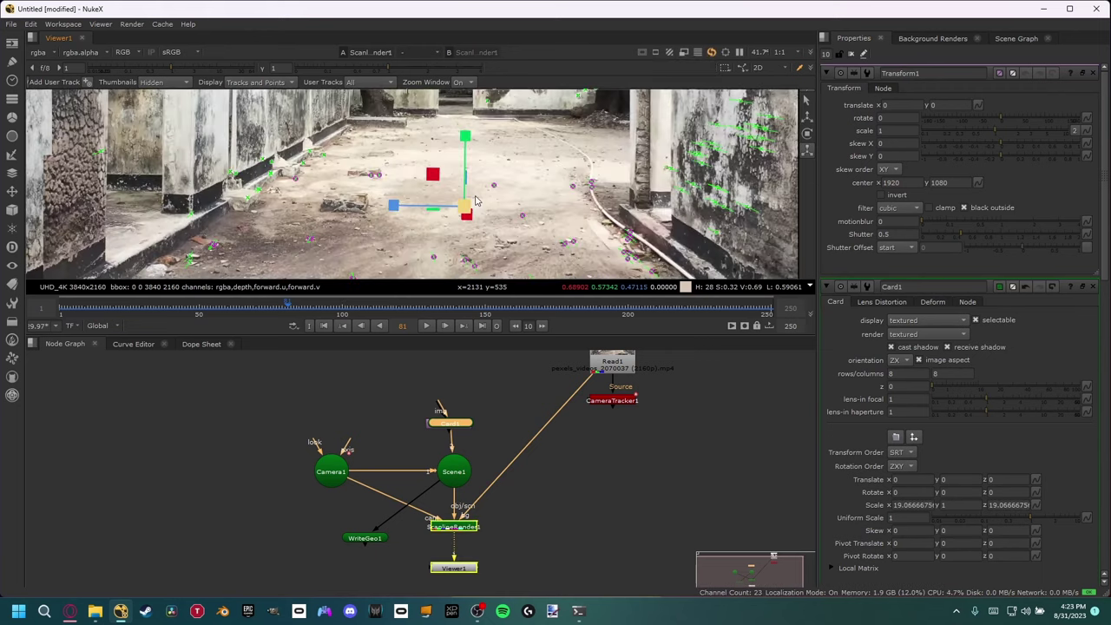
pyautogui.press('Tab')
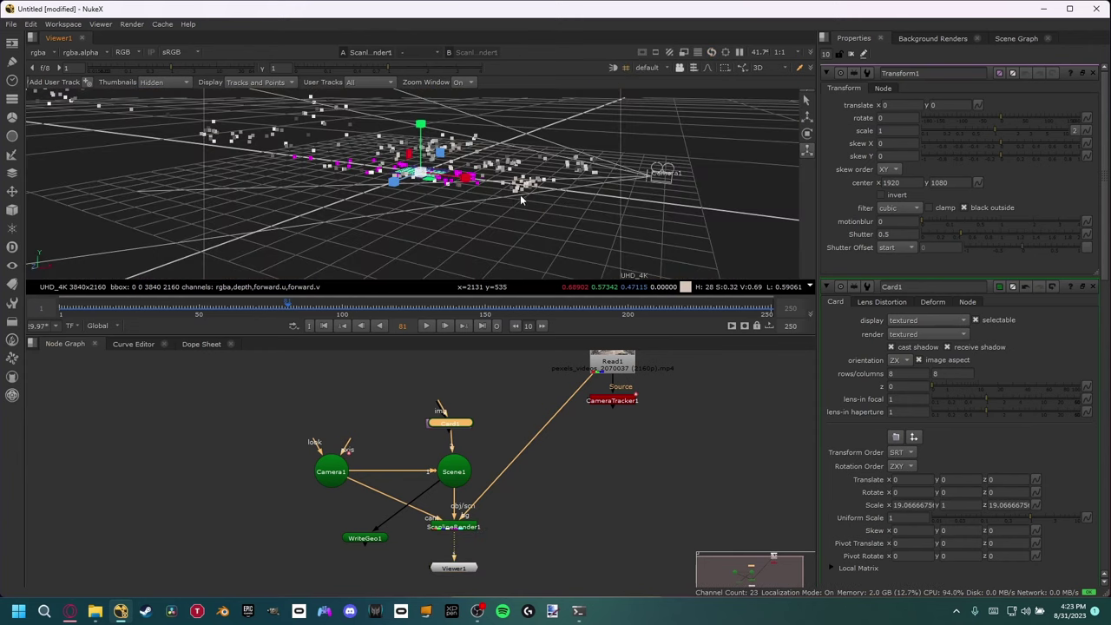
# - Move Card1 aside and delete the stray Transform1 node beneath it
pyautogui.click(405, 463)
pyautogui.moveTo(448, 424); pyautogui.dragTo(414, 432)
pyautogui.press('Delete')
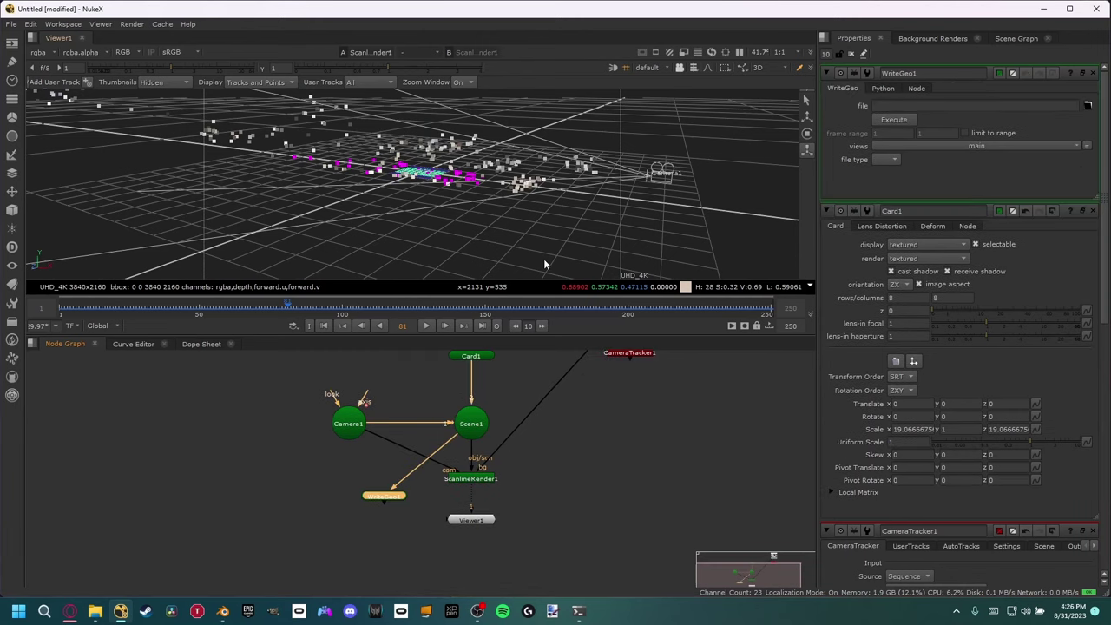
# - Set the file type of WriteGeo1 to fbx
pyautogui.click(892, 160)
pyautogui.click(896, 184)
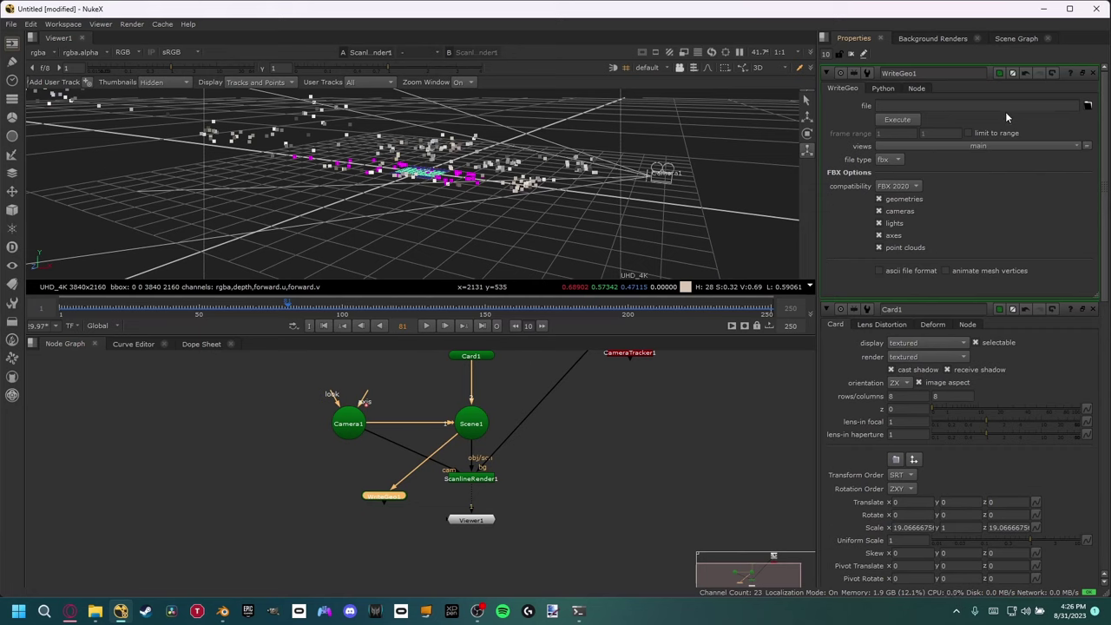
# - Set the output file of WriteGeo1 to nuke_camera.fbx in the A:/Tutorials/Nuke Camera Tracking folder
pyautogui.click(1087, 106)
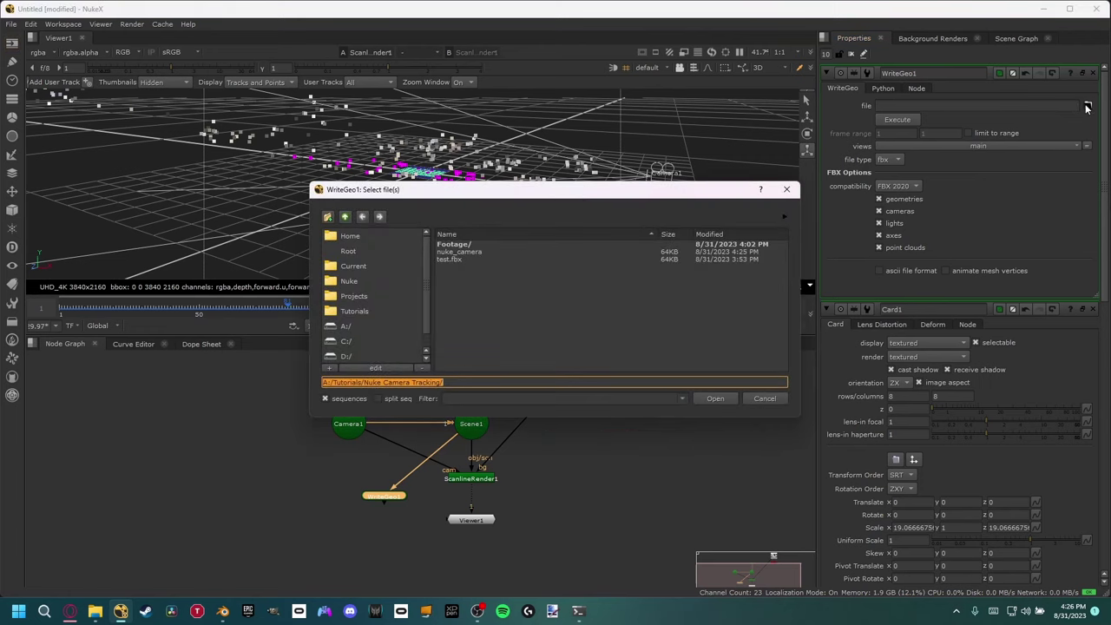
pyautogui.click(476, 252)
pyautogui.click(512, 379)
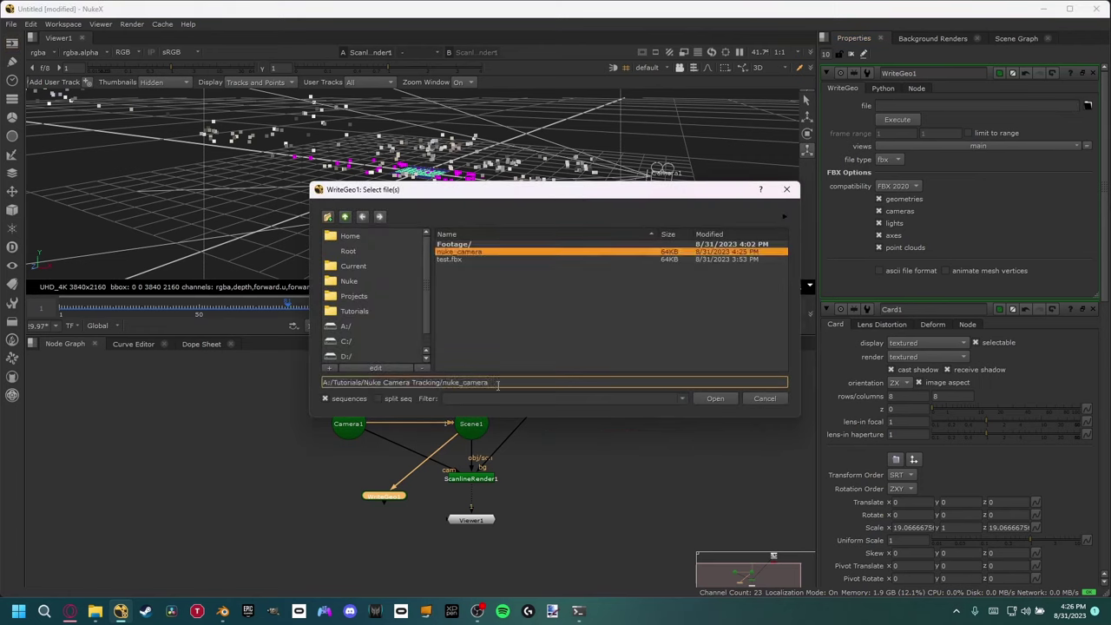
pyautogui.write('.fbx')
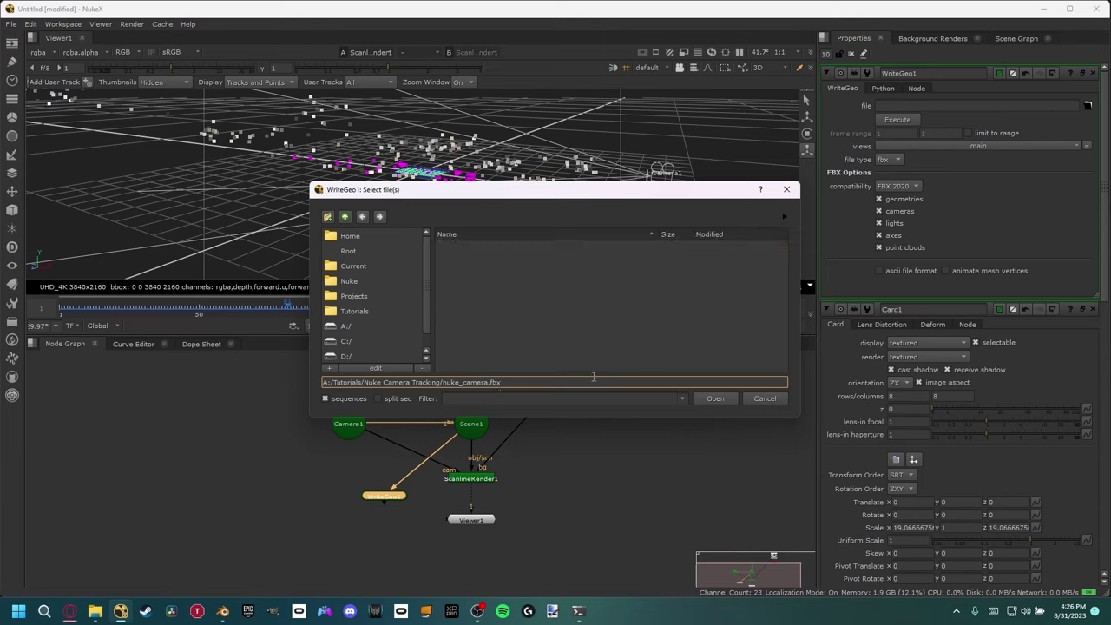
pyautogui.click(715, 398)
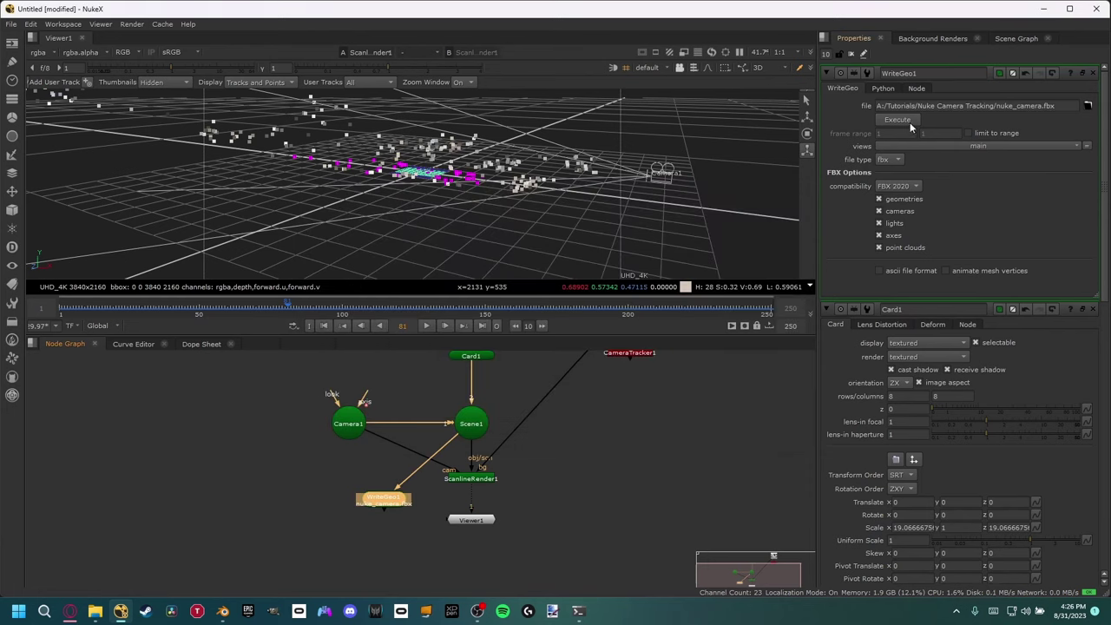
# - Execute the WriteGeo1 export over the global frame range 1-250
pyautogui.click(909, 121)
pyautogui.click(554, 287)
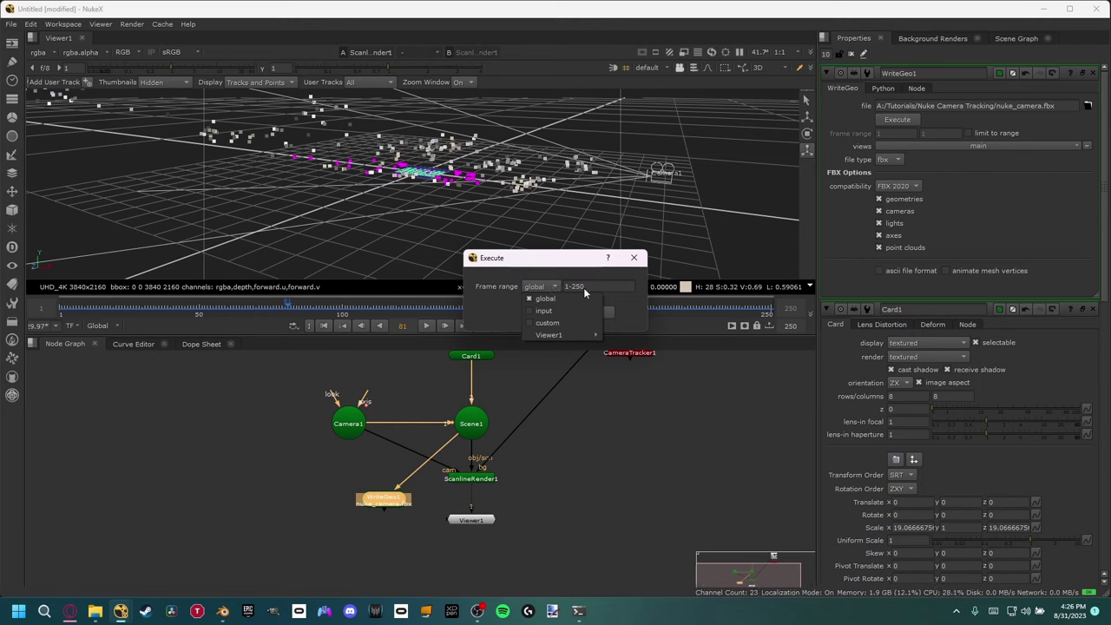
pyautogui.click(543, 310)
pyautogui.click(549, 287)
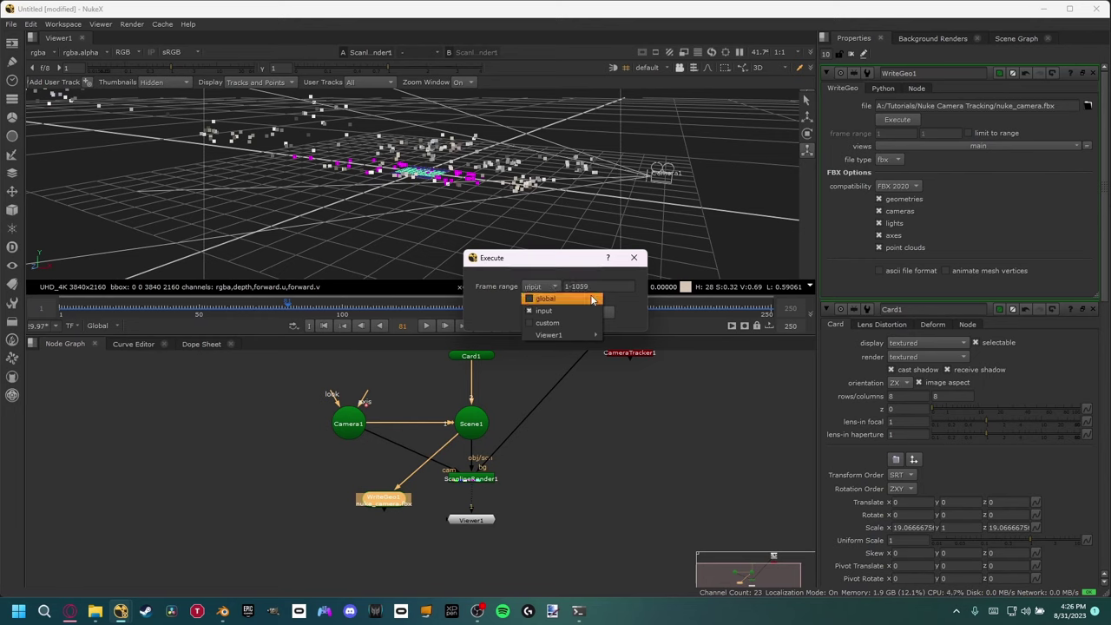
pyautogui.click(561, 298)
pyautogui.moveTo(589, 291); pyautogui.dragTo(564, 293)
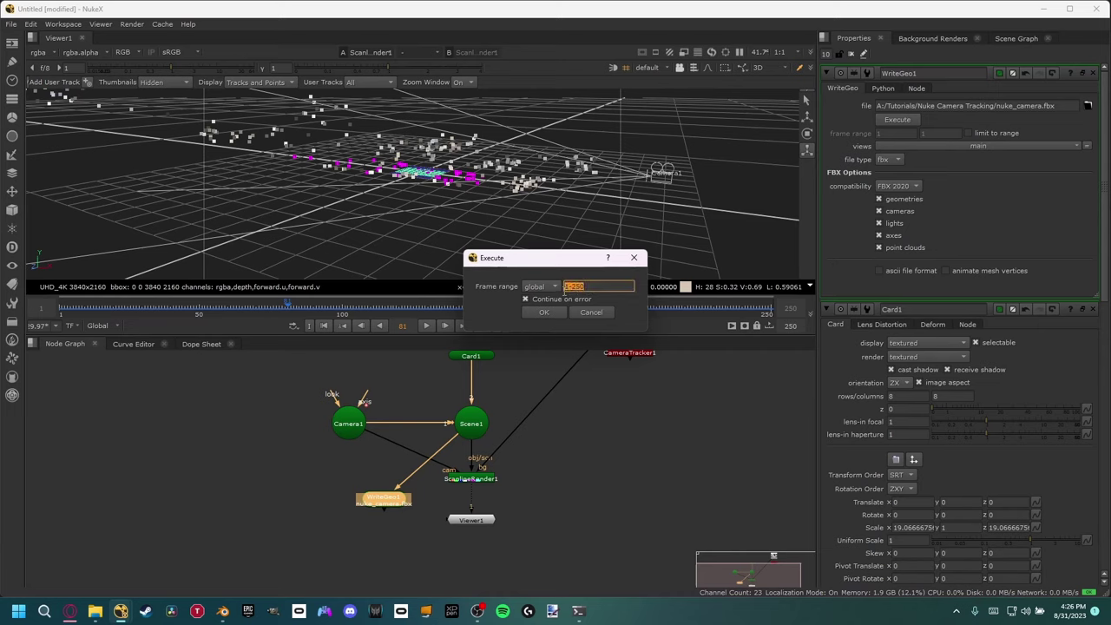
pyautogui.click(551, 313)
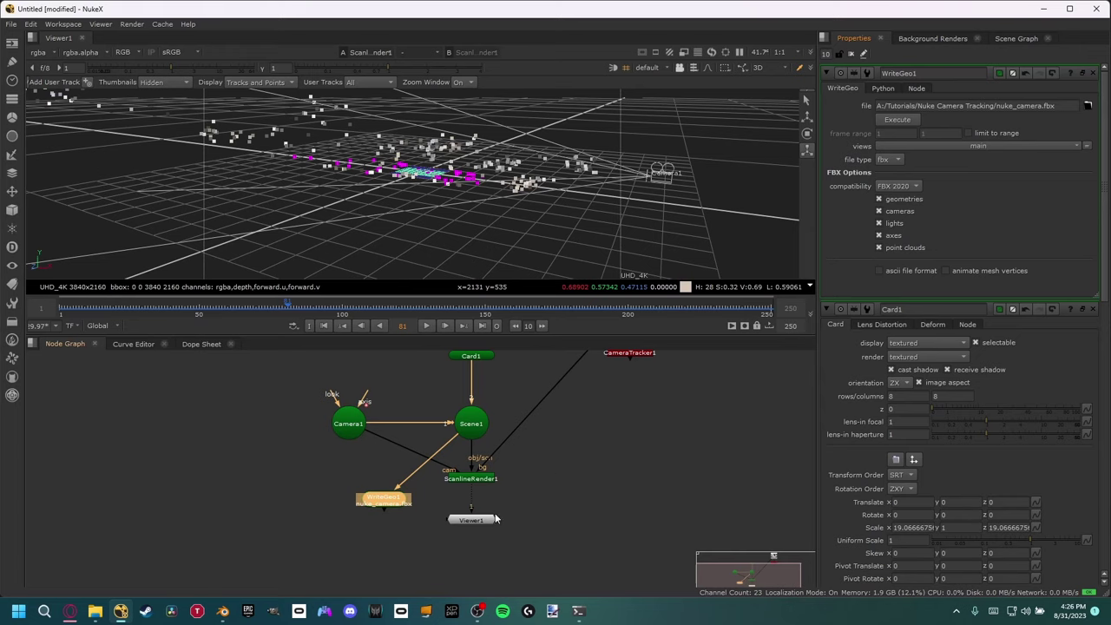
# - Switch to Blender and delete the default camera, cube and light
pyautogui.click(222, 611)
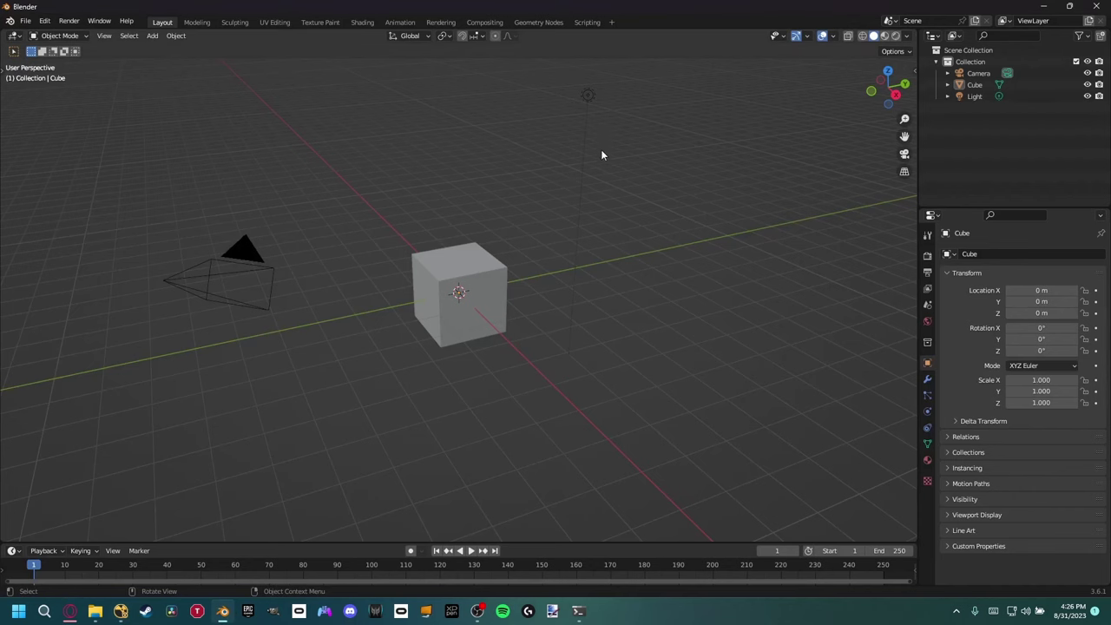
pyautogui.press('a')
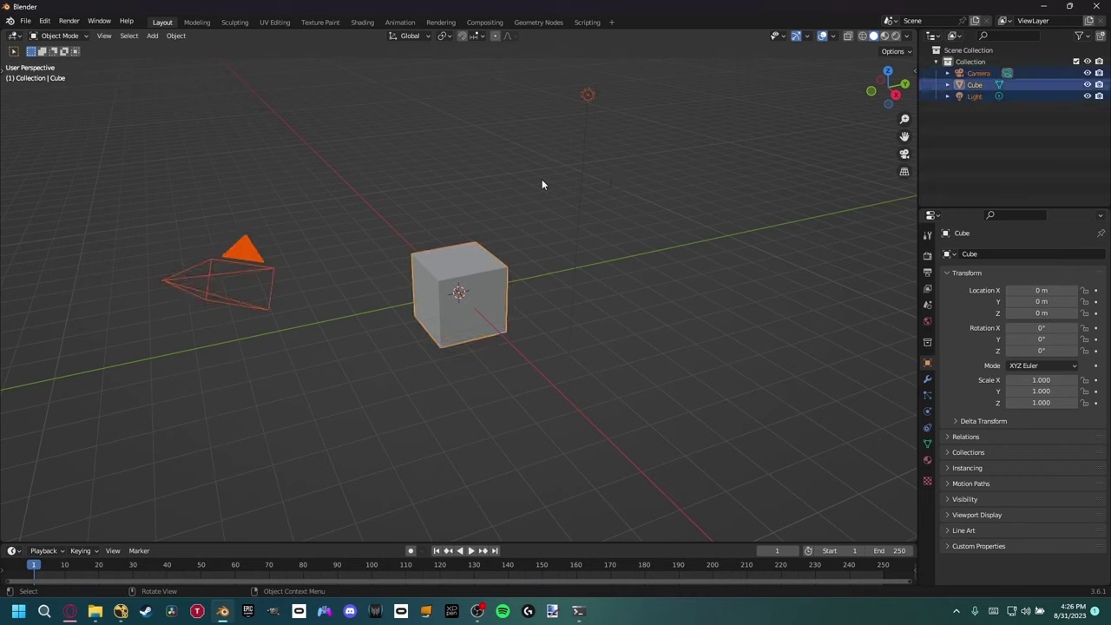
pyautogui.press('Delete')
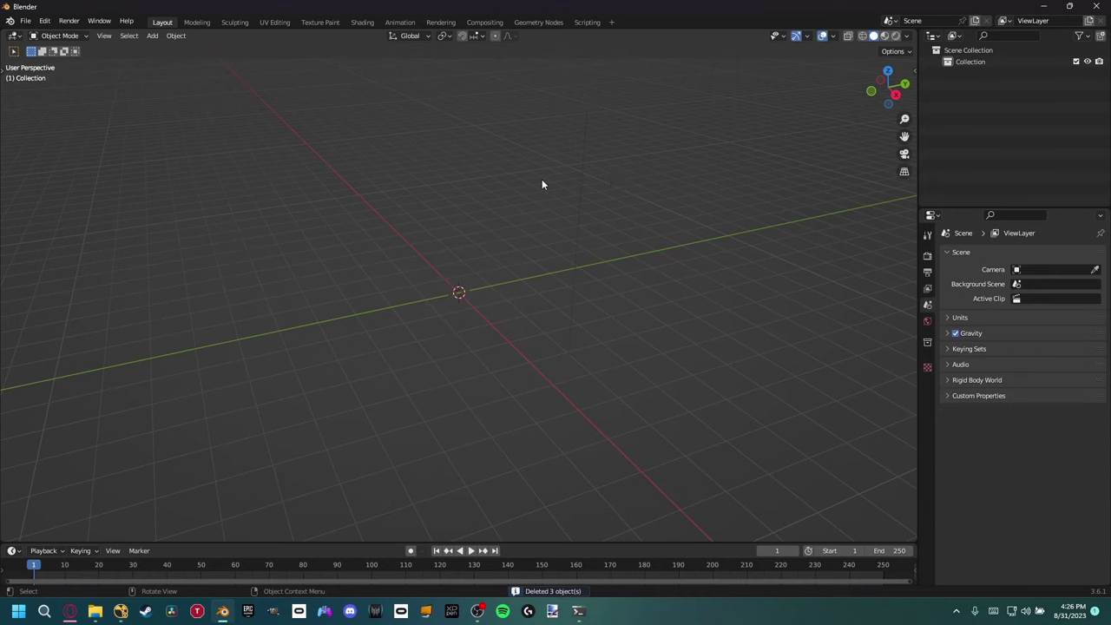
# - Import nuke_camera.fbx from the Nuke Camera Tracking folder as FBX with the default options
pyautogui.click(25, 20)
pyautogui.moveTo(44, 178)
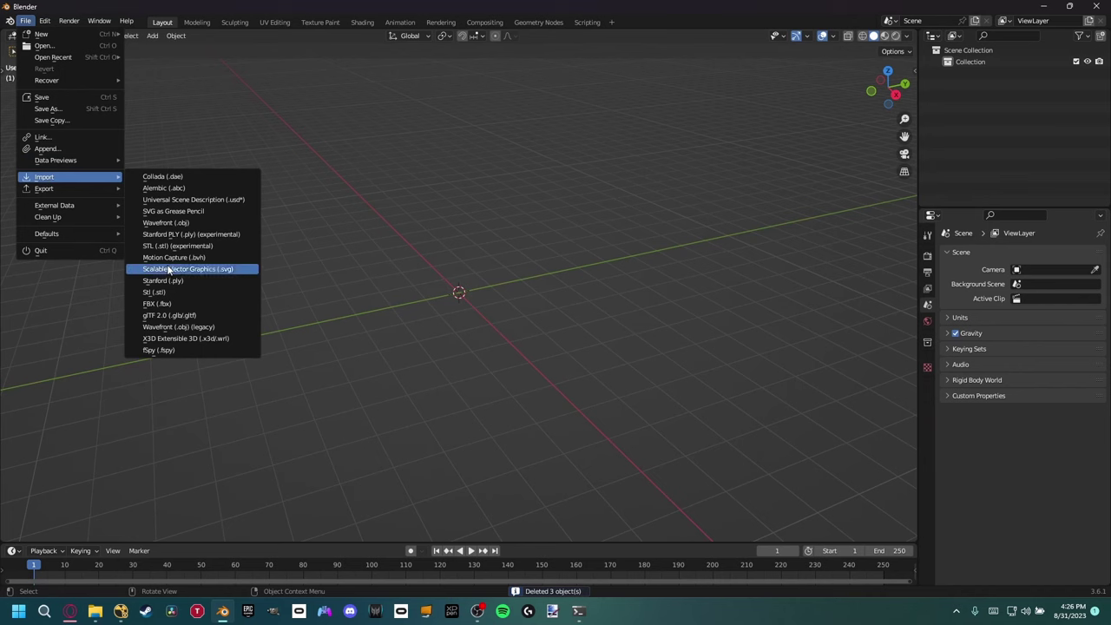
pyautogui.click(164, 304)
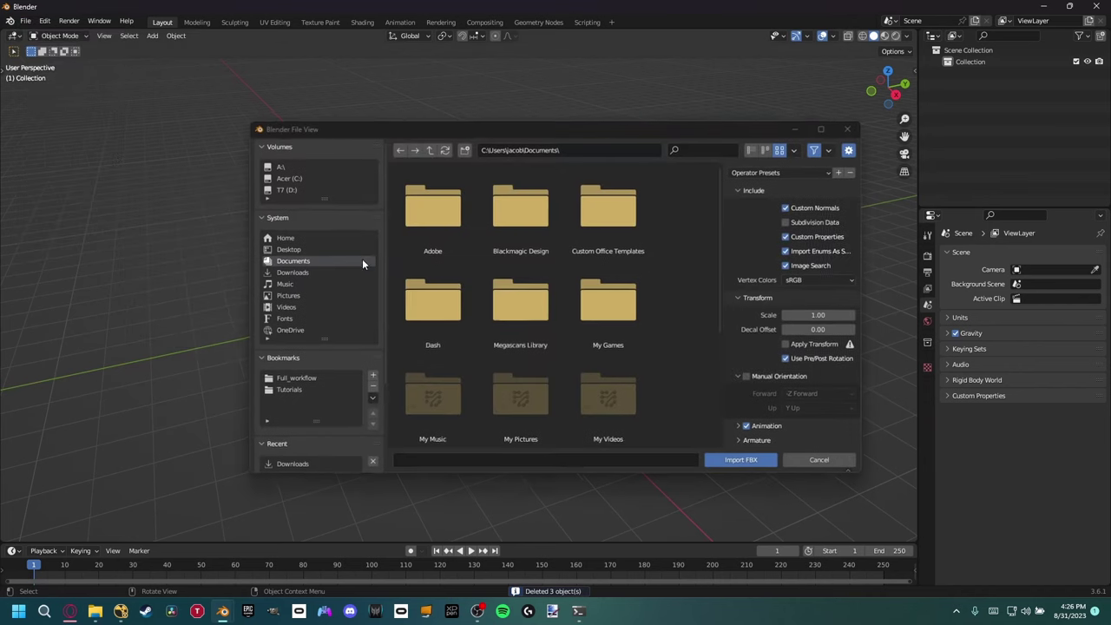
pyautogui.click(287, 391)
pyautogui.doubleClick(608, 333)
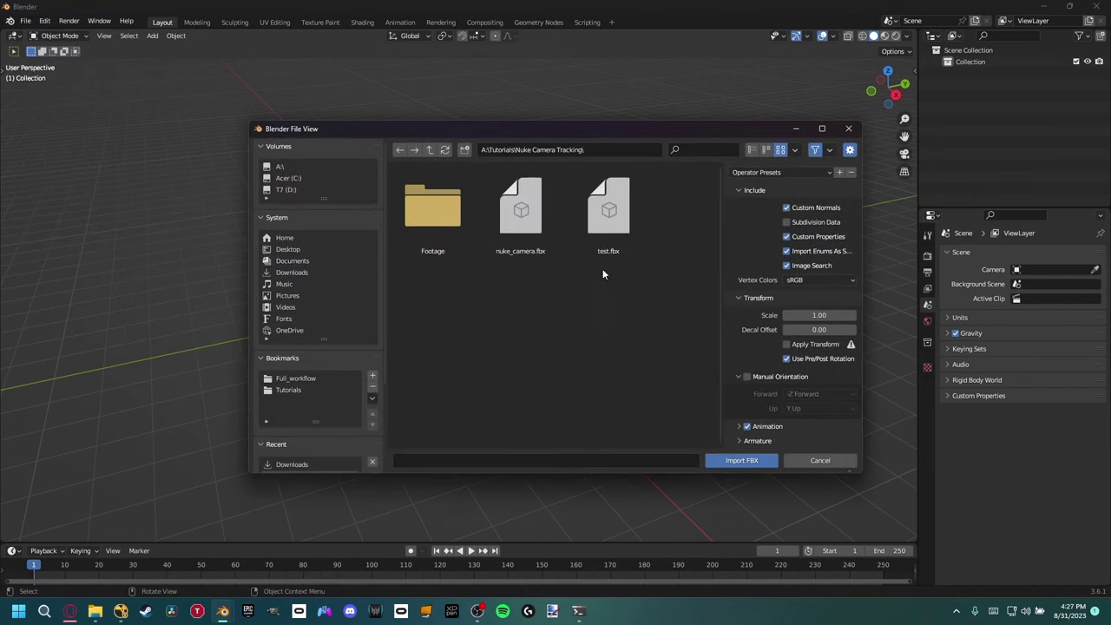
pyautogui.click(519, 235)
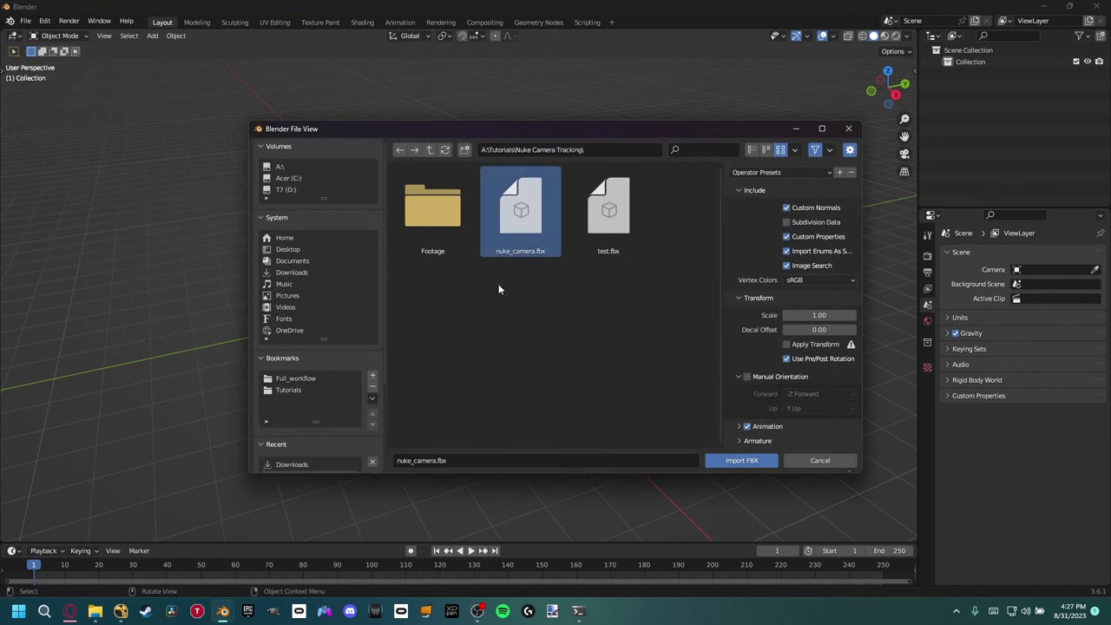
pyautogui.click(734, 461)
# - Deselect the imported objects and add a Plain Axes empty at the world origin
pyautogui.scroll(3, 504, 320)
pyautogui.scroll(4, 558, 301)
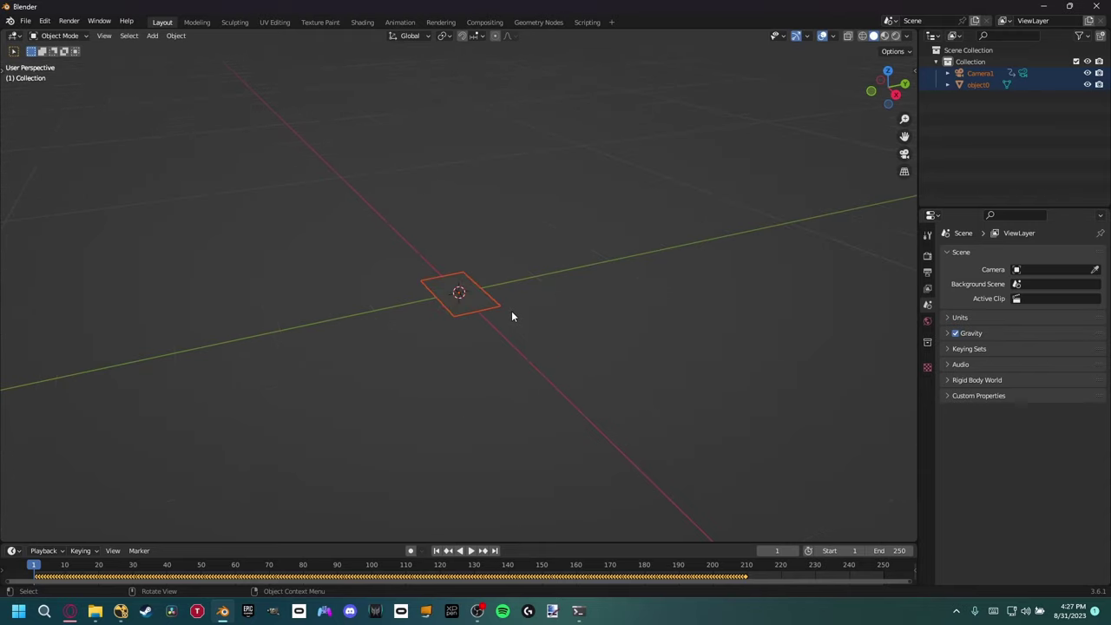
pyautogui.click(538, 320)
pyautogui.hotkey('shift', 'a')
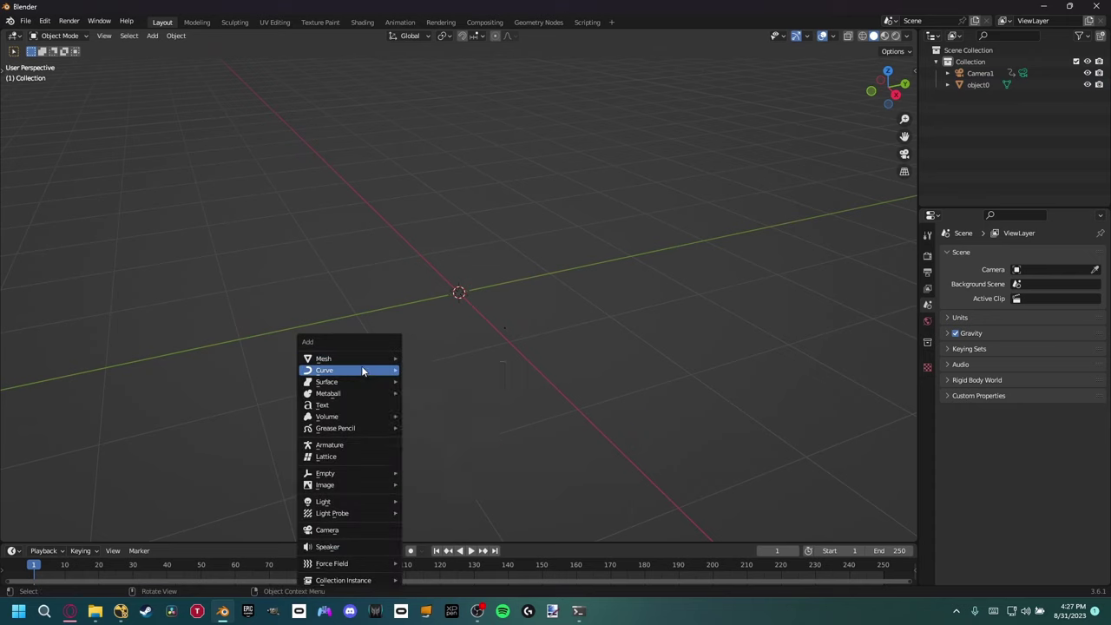
pyautogui.moveTo(348, 473)
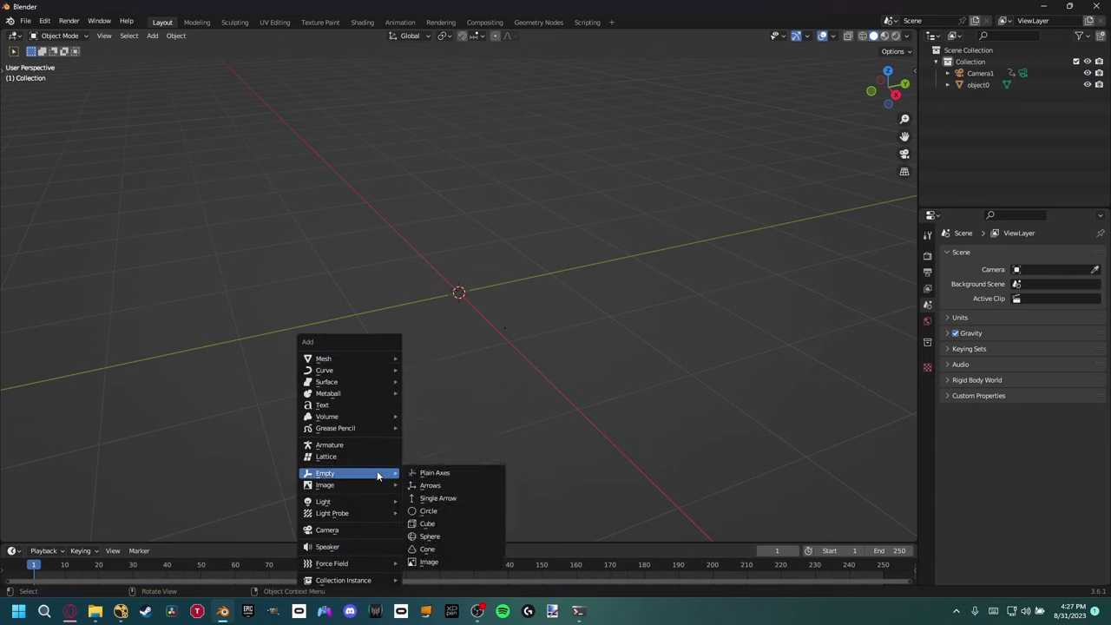
pyautogui.click(468, 473)
# - Parent object0 and Camera1 to the Empty
pyautogui.click(969, 99)
pyautogui.keyDown('ctrl'); pyautogui.click(984, 73); pyautogui.keyUp('ctrl')
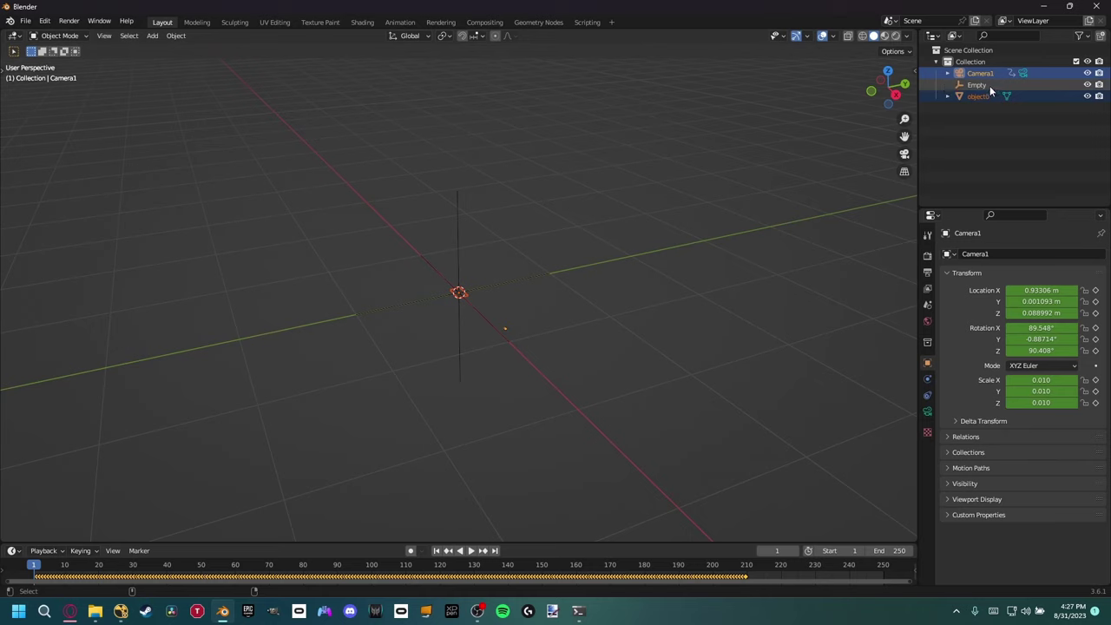
pyautogui.click(990, 86)
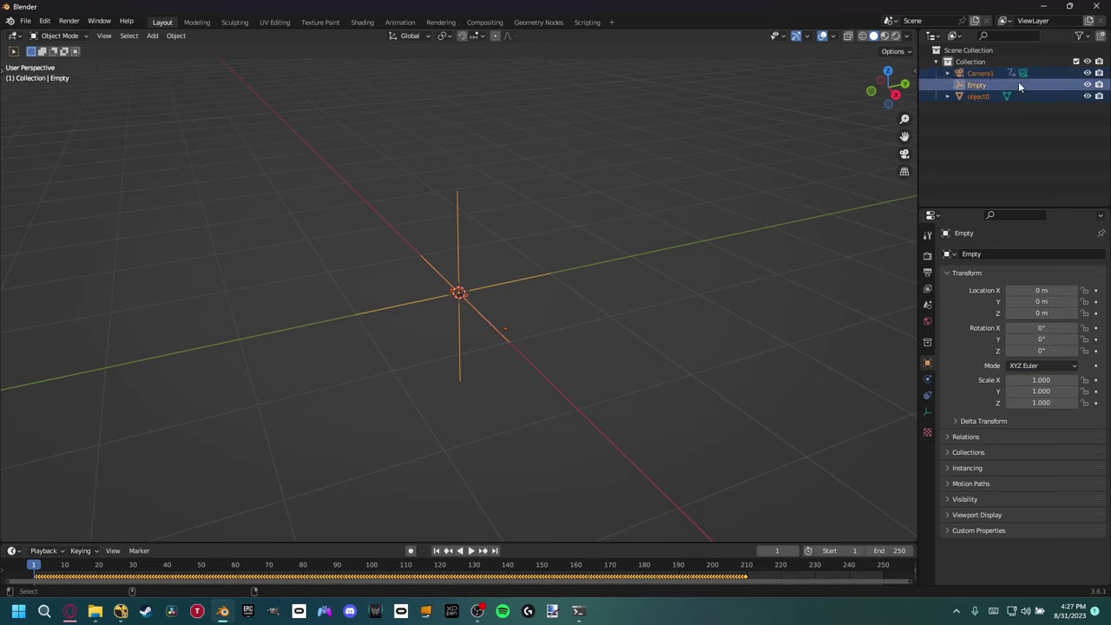
pyautogui.hotkey('ctrl', 'p')
pyautogui.click(491, 204)
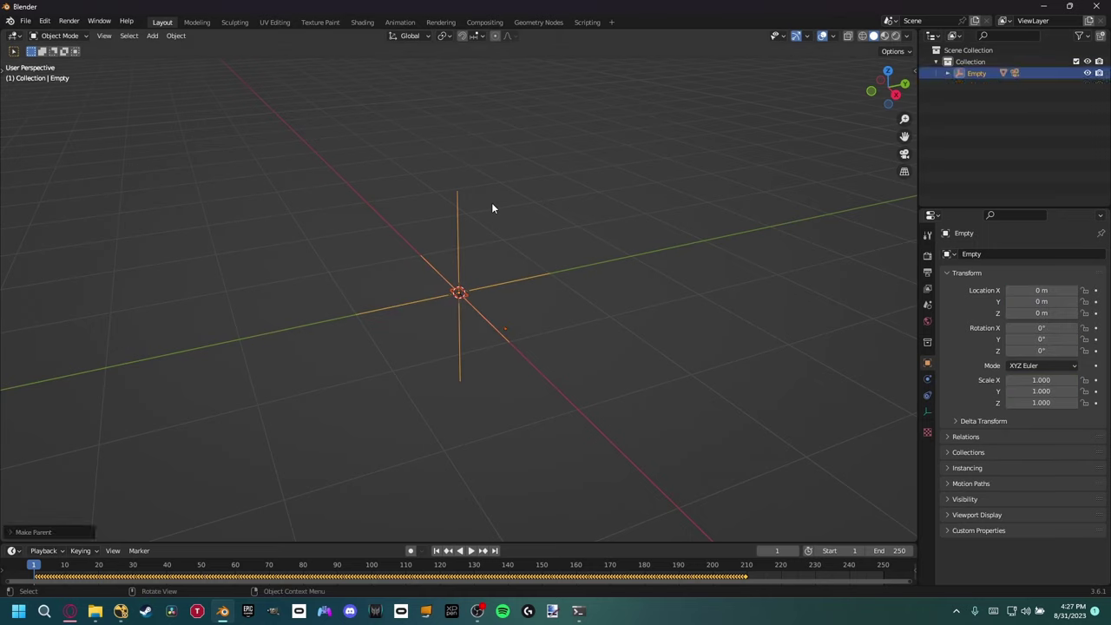
# - Scale the Empty up uniformly to about 27.8 to enlarge the camera and card with it
pyautogui.click(966, 96)
pyautogui.click(978, 75)
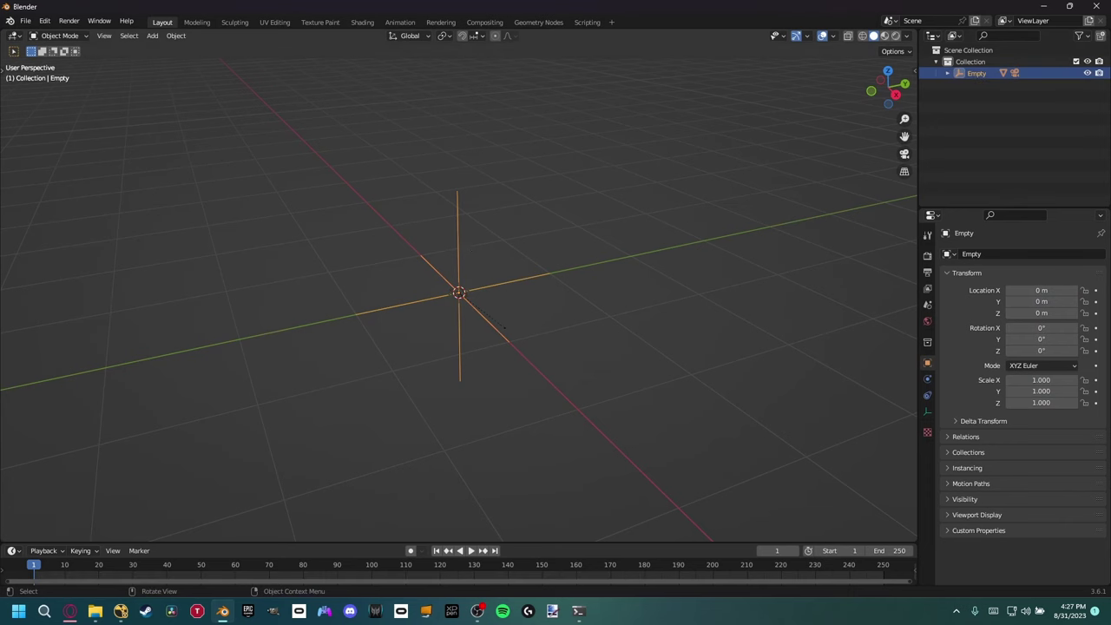
pyautogui.press('s')
pyautogui.click(566, 491)
pyautogui.moveTo(565, 394); pyautogui.dragTo(650, 372, button='middle')
pyautogui.press('s')
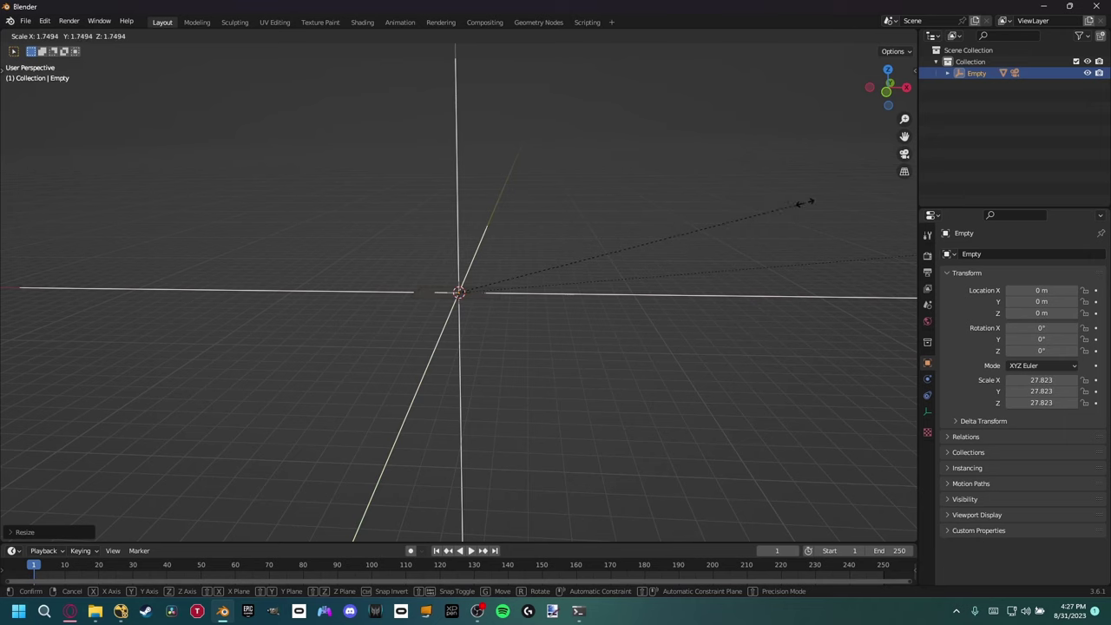
pyautogui.click(806, 202)
# - Set the viewport display size of Camera1 to 12 m
pyautogui.keyDown('shift'); pyautogui.moveTo(749, 289); pyautogui.dragTo(528, 305, button='middle'); pyautogui.keyUp('shift')
pyautogui.click(693, 273)
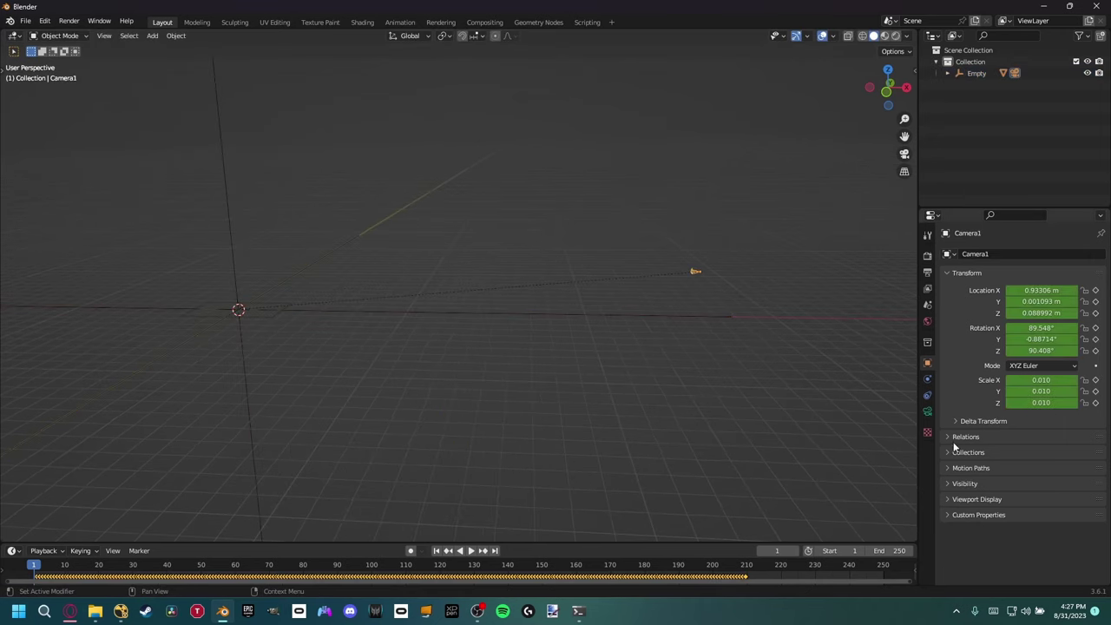
pyautogui.click(927, 412)
pyautogui.click(991, 465)
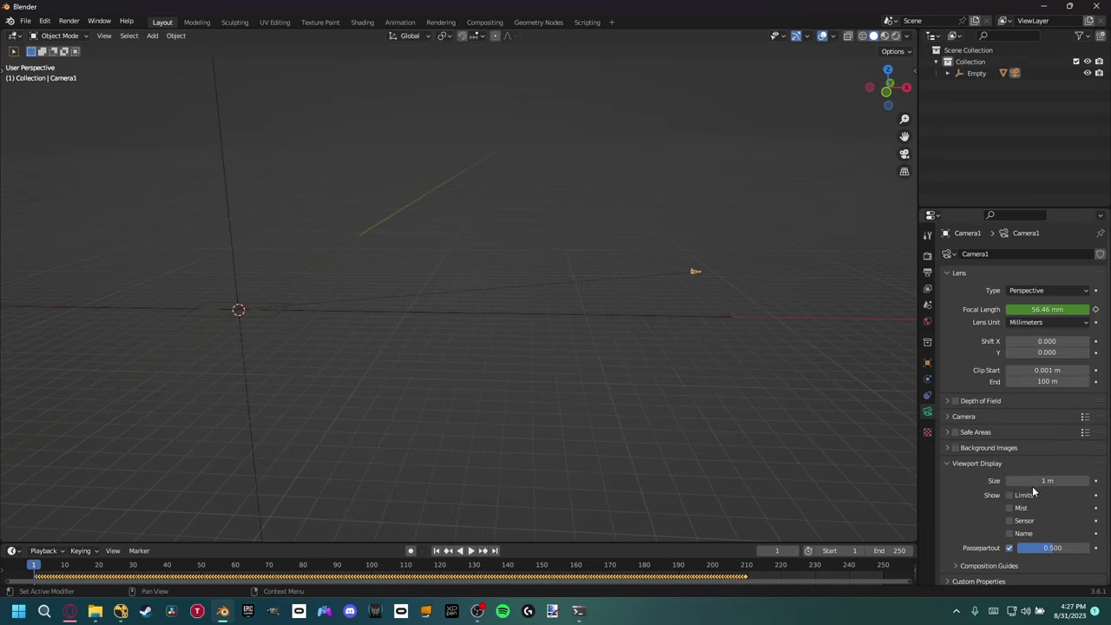
pyautogui.moveTo(1033, 482); pyautogui.dragTo(1070, 482)
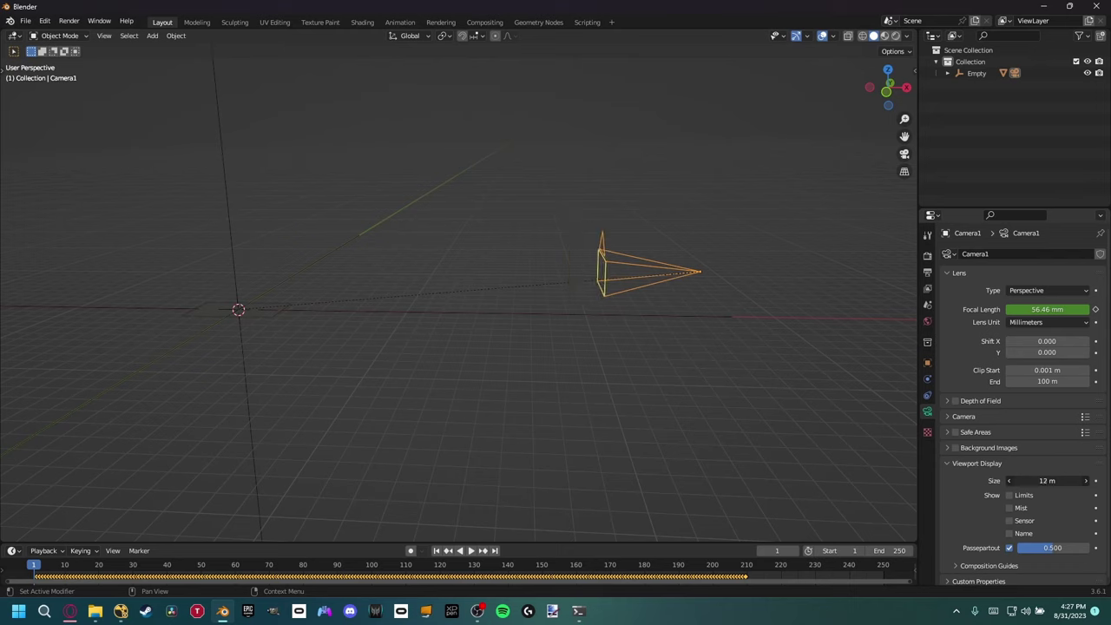
# - Play the camera animation up to frame 120 and look at the scene through the camera
pyautogui.press('space')
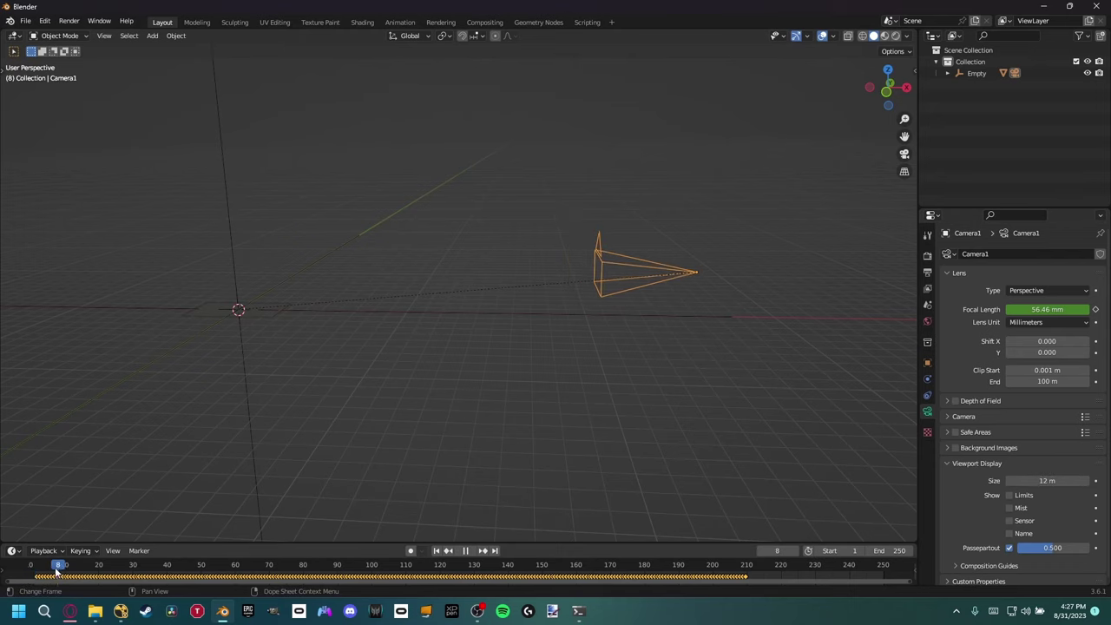
pyautogui.press('space')
pyautogui.moveTo(506, 467); pyautogui.dragTo(444, 395, button='middle')
pyautogui.press('KP_0')
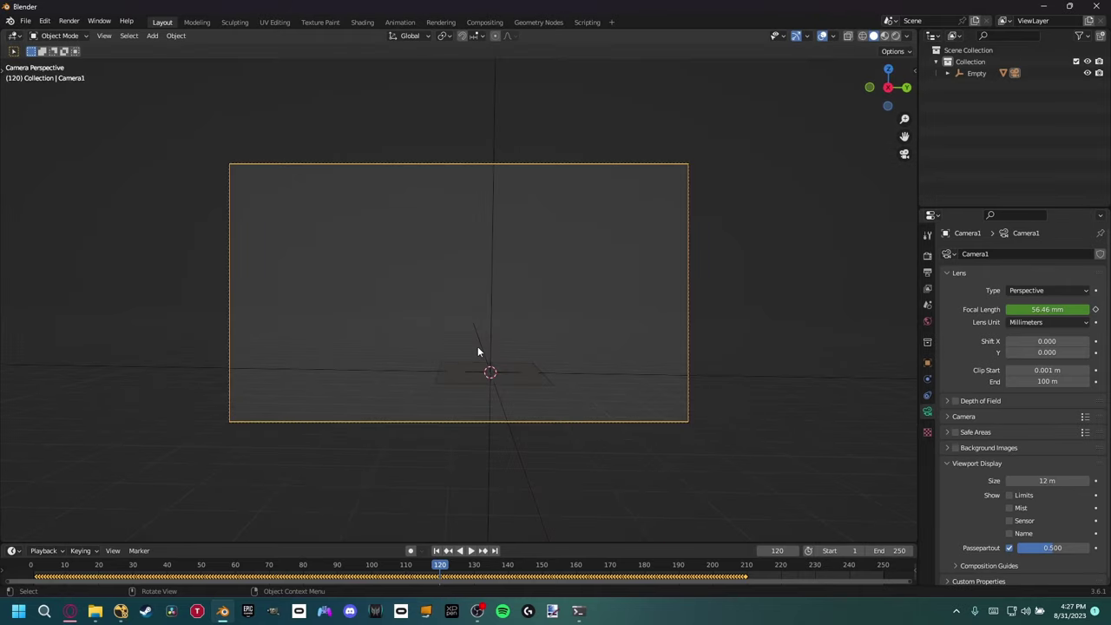
# - Select the ground card and examine its level in front view, returning to the camera view
pyautogui.click(460, 366)
pyautogui.press('KP_1')
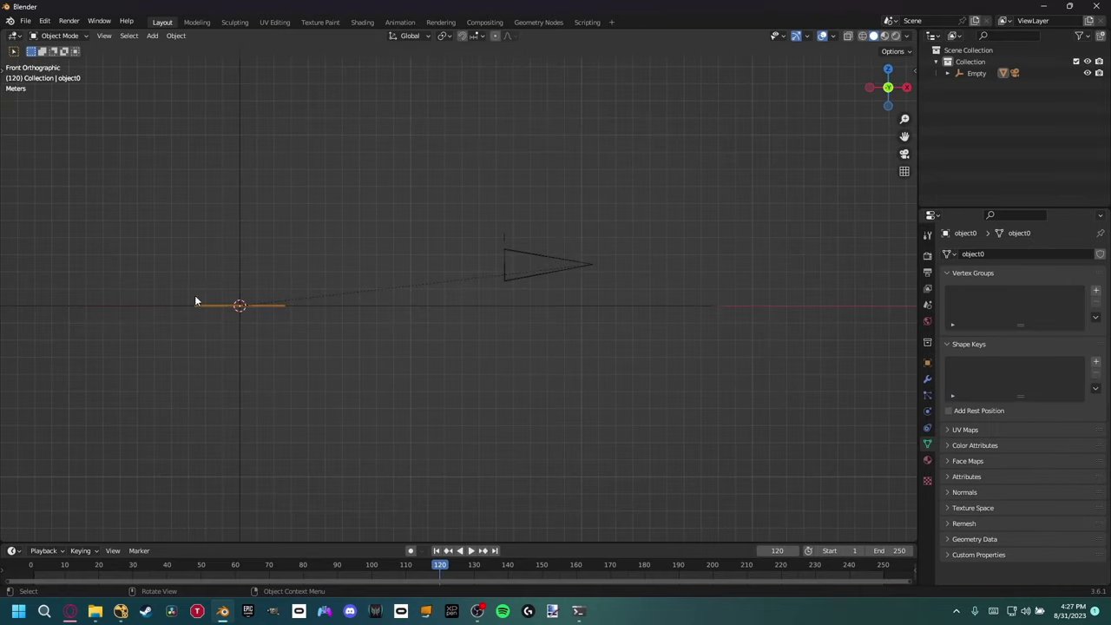
pyautogui.scroll(5, 218, 317)
pyautogui.keyDown('shift'); pyautogui.moveTo(218, 317); pyautogui.dragTo(671, 293, button='middle'); pyautogui.keyUp('shift')
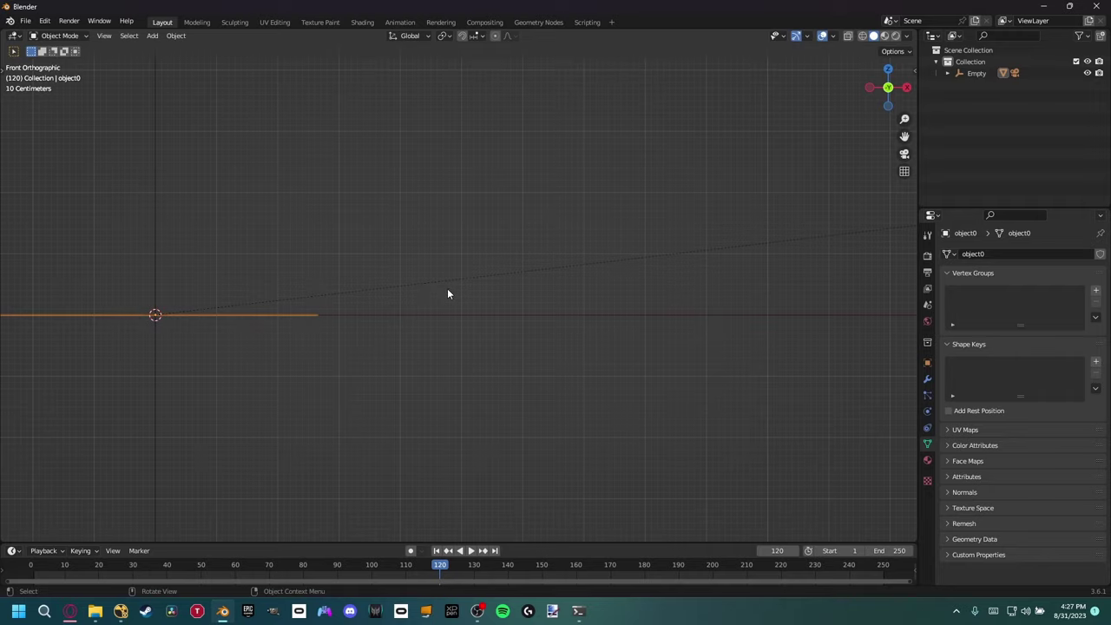
pyautogui.press('KP_0')
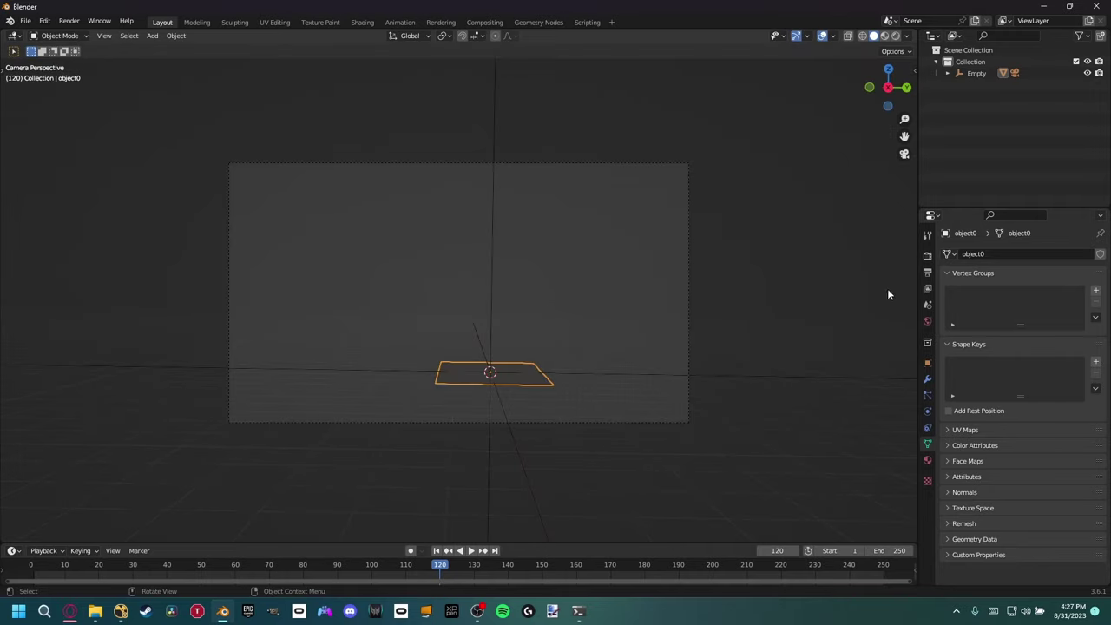
pyautogui.click(619, 174)
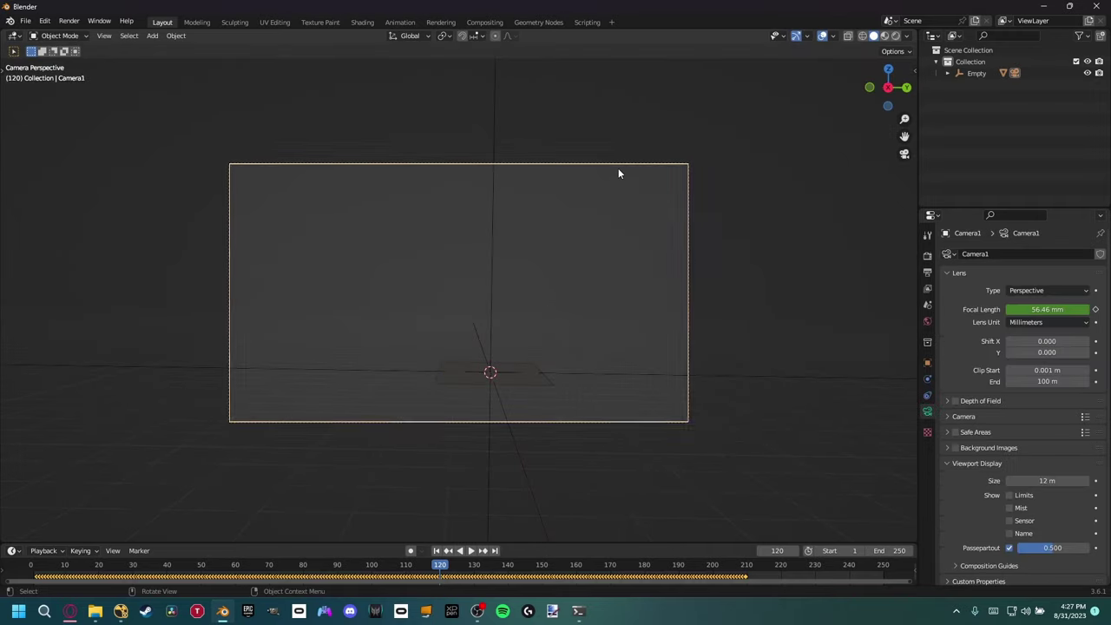
pyautogui.click(955, 448)
pyautogui.click(989, 448)
pyautogui.click(1029, 466)
pyautogui.click(1075, 498)
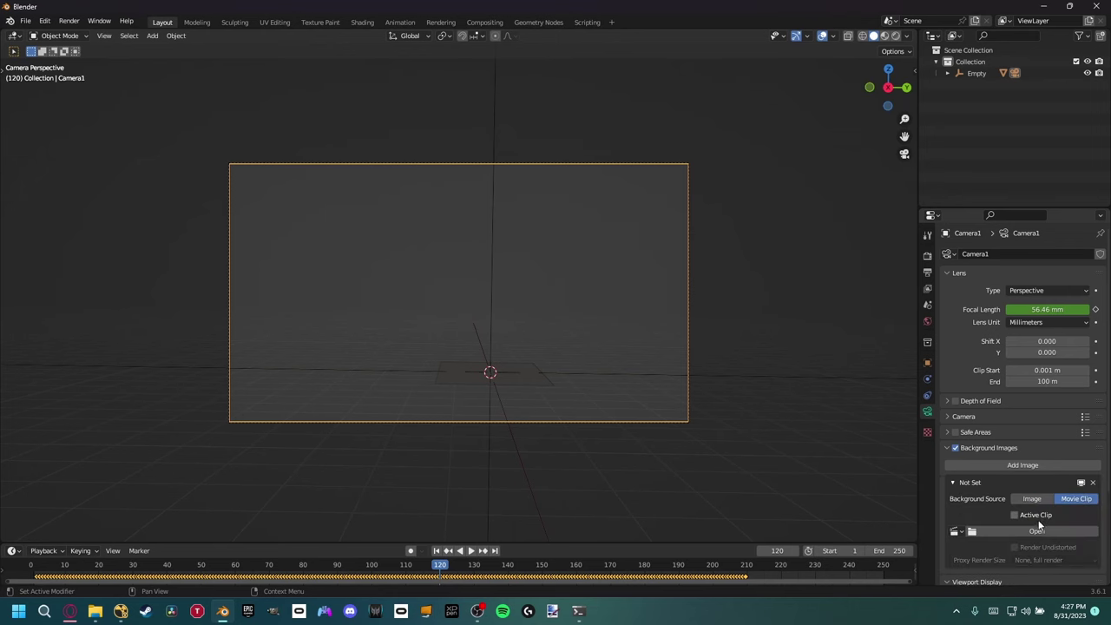
pyautogui.click(1036, 530)
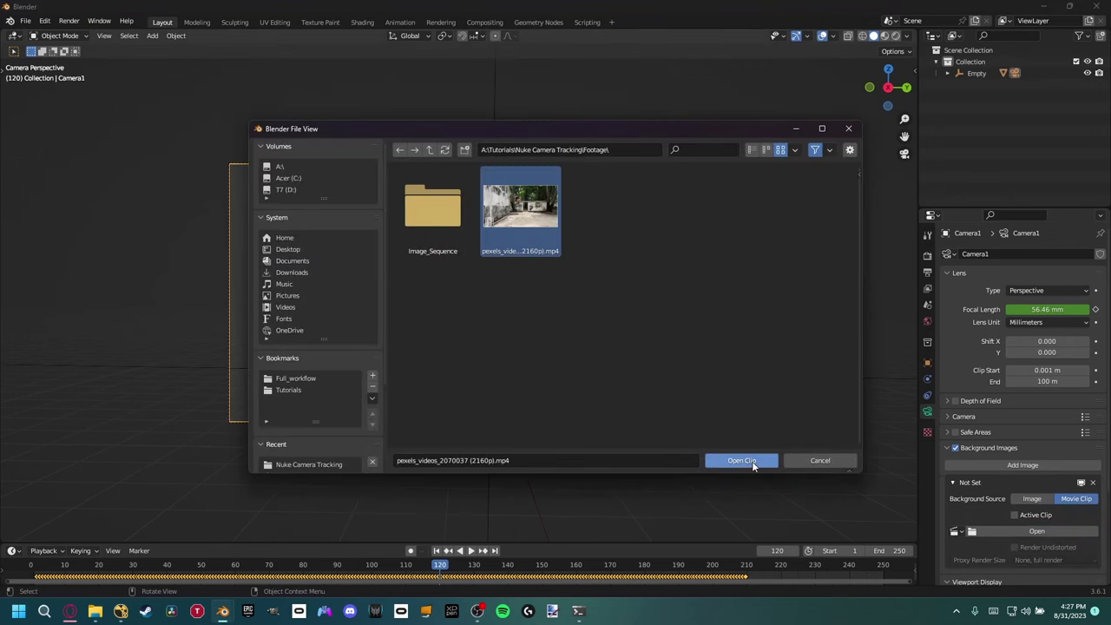
pyautogui.click(750, 460)
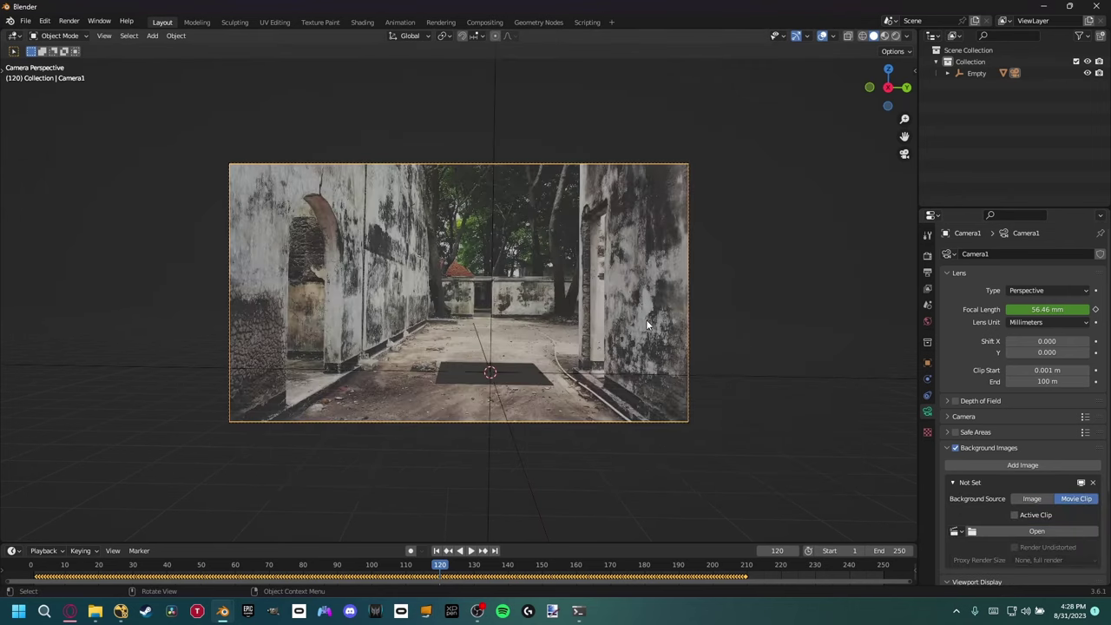
# - Set the opacity of the camera's background movie clip to 1.000
pyautogui.scroll(-5, 975, 508)
pyautogui.moveTo(1040, 453); pyautogui.dragTo(1096, 452)
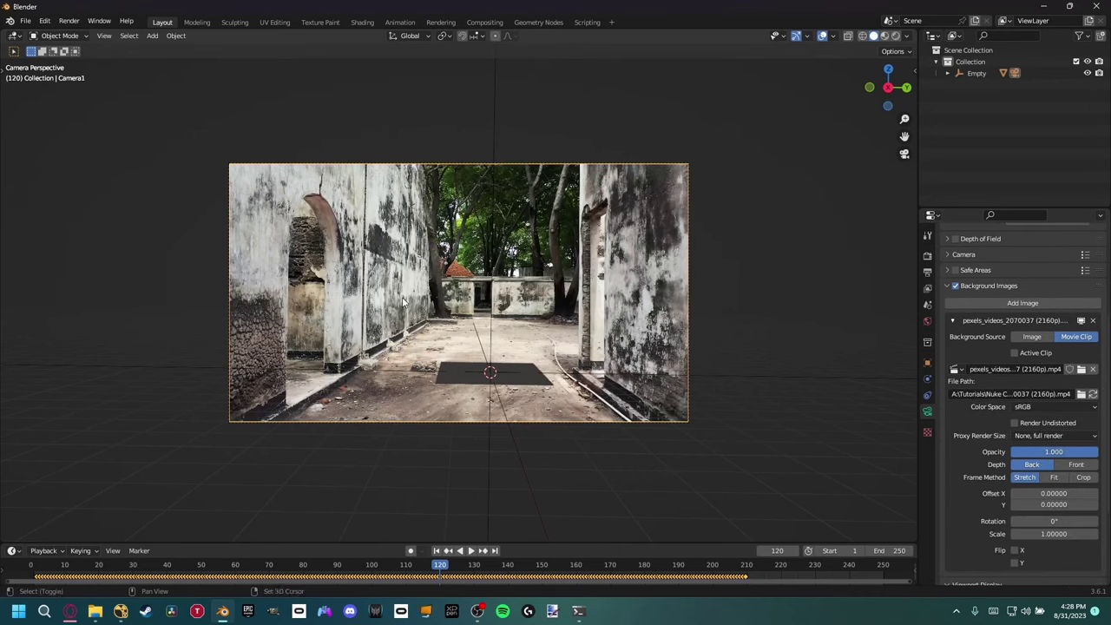
# - Add a cube, raise it 1 m along global Z, and move it horizontally to behind the ground card
pyautogui.hotkey('shift', 'a')
pyautogui.moveTo(333, 184)
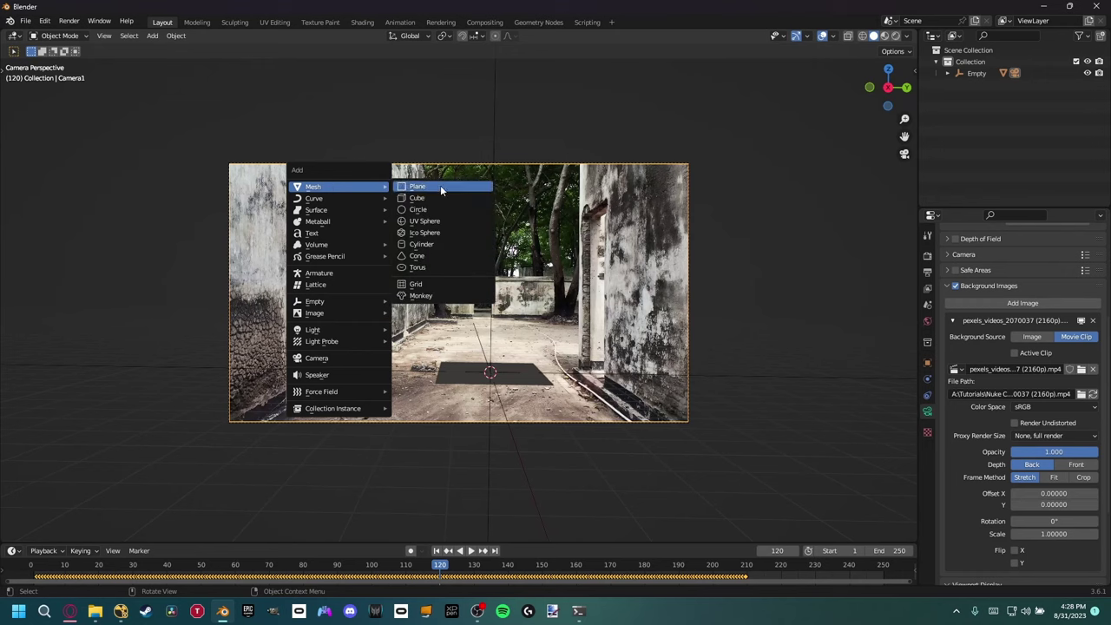
pyautogui.click(434, 199)
pyautogui.press('g')
pyautogui.press('z')
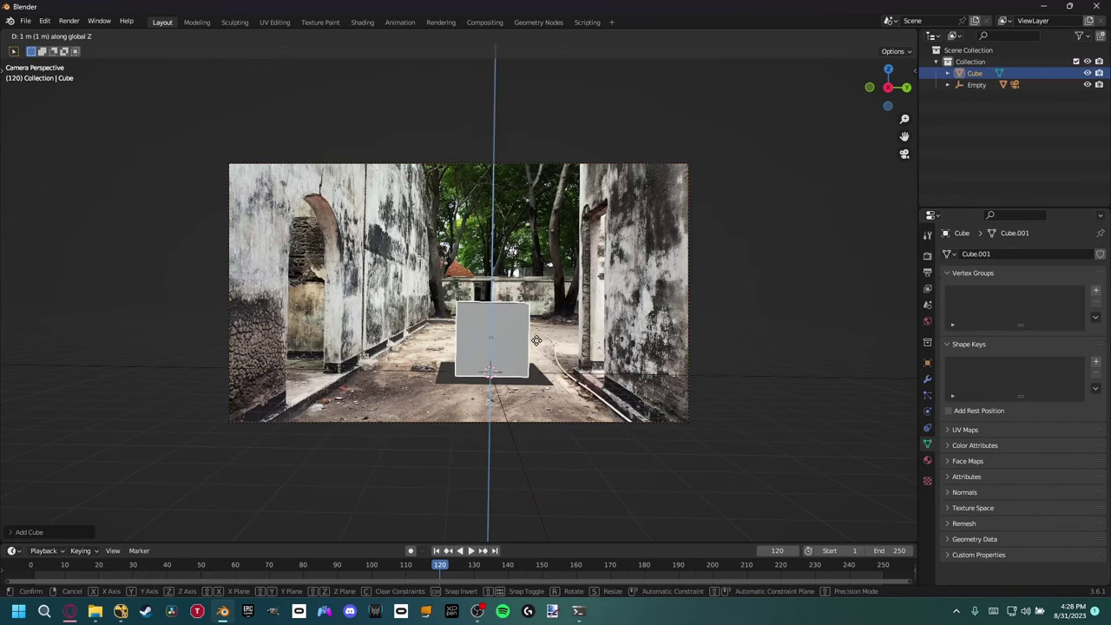
pyautogui.click(520, 347)
pyautogui.scroll(2, 519, 347)
pyautogui.press('g')
pyautogui.hotkey('shift', 'z')
pyautogui.click(520, 320)
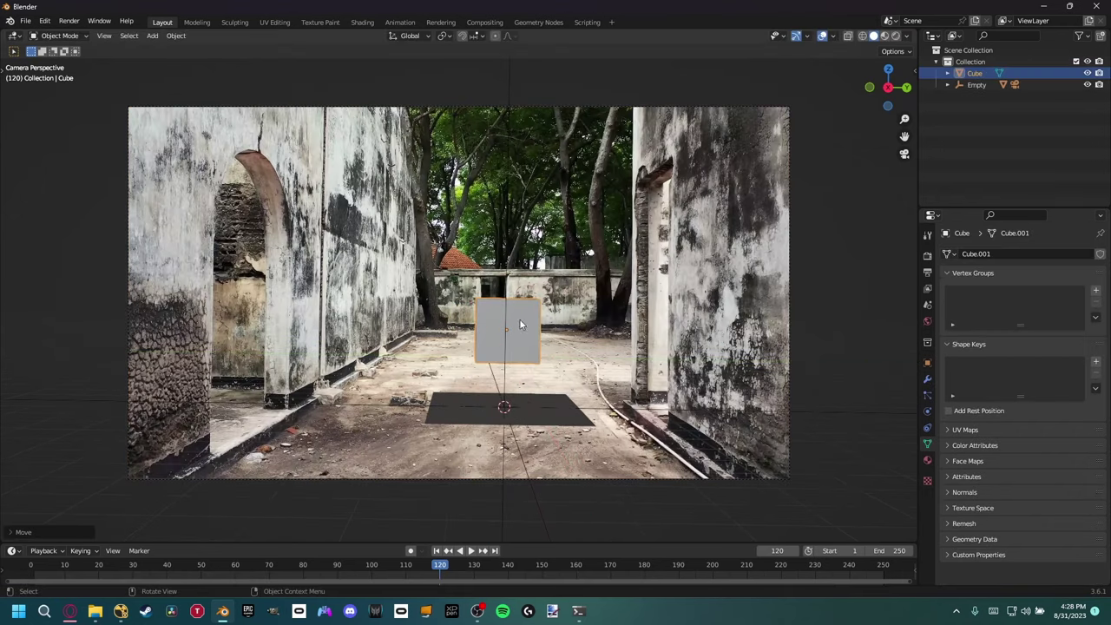
# - Hide the ground card object0 from the camera view
pyautogui.click(528, 402)
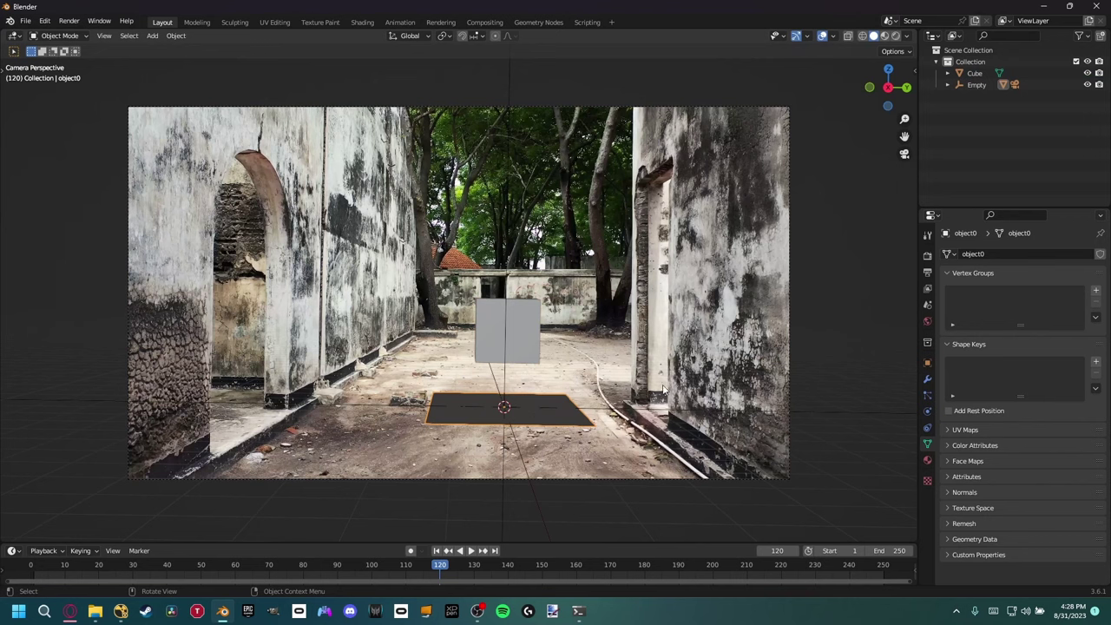
pyautogui.press('Delete')
# - Scrub and play the animation to examine how the cube tracks with the footage, stopping at frame 13
pyautogui.scroll(3, 530, 389)
pyautogui.keyDown('shift'); pyautogui.moveTo(529, 390); pyautogui.dragTo(474, 334, button='middle'); pyautogui.keyUp('shift')
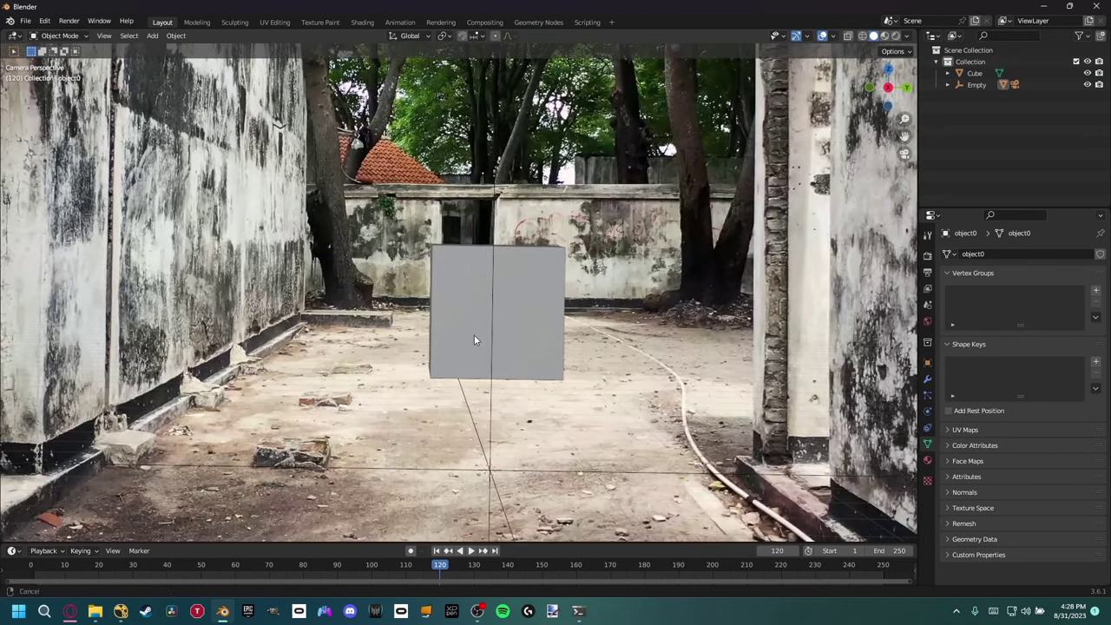
pyautogui.click(281, 561)
pyautogui.click(168, 560)
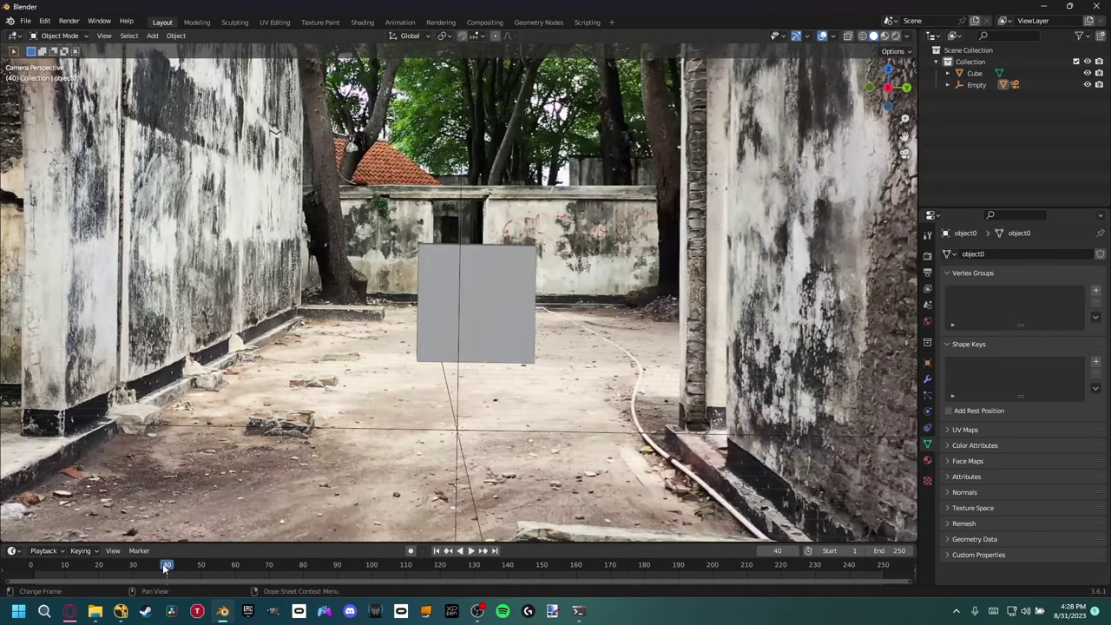
pyautogui.click(94, 562)
pyautogui.press('space')
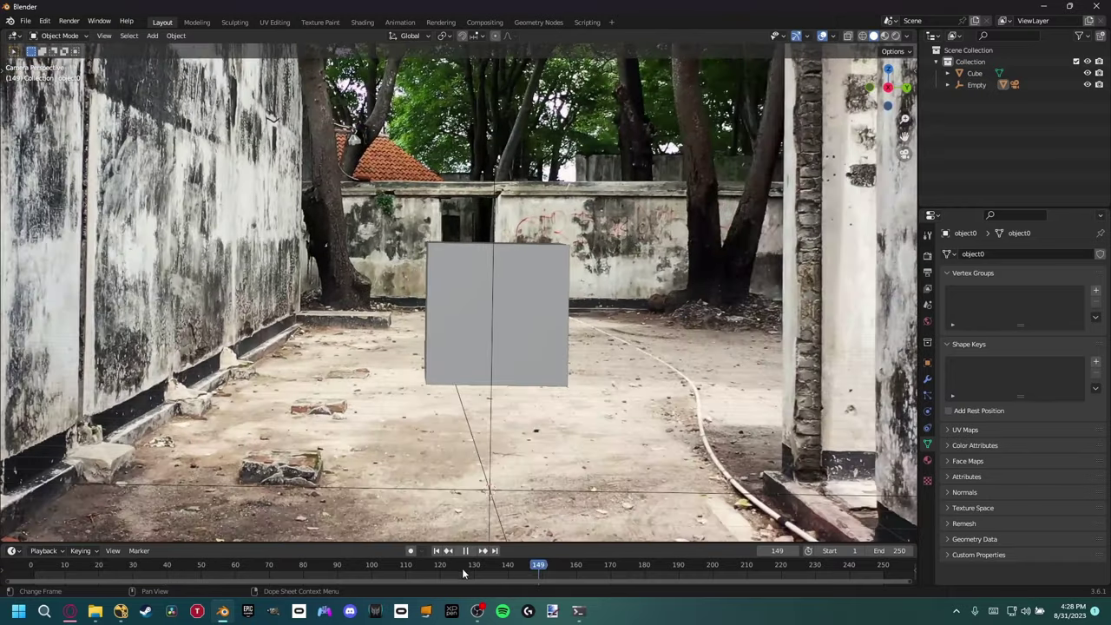
pyautogui.click(125, 578)
pyautogui.click(52, 580)
pyautogui.click(46, 580)
pyautogui.press('space')
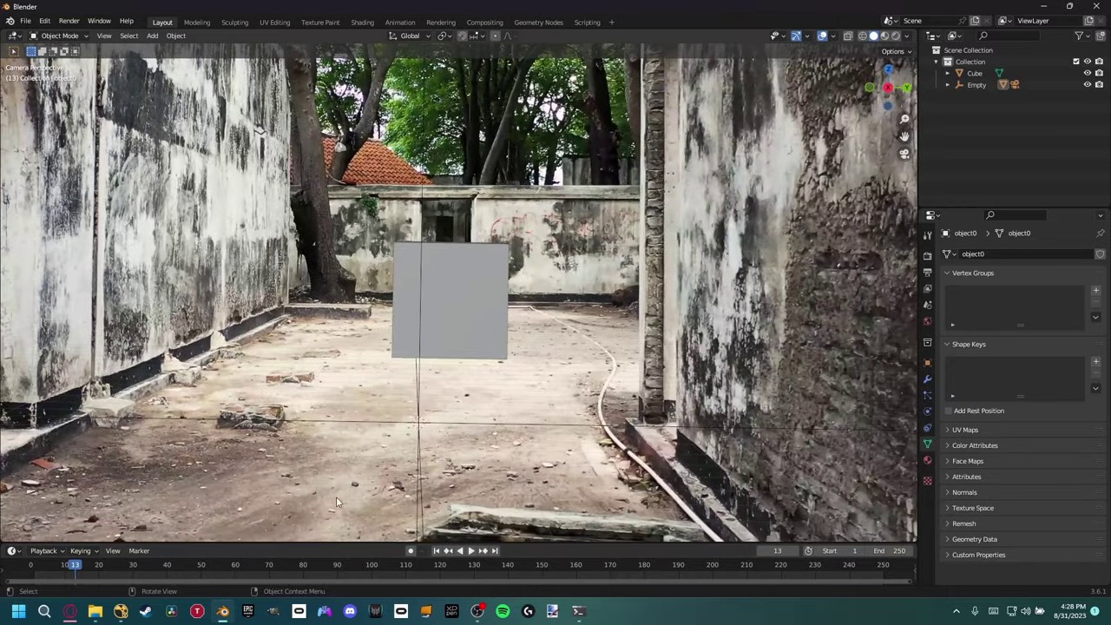
pyautogui.scroll(-2, 478, 392)
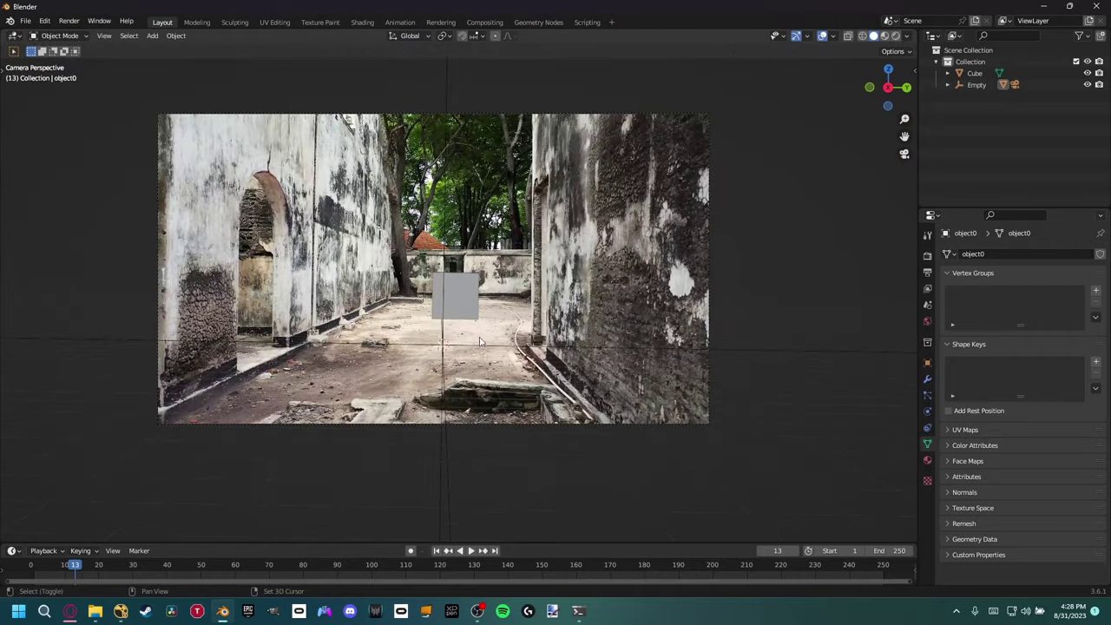
pyautogui.keyDown('shift'); pyautogui.moveTo(479, 391); pyautogui.dragTo(525, 381, button='middle'); pyautogui.keyUp('shift')
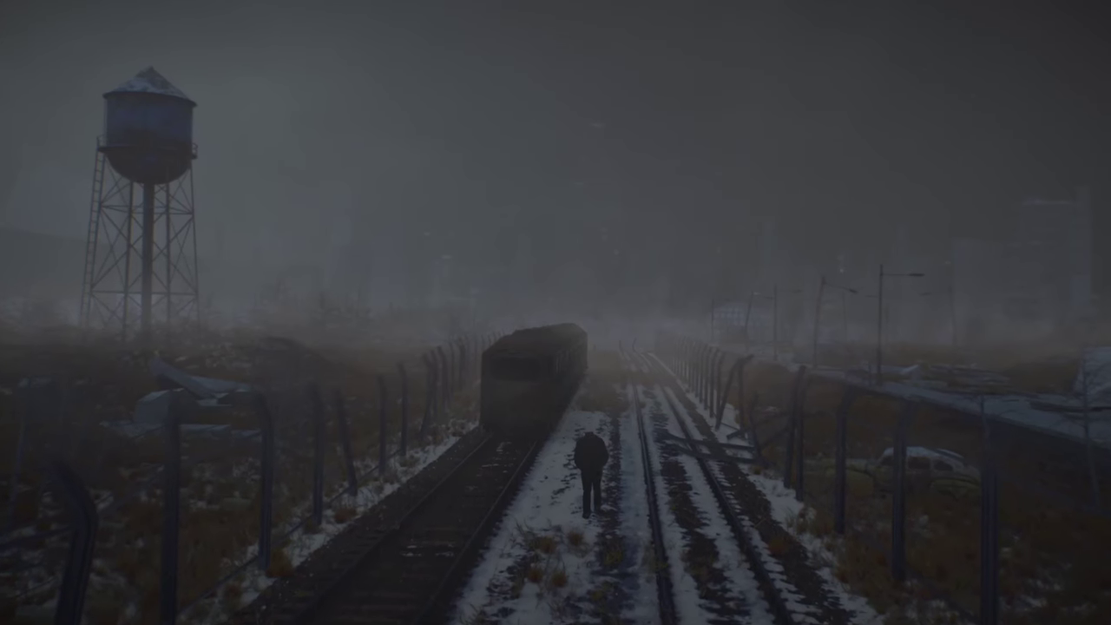